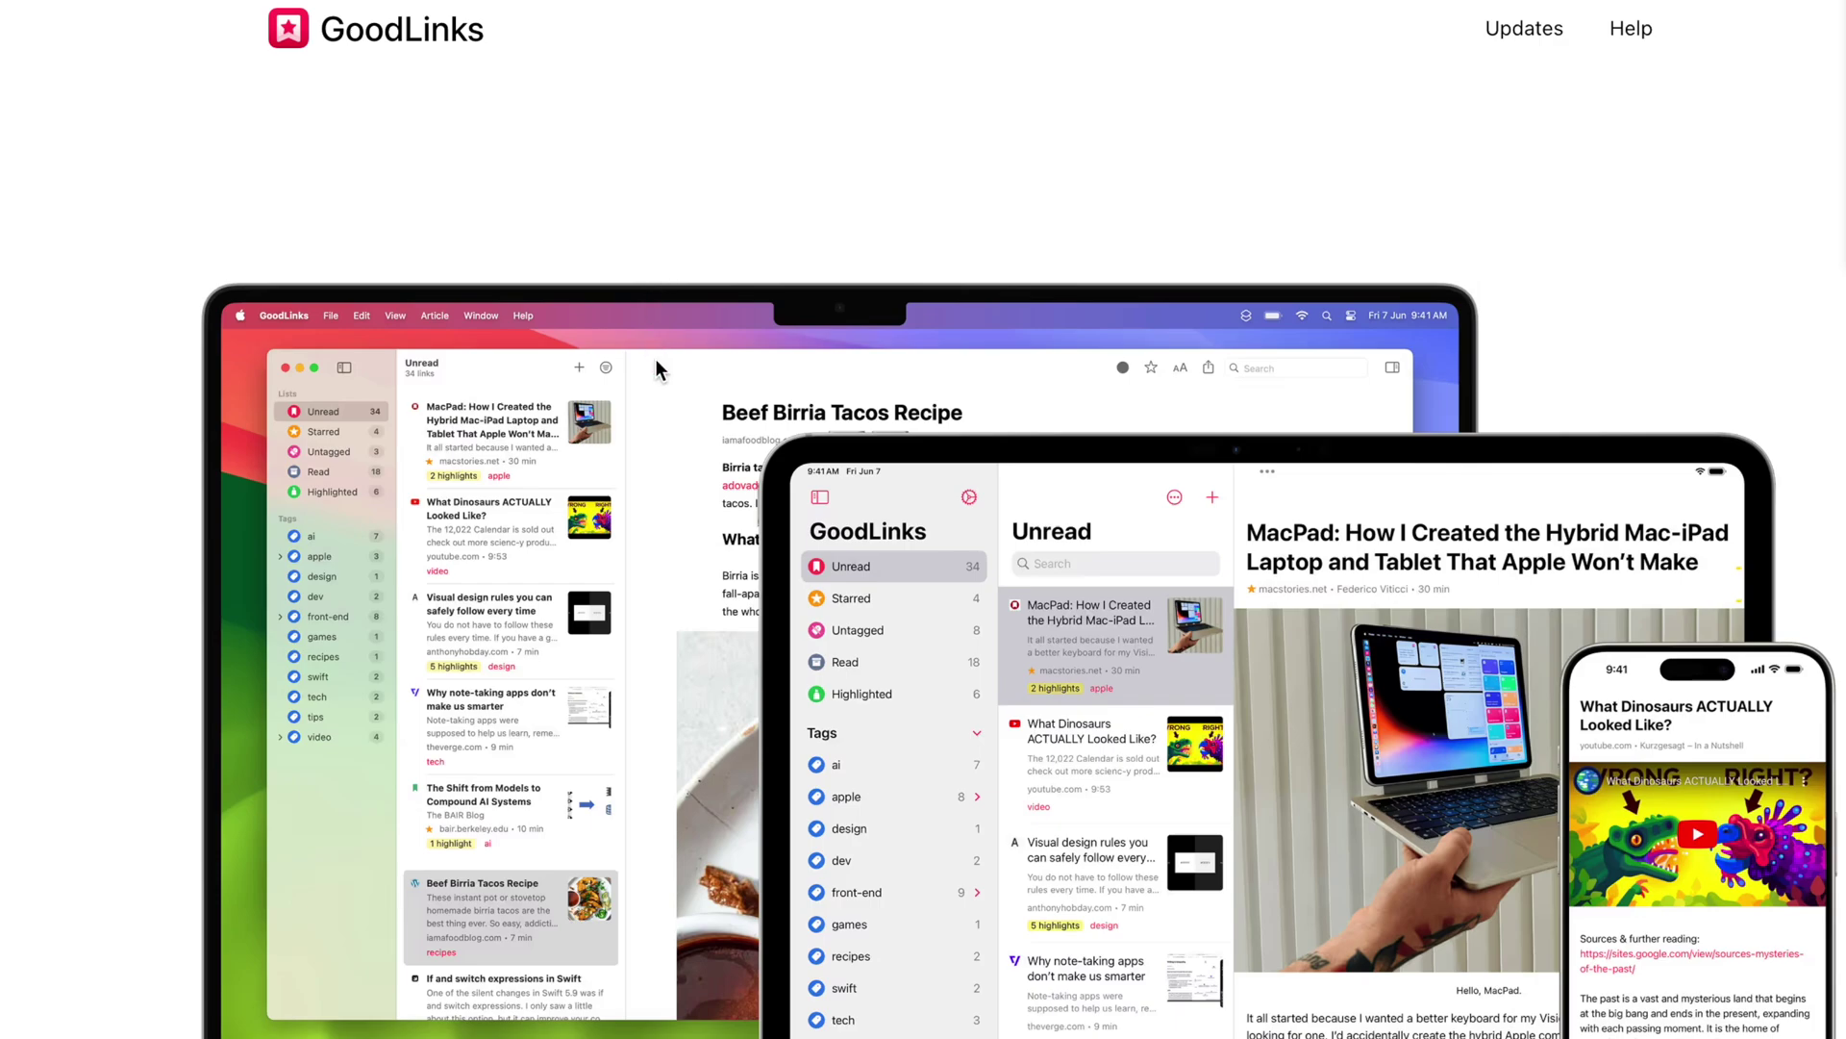
Scroll down the read-later app comparison and check GoodLinks' annual price
scroll(656, 360, down, 2)
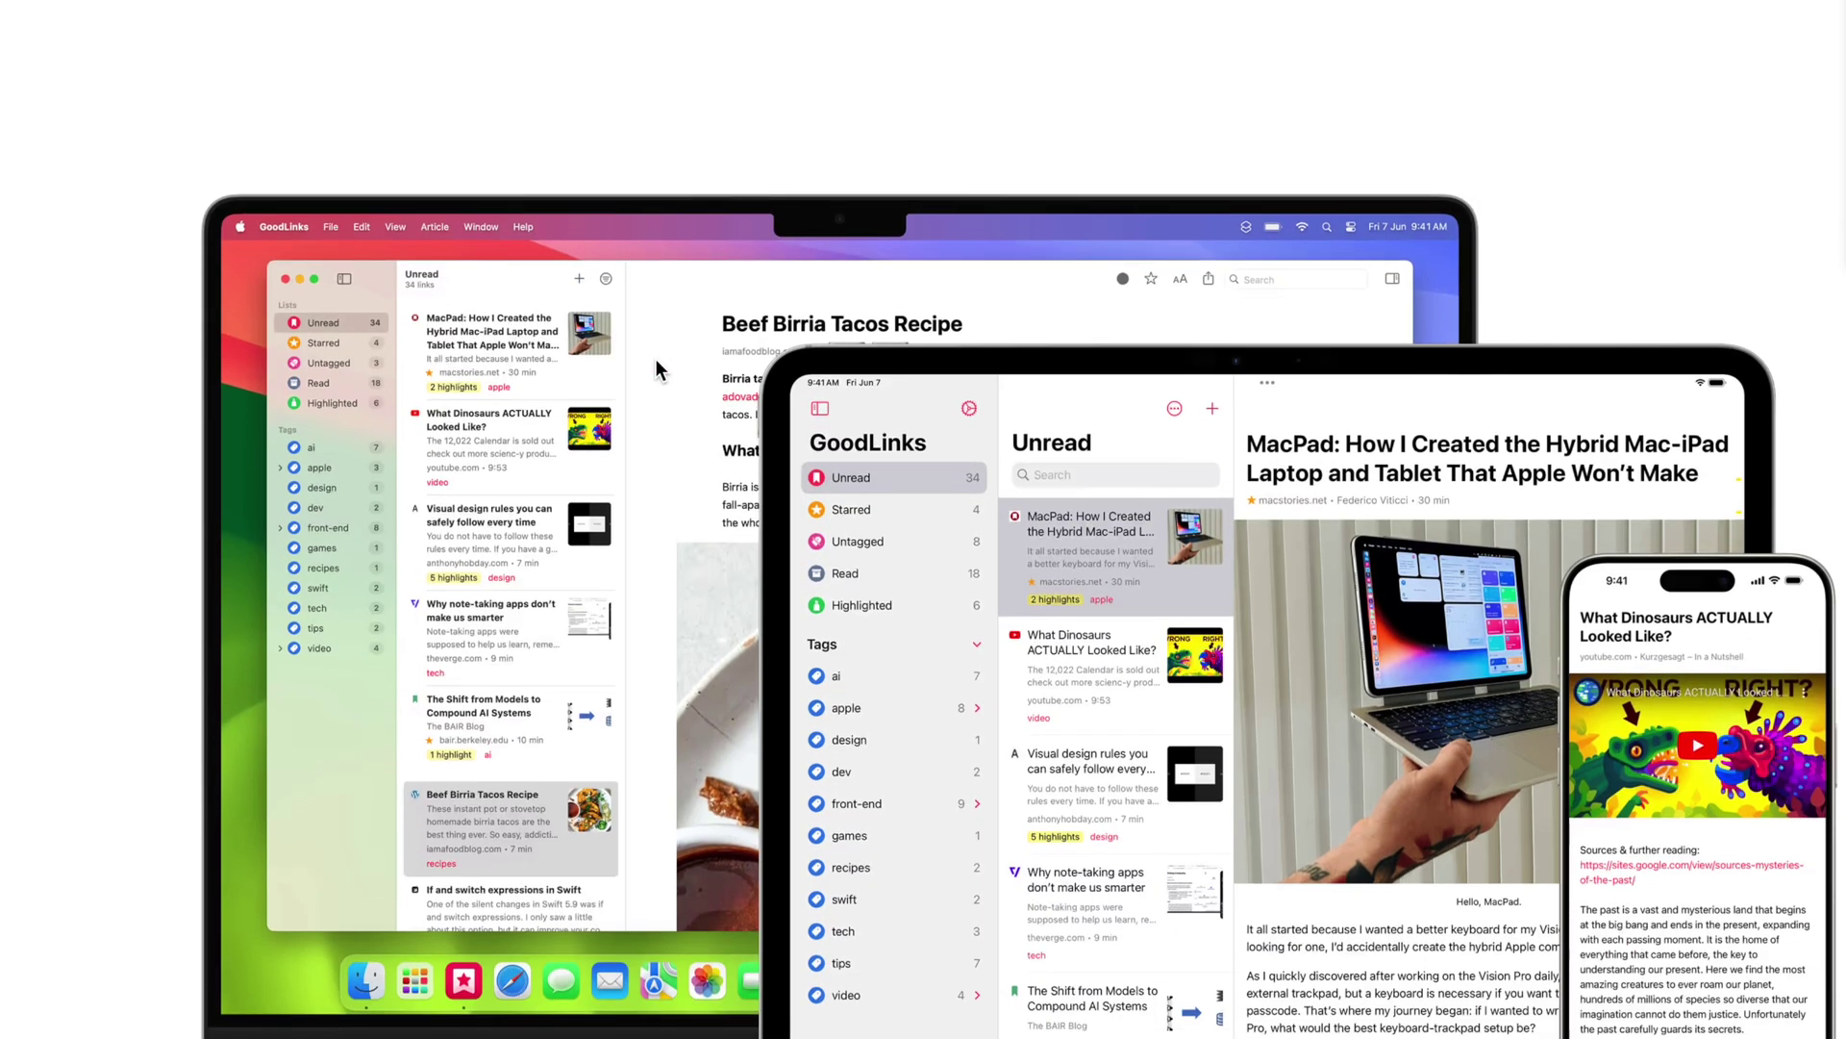
scroll(655, 370, down, 1)
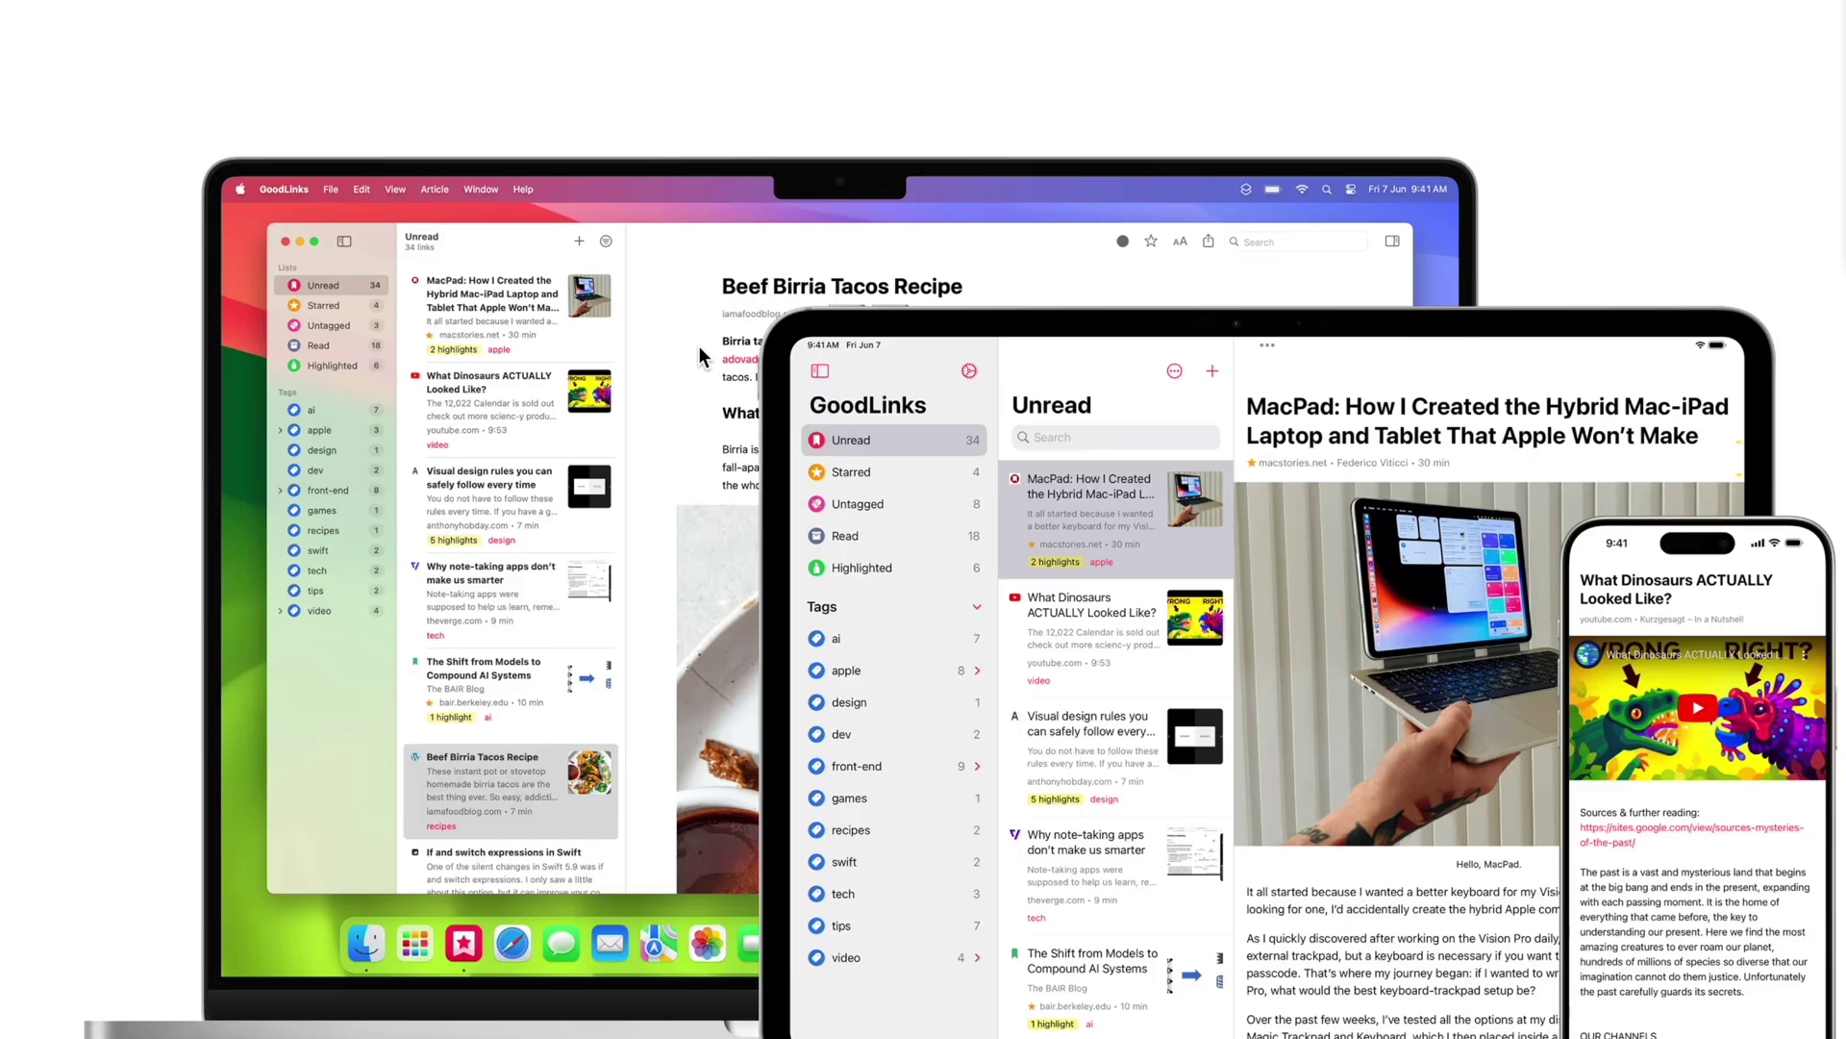
scroll(700, 346, down, 5)
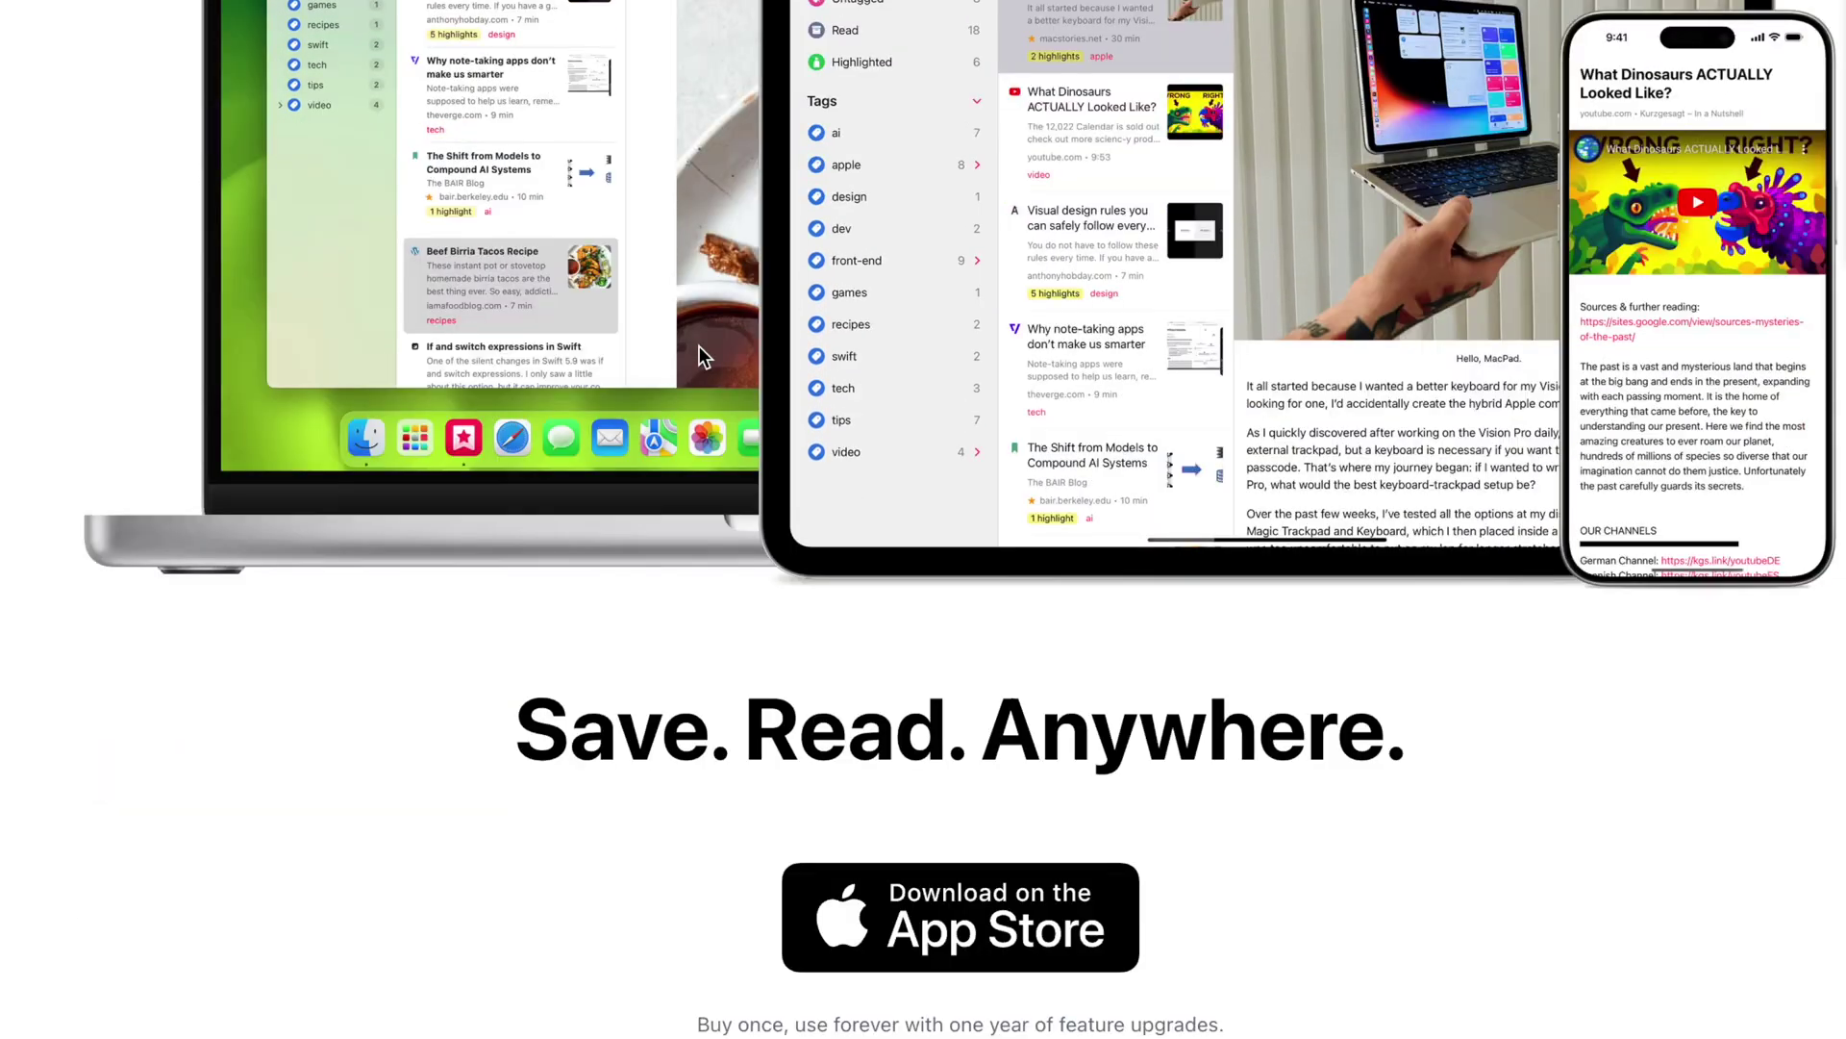
scroll(700, 346, down, 4)
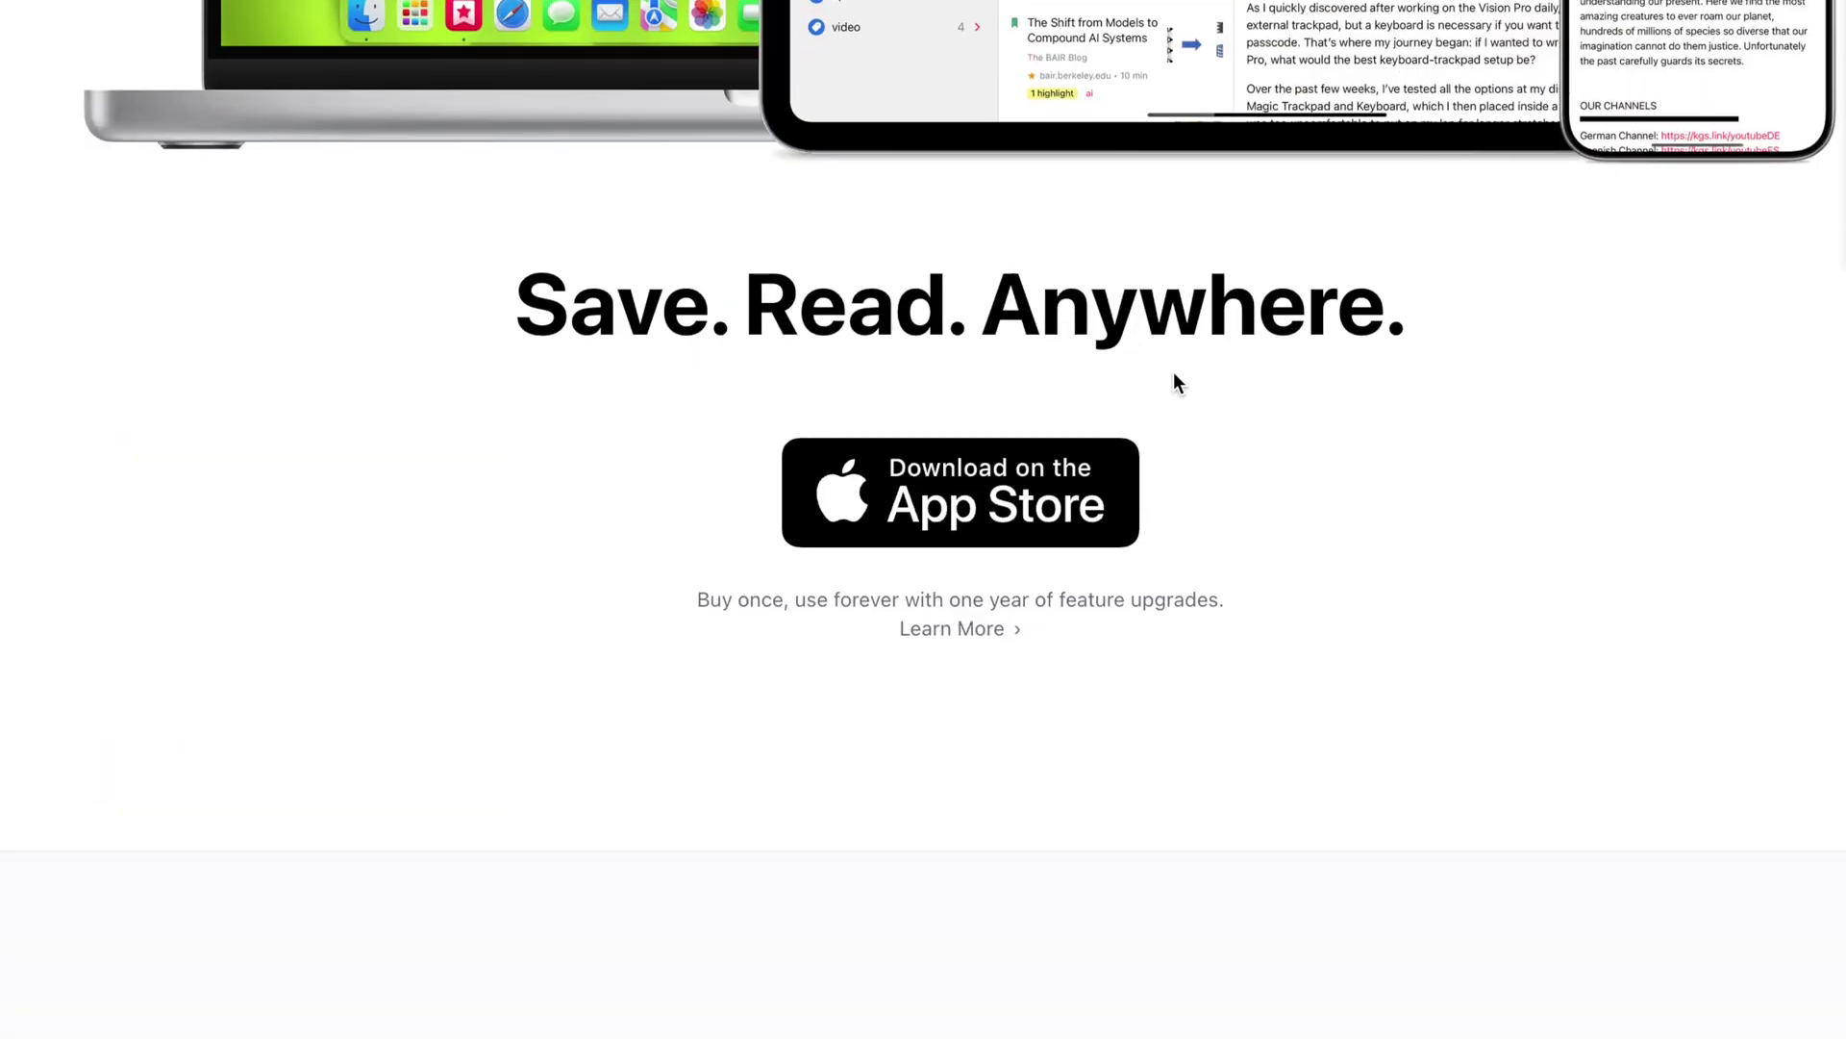
scroll(1173, 373, down, 18)
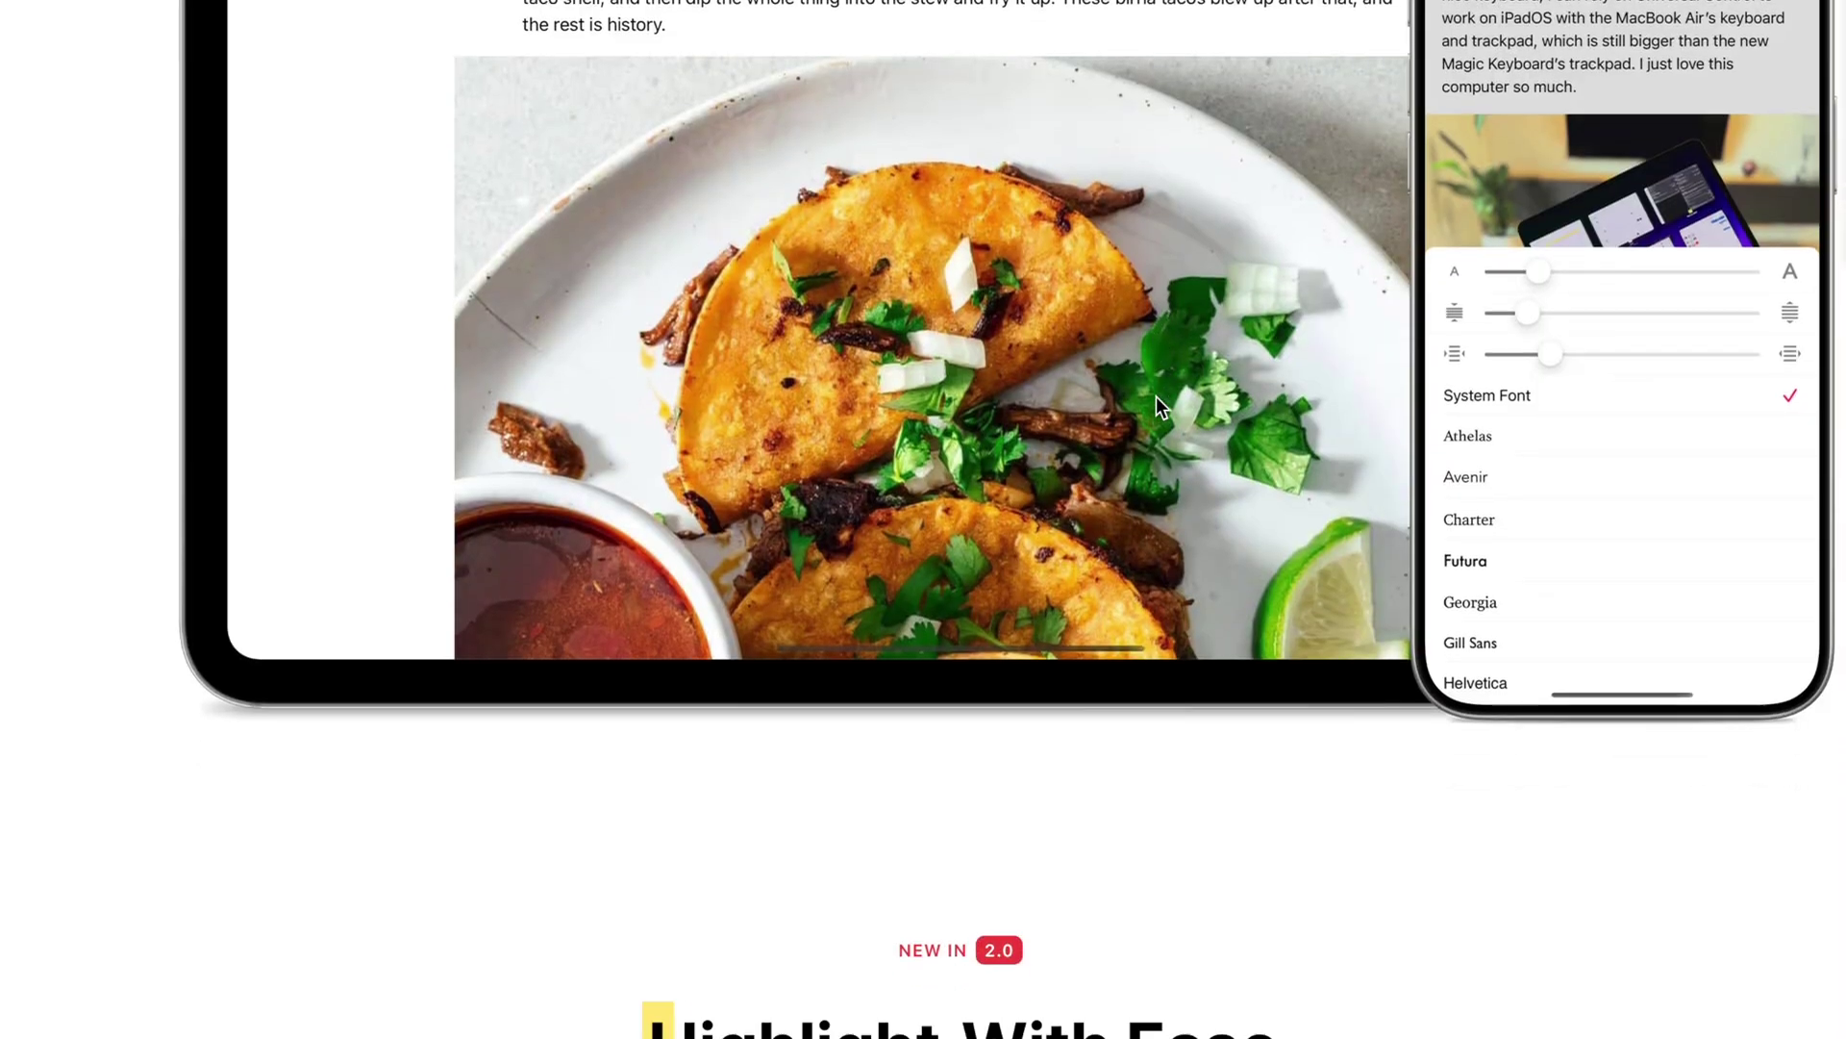
scroll(1156, 396, up, 10)
scroll(1144, 418, down, 2)
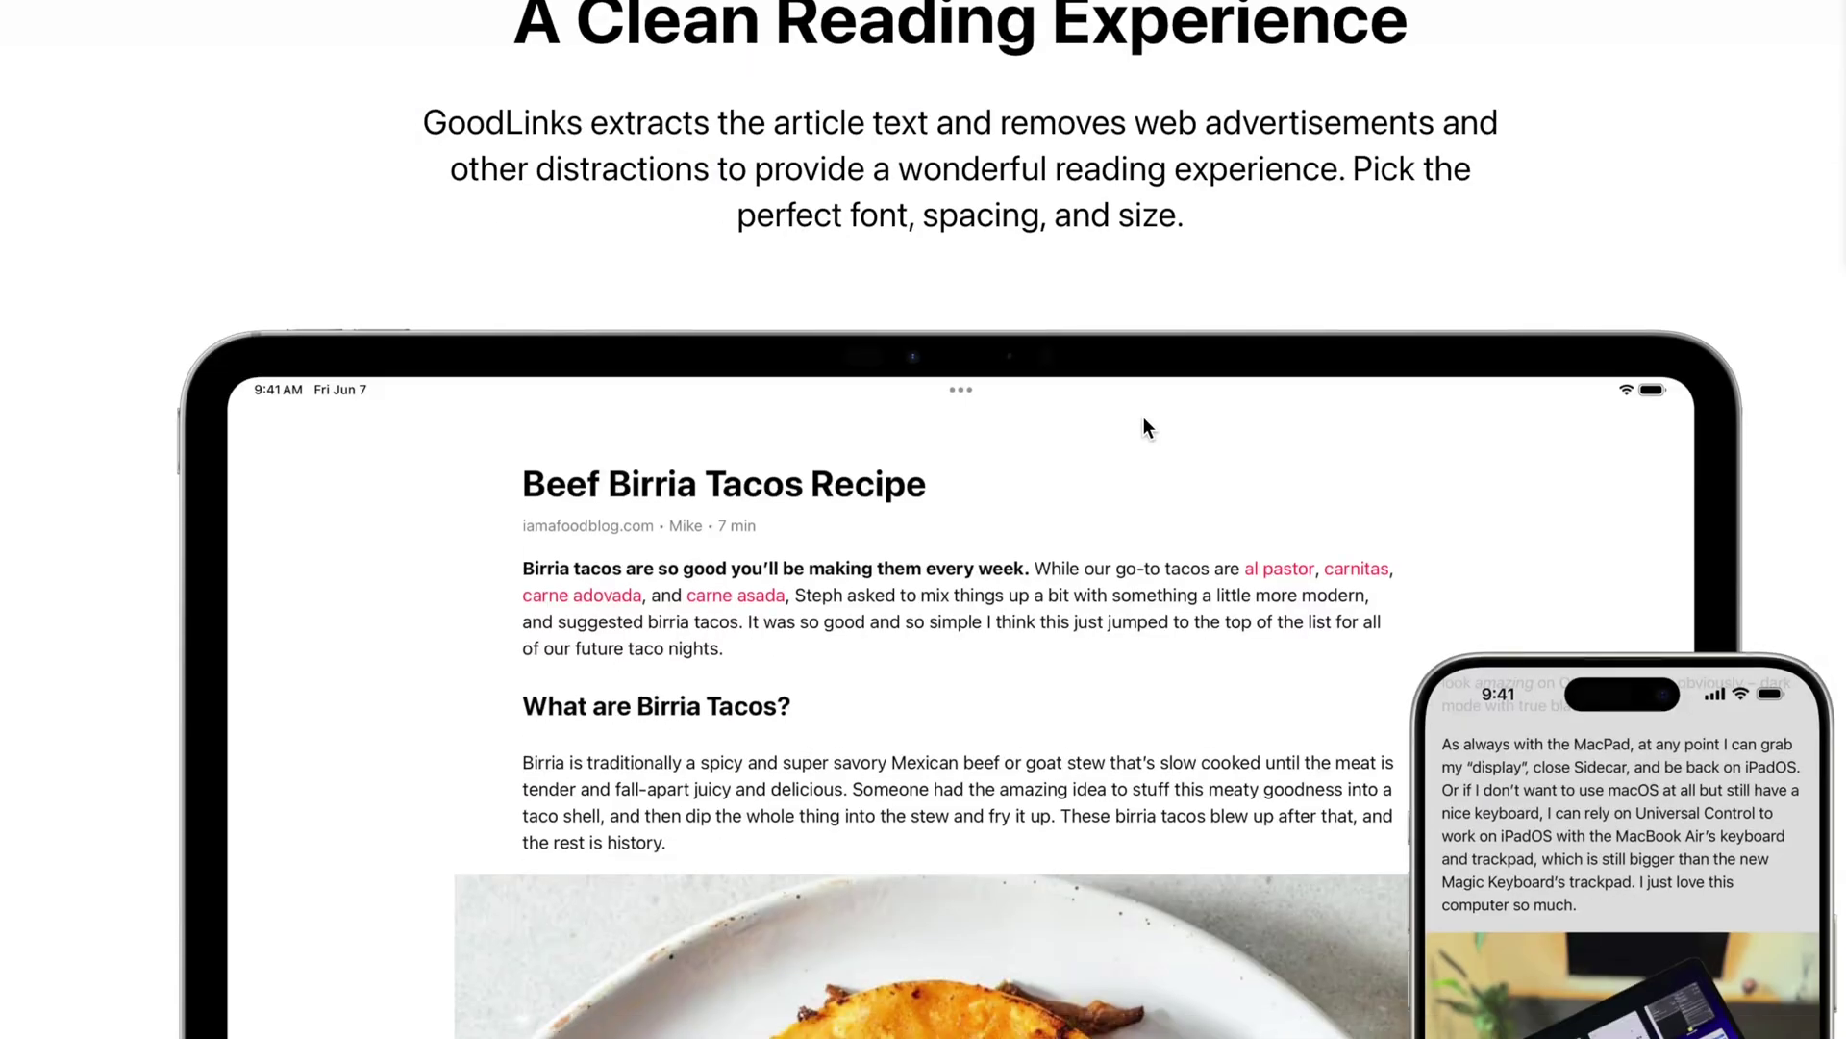
scroll(1144, 417, down, 11)
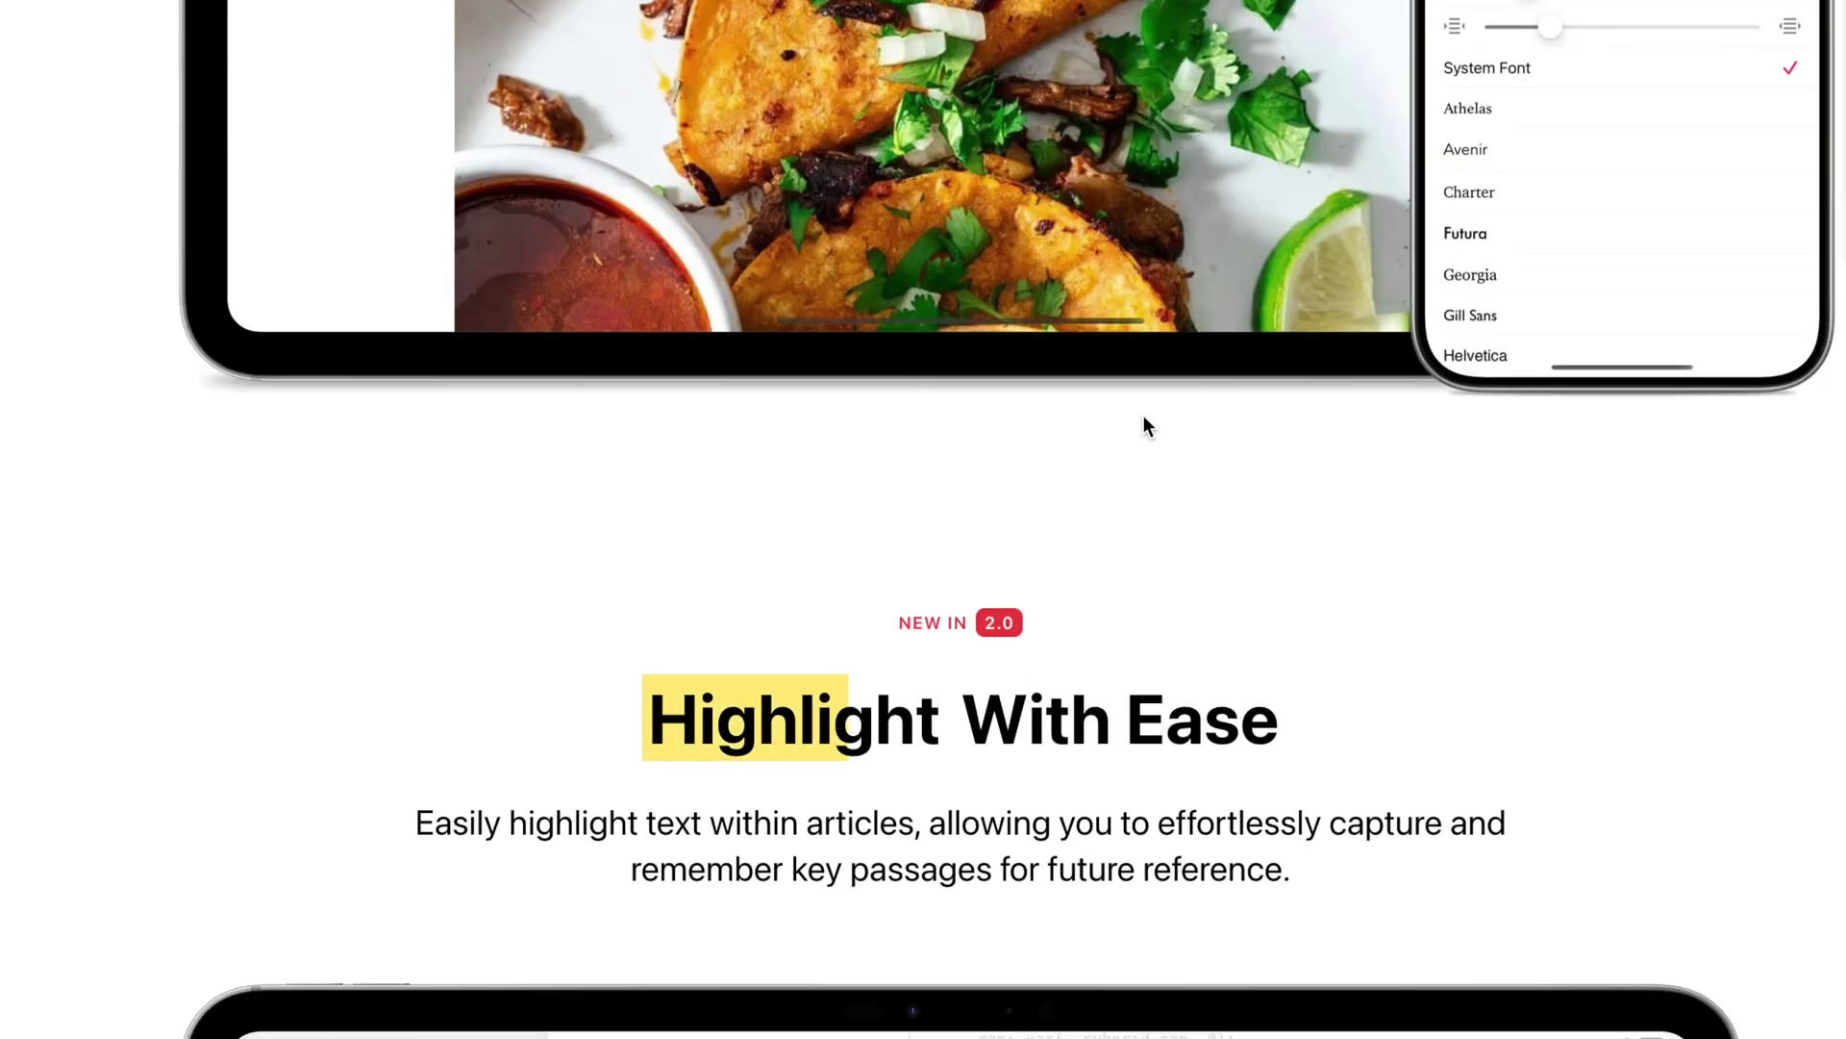
scroll(1145, 416, down, 15)
scroll(1145, 390, up, 3)
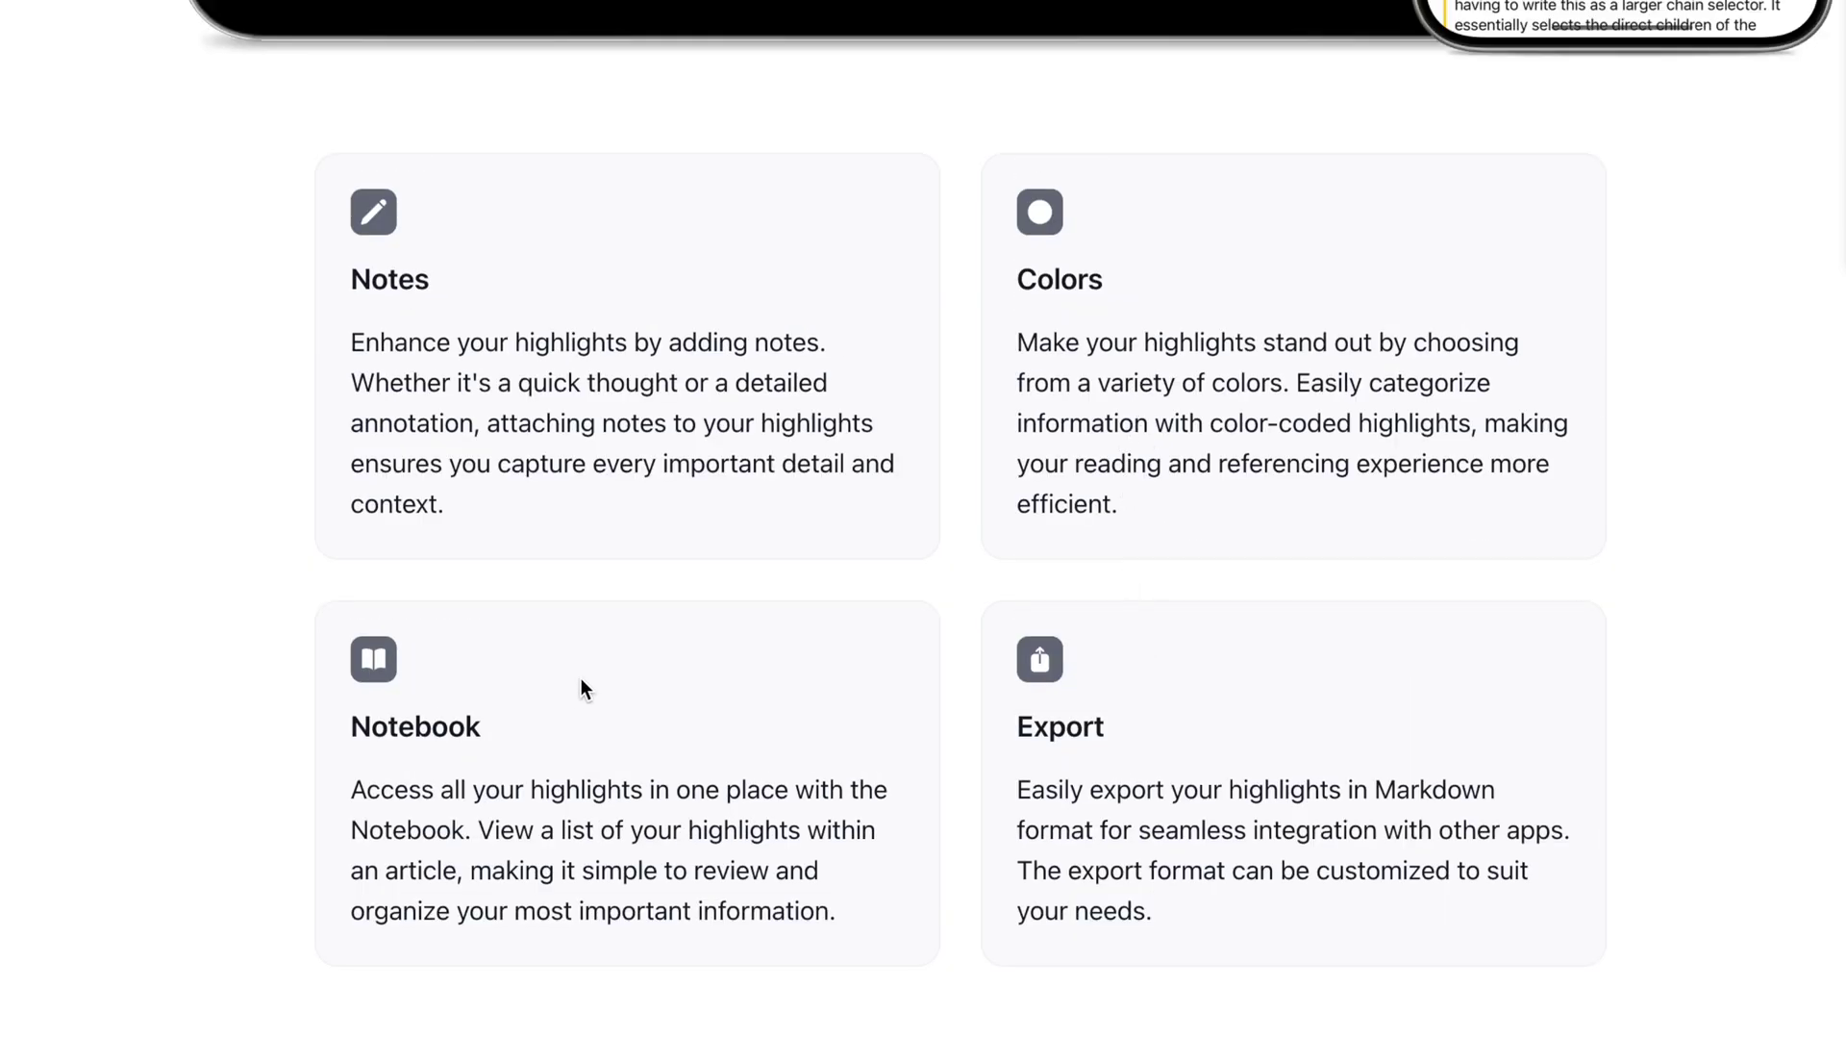
scroll(581, 677, down, 1)
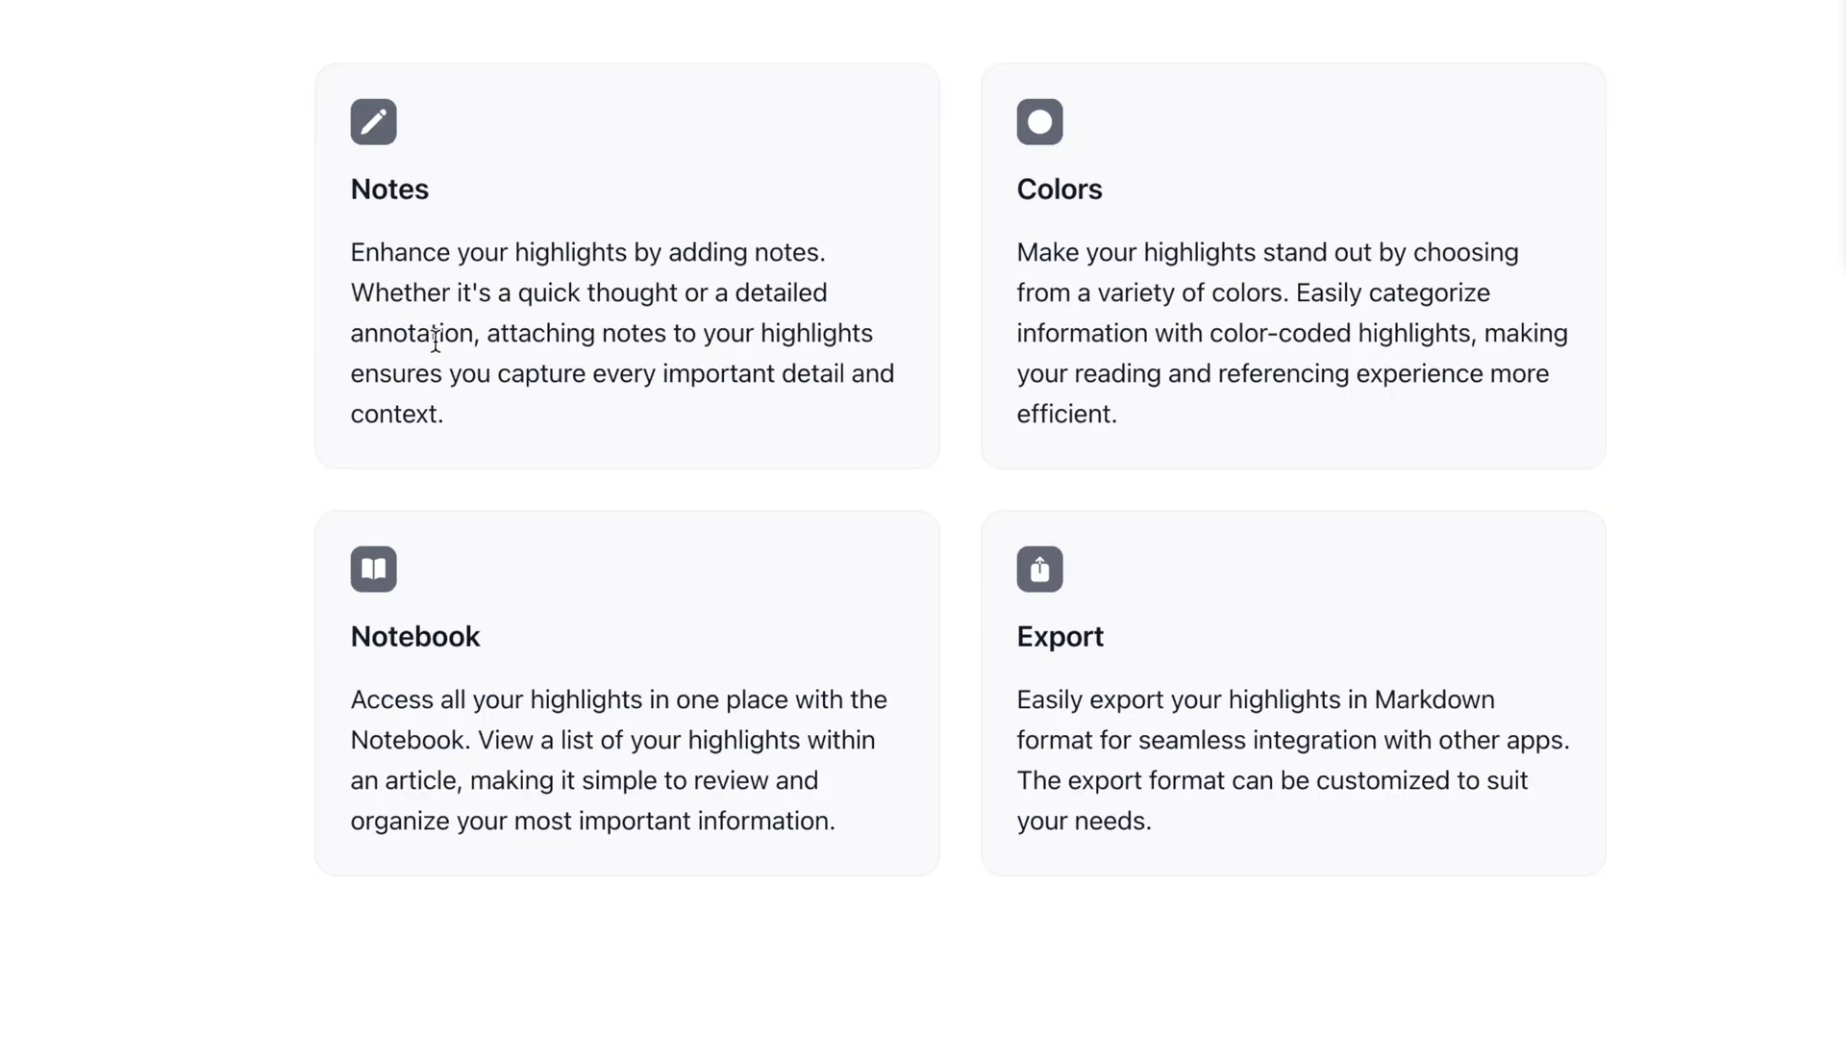
scroll(1158, 288, down, 10)
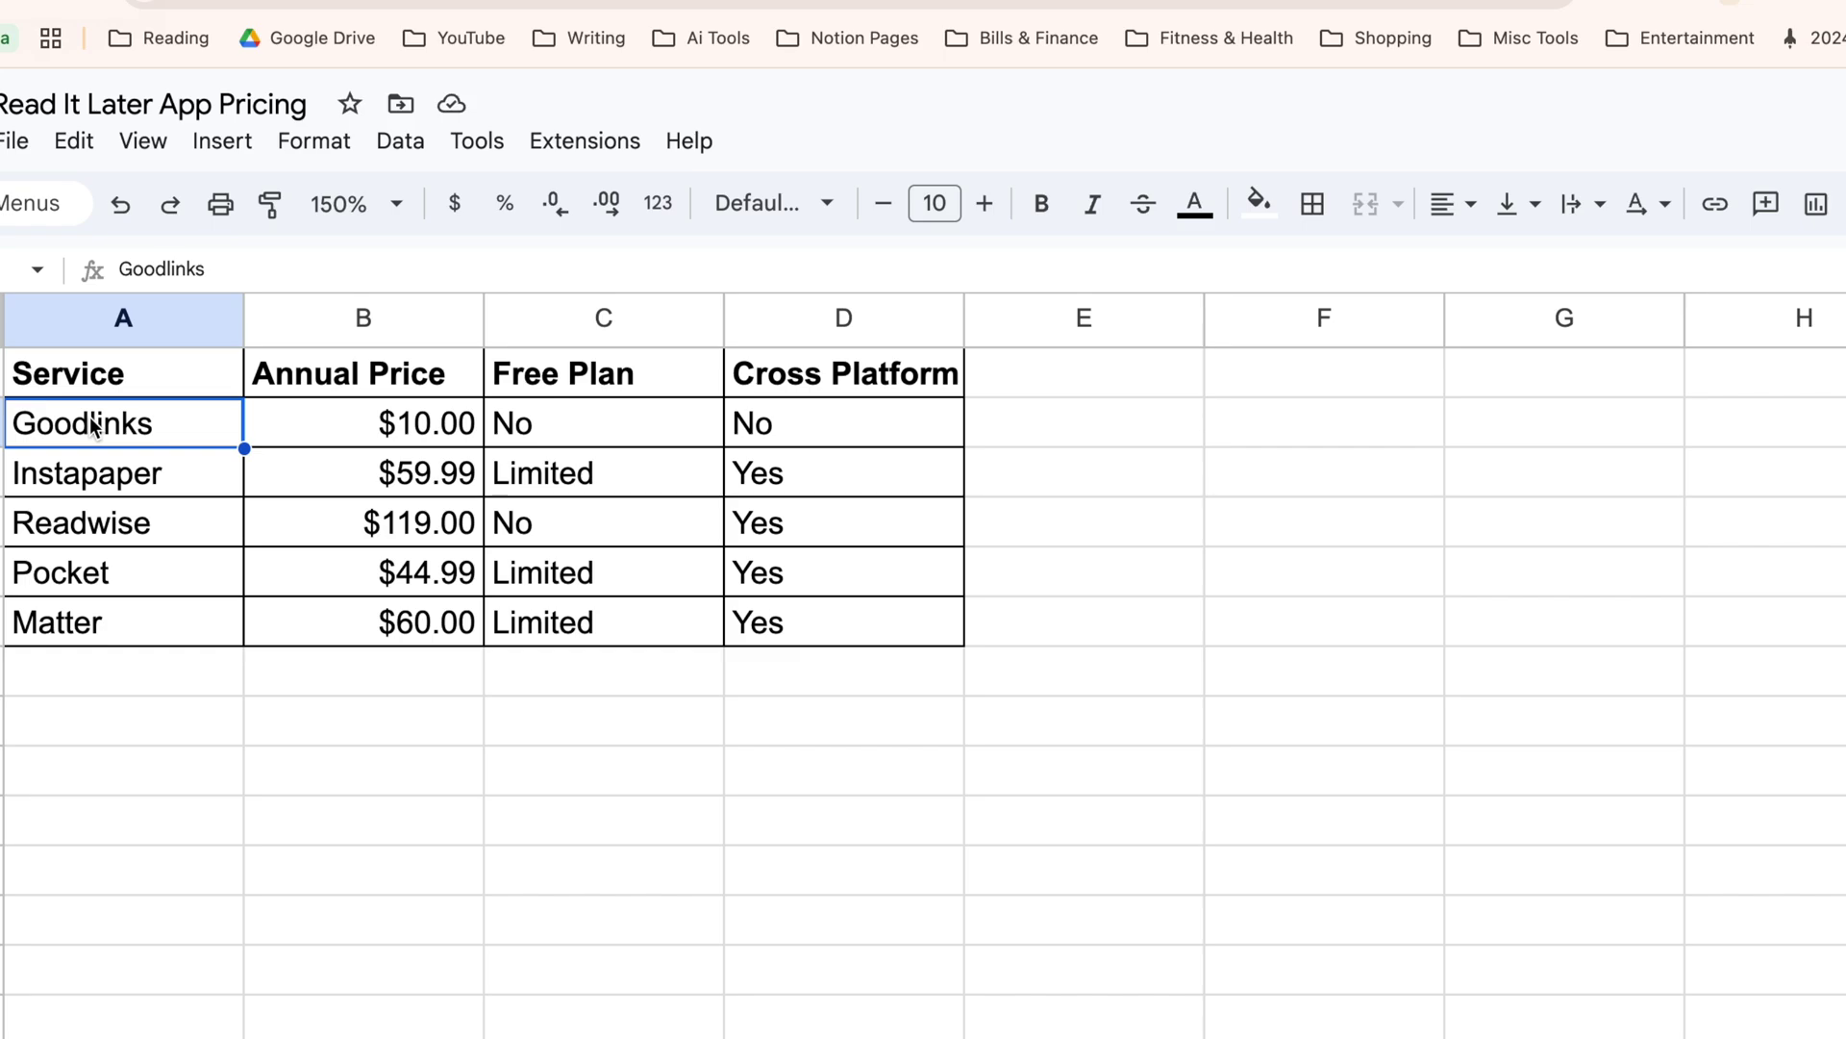
click(288, 423)
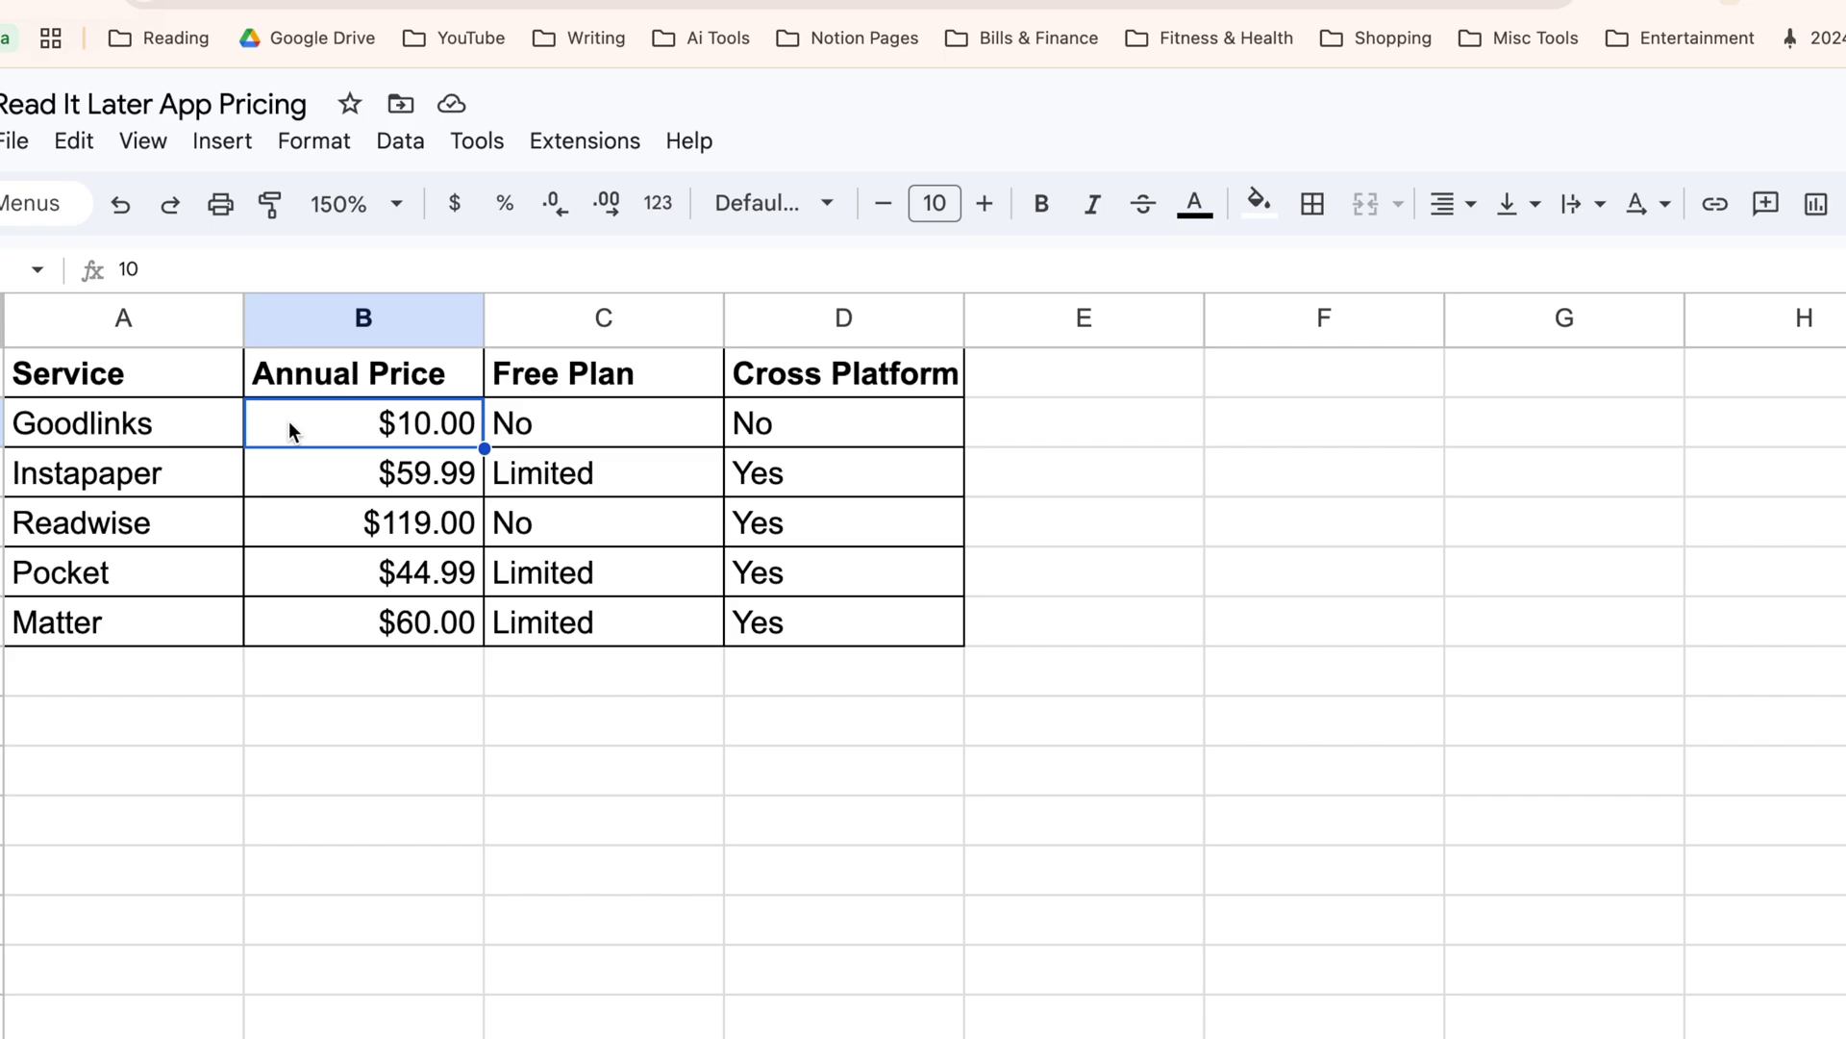
Compare Instapaper, Readwise, Pocket and Matter annual prices, and check whether Matter has a free plan
click(192, 469)
click(346, 473)
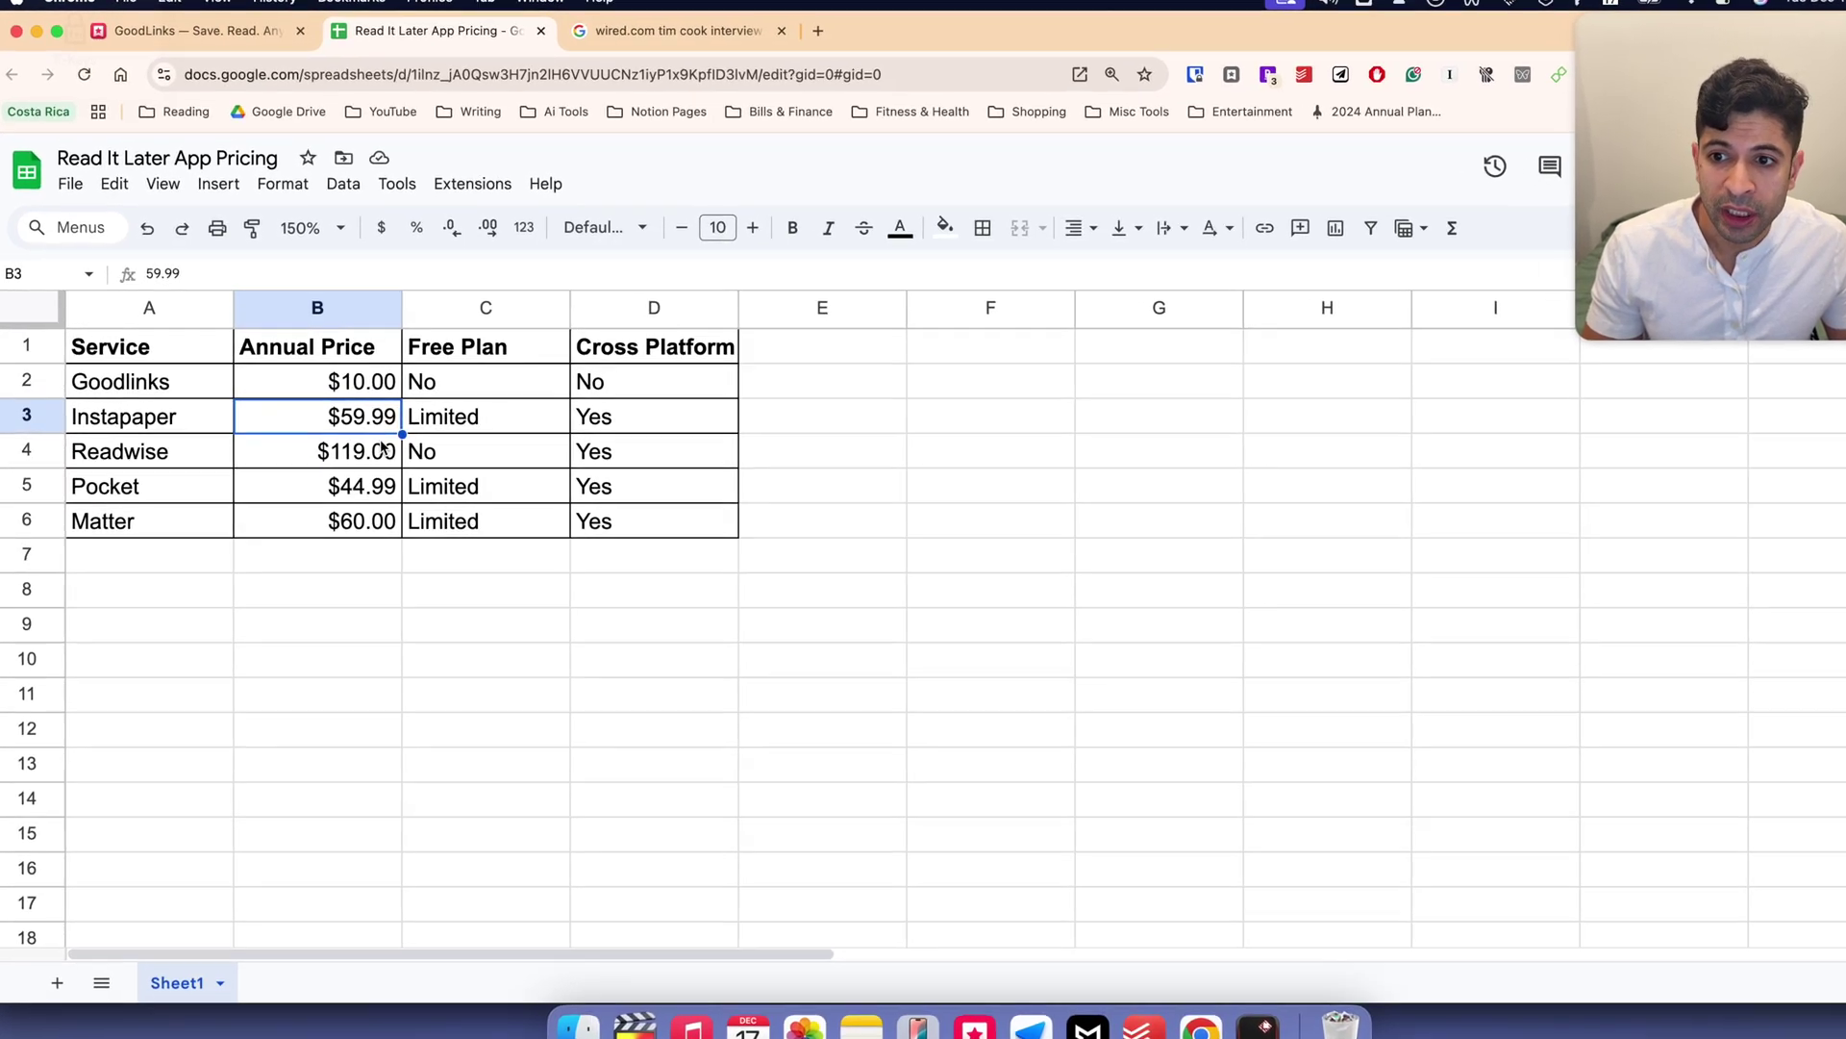
click(362, 445)
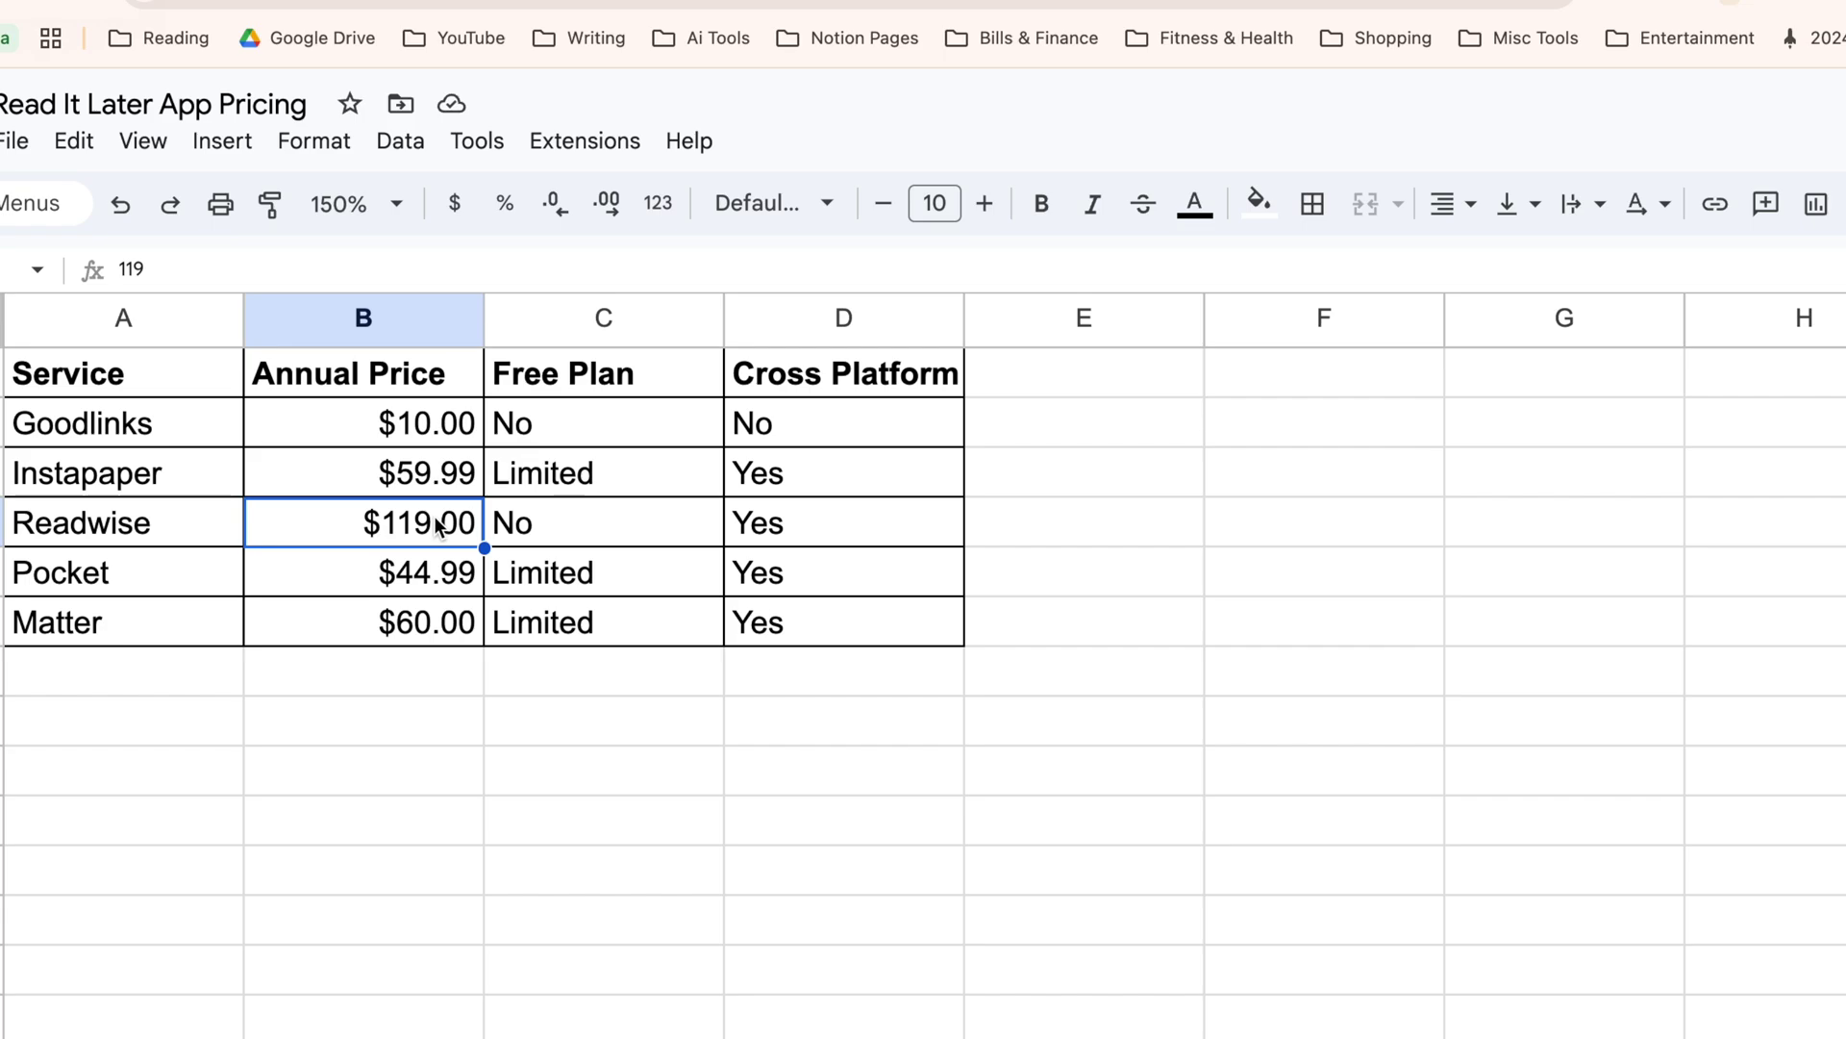
click(412, 581)
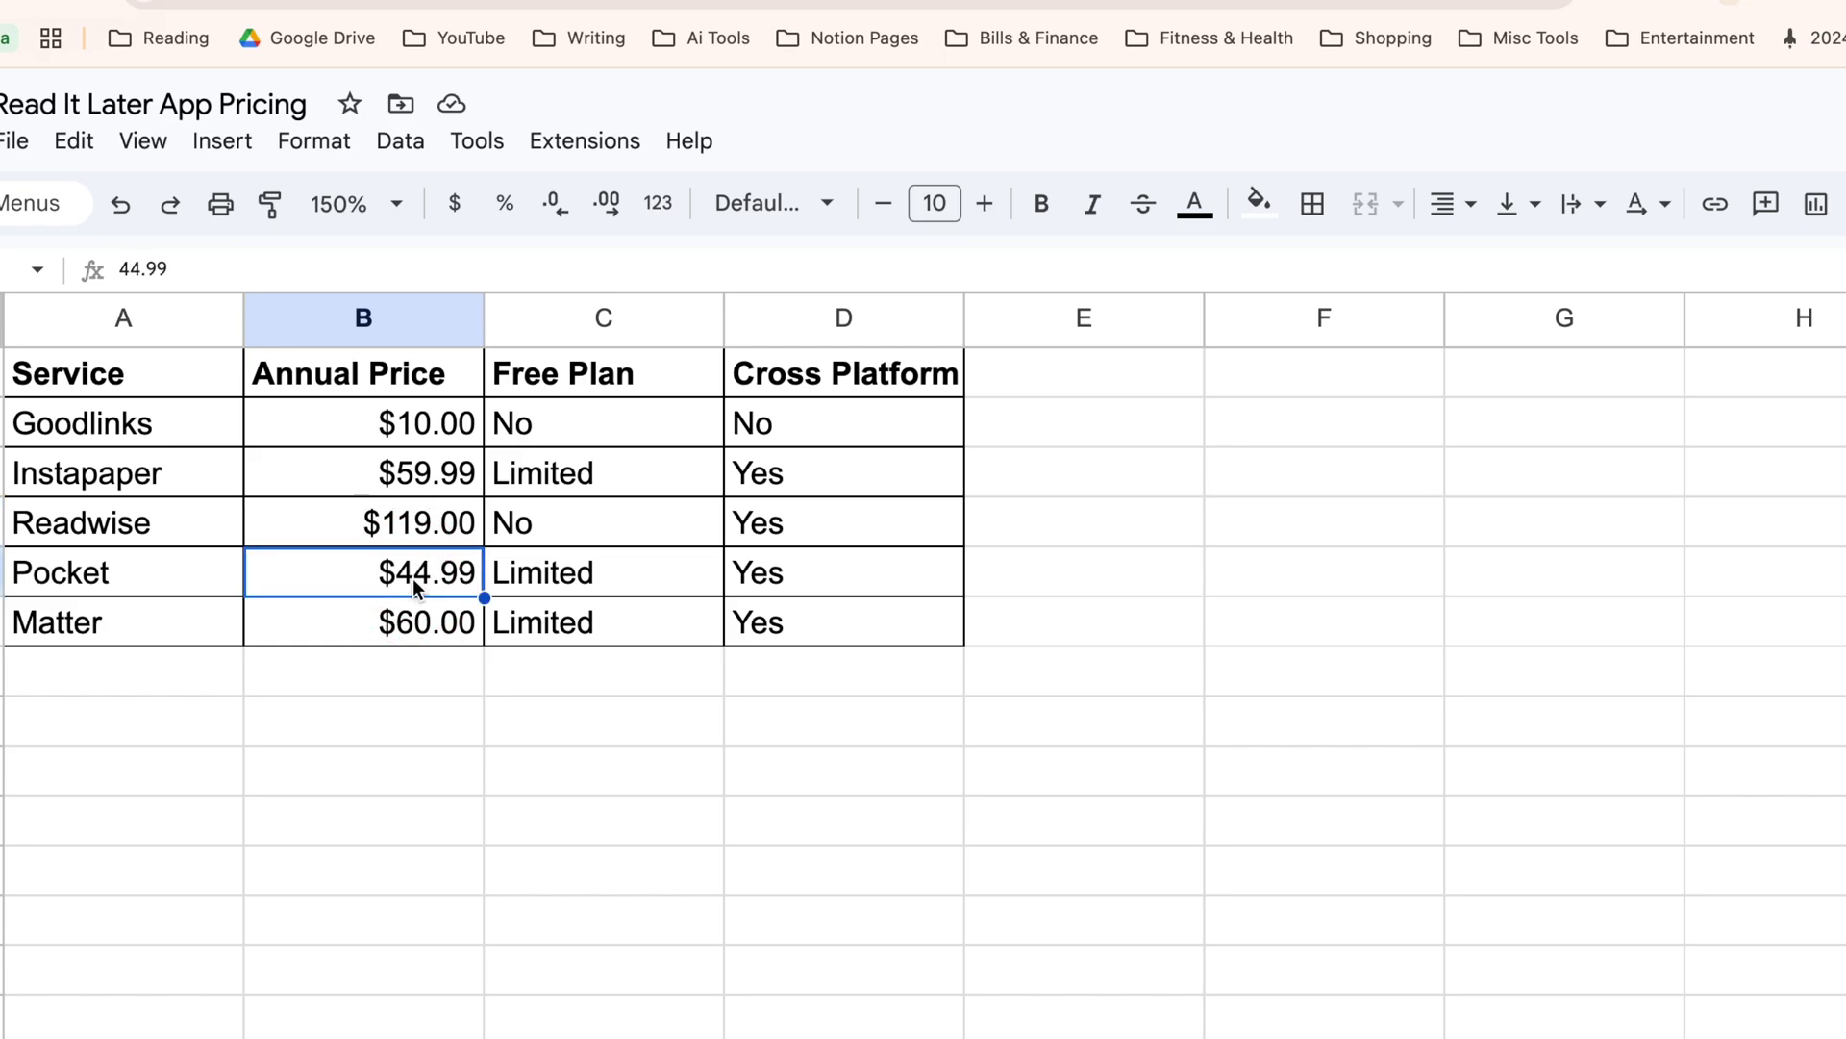
click(366, 625)
click(189, 630)
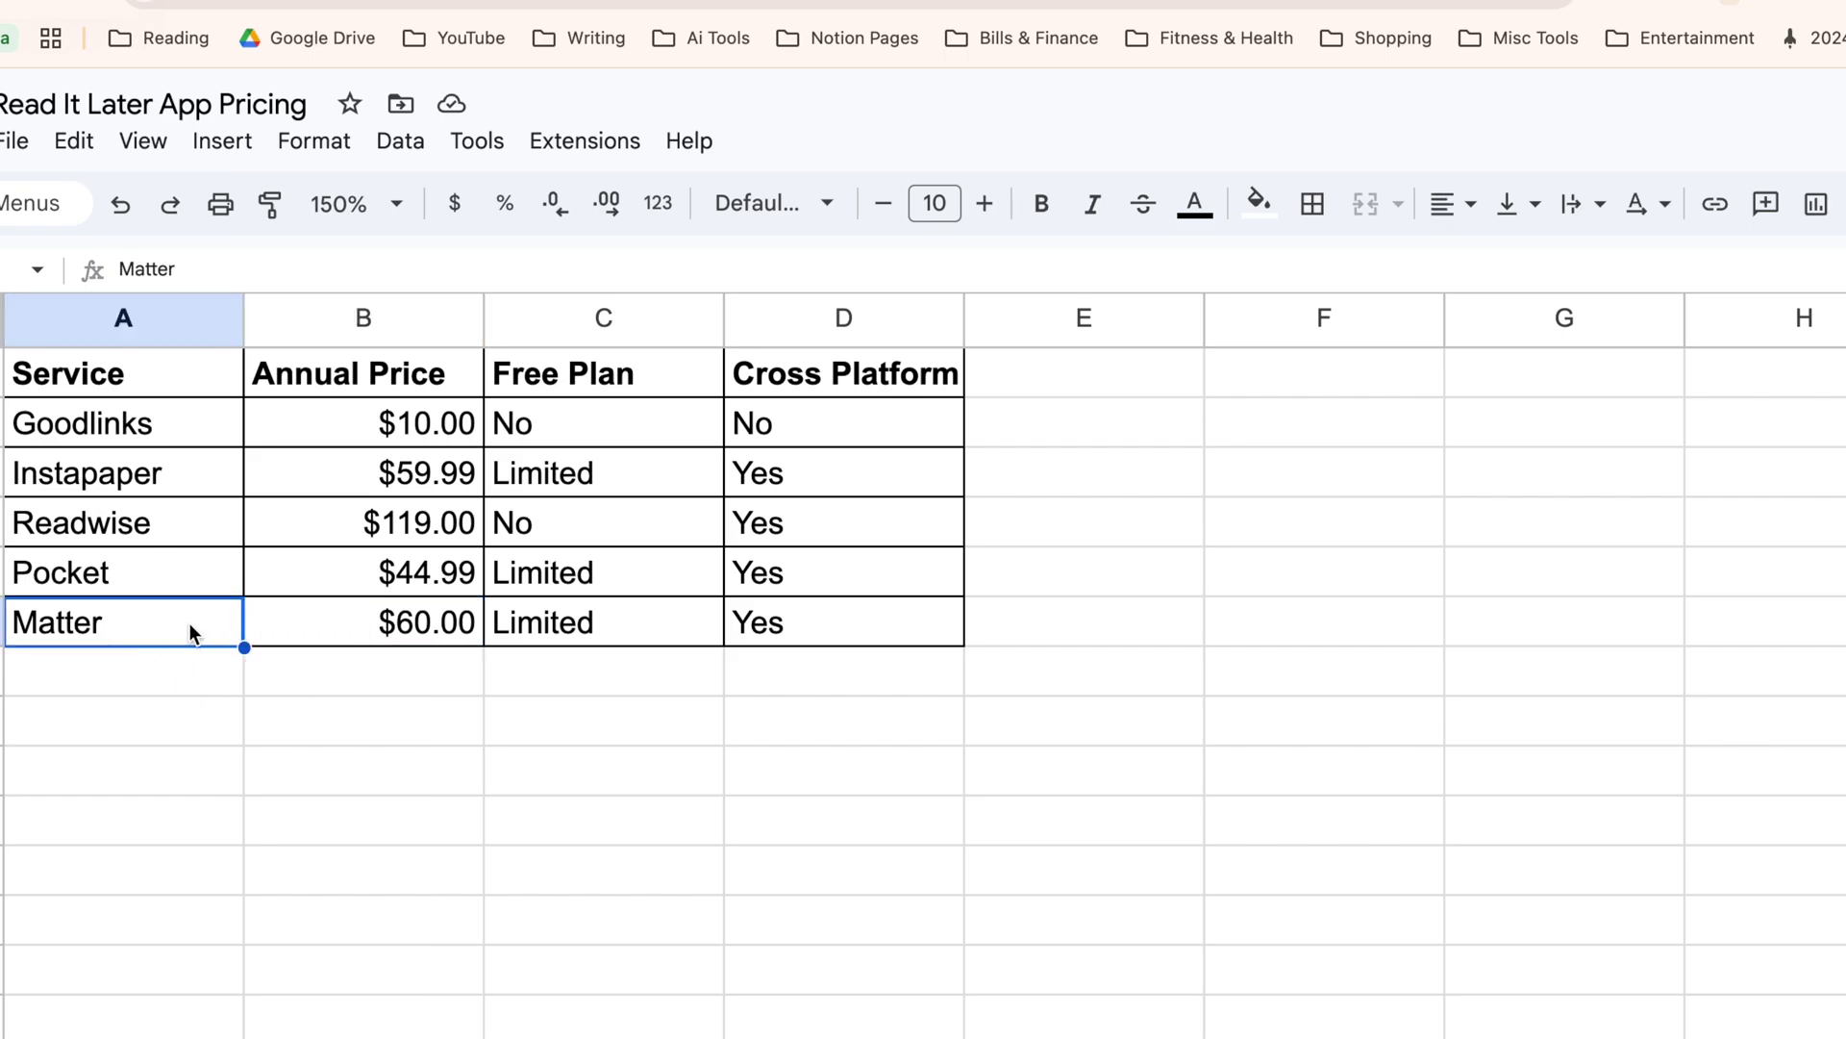
click(339, 627)
click(524, 633)
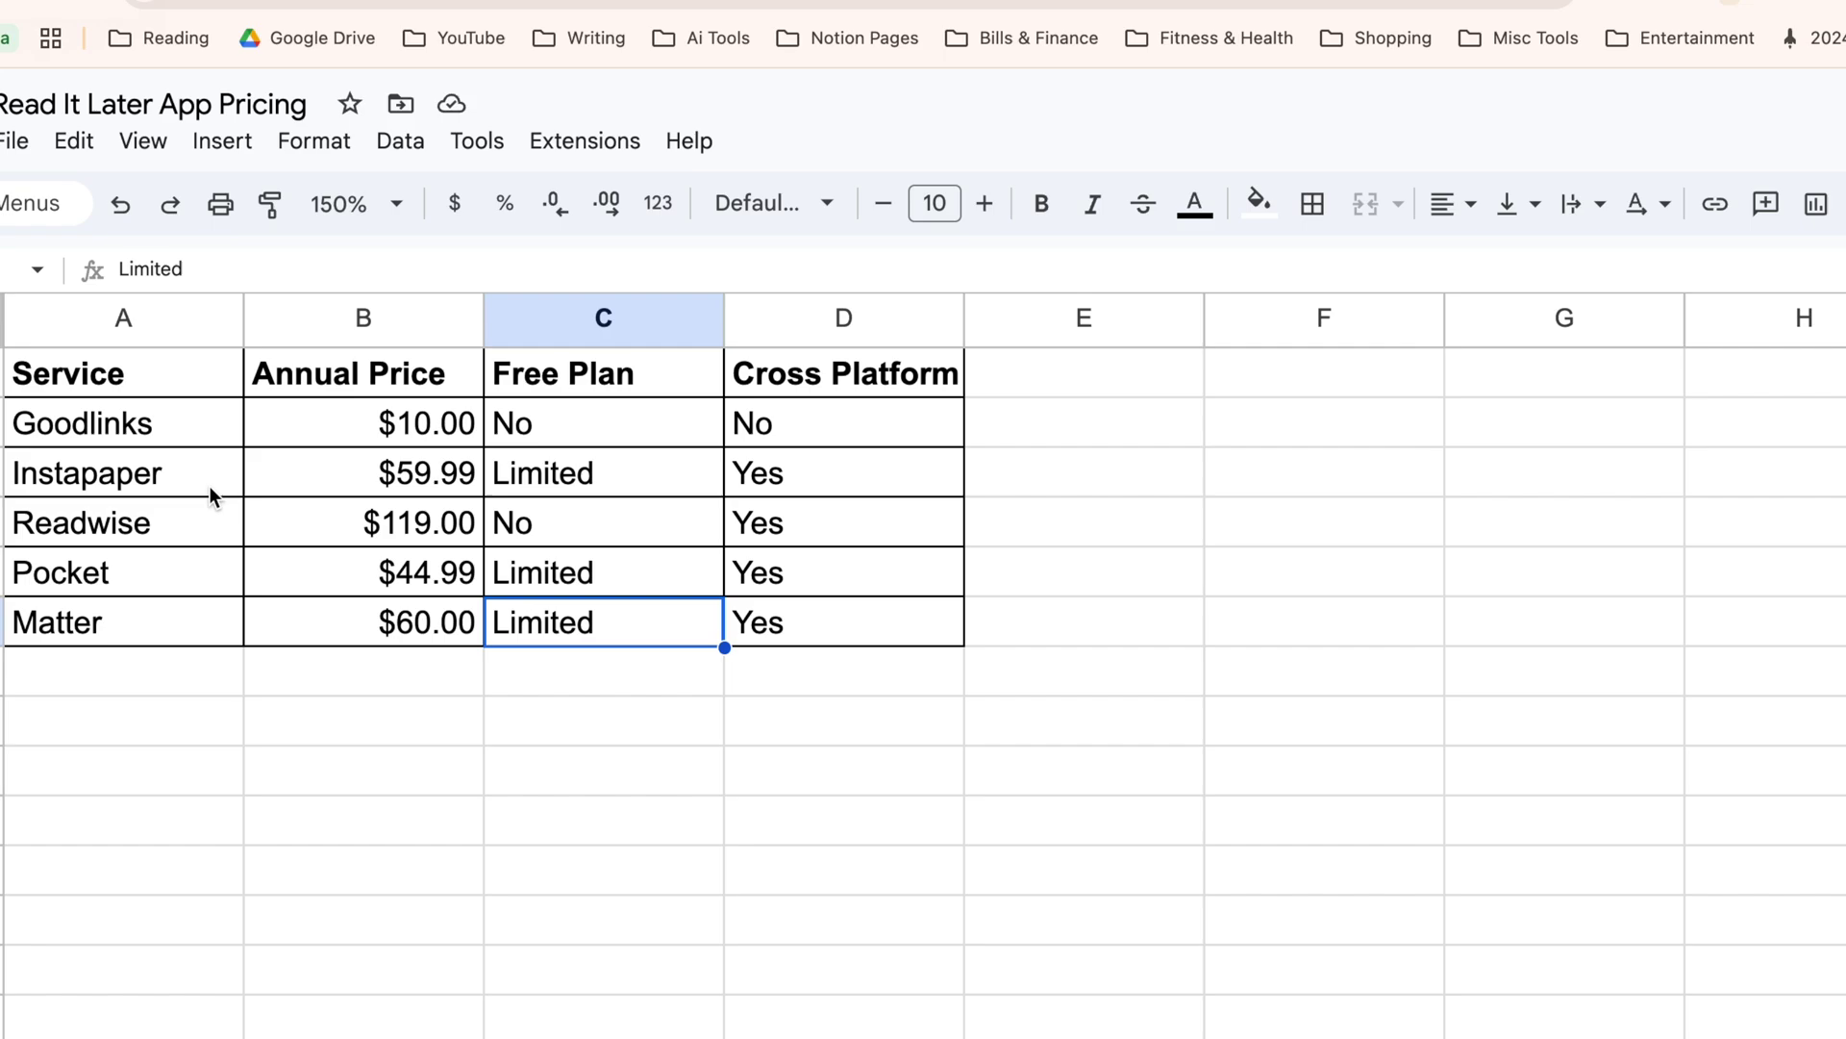
click(162, 433)
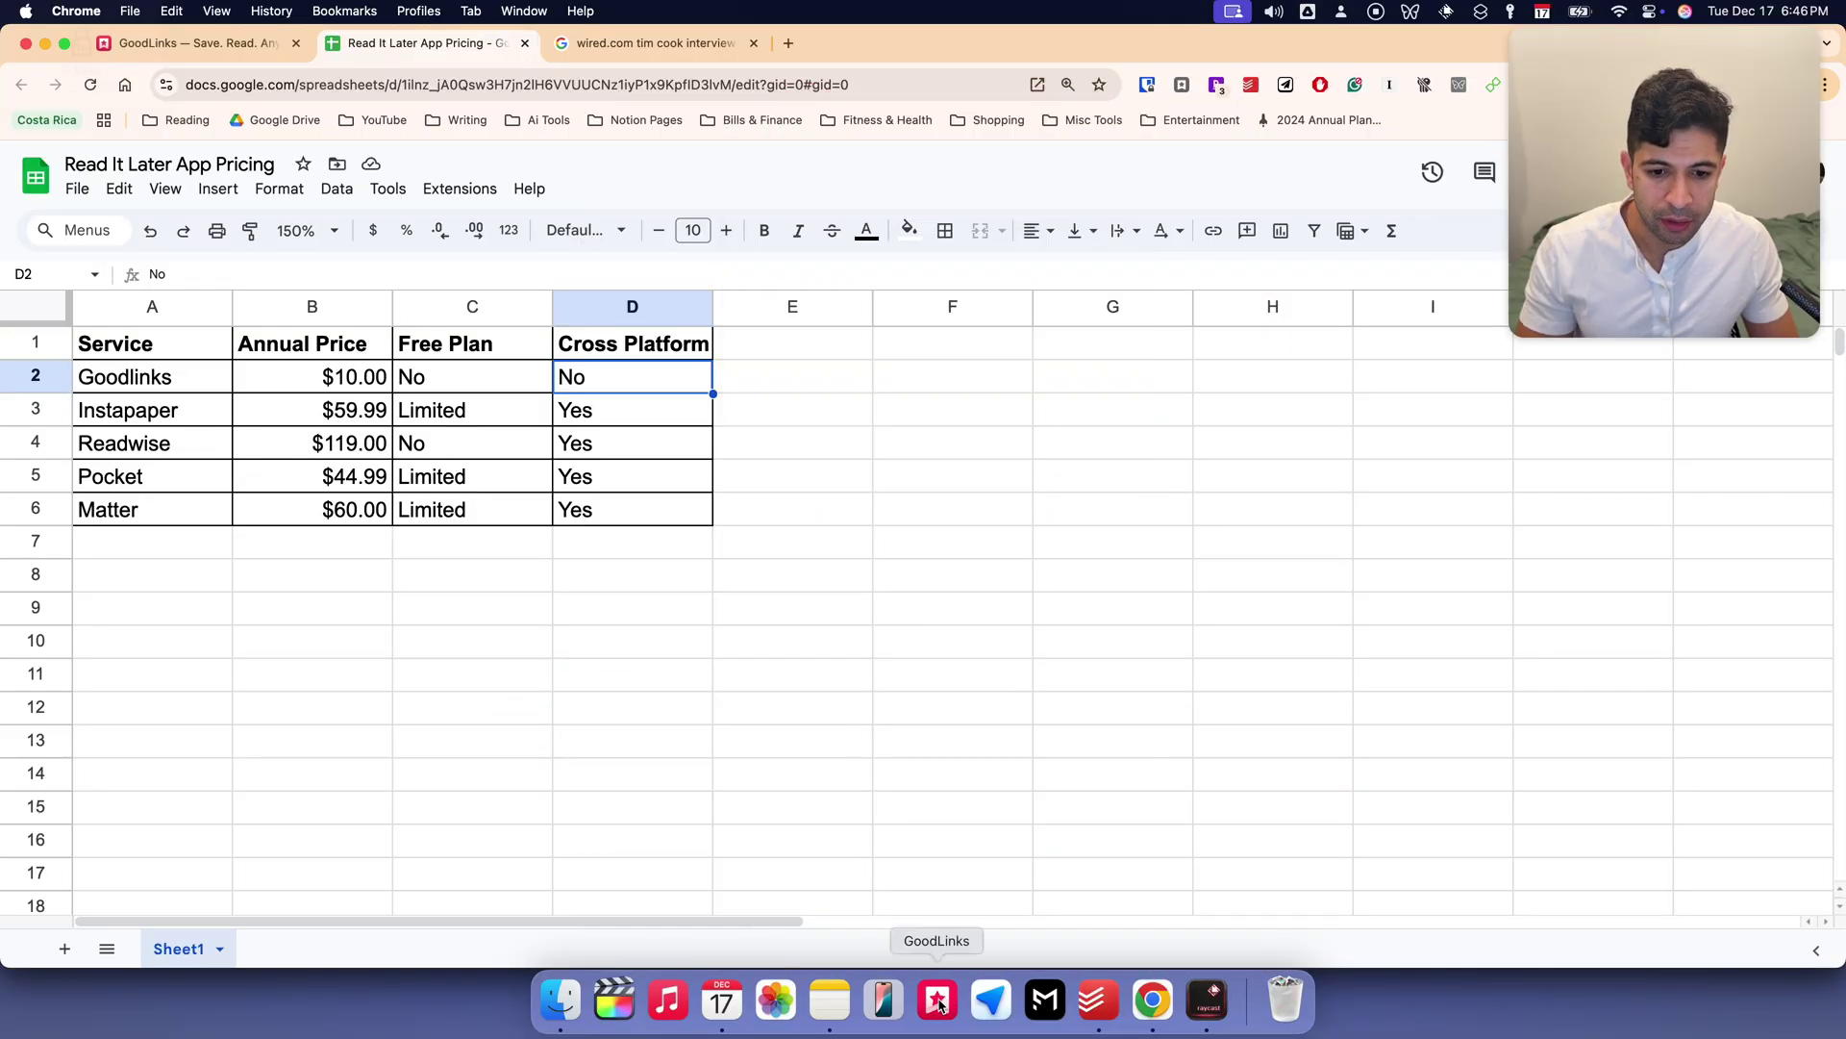
In GoodLinks, browse the Starred, Untagged, Read, Highlighted and All lists, then return to Unread
click(939, 997)
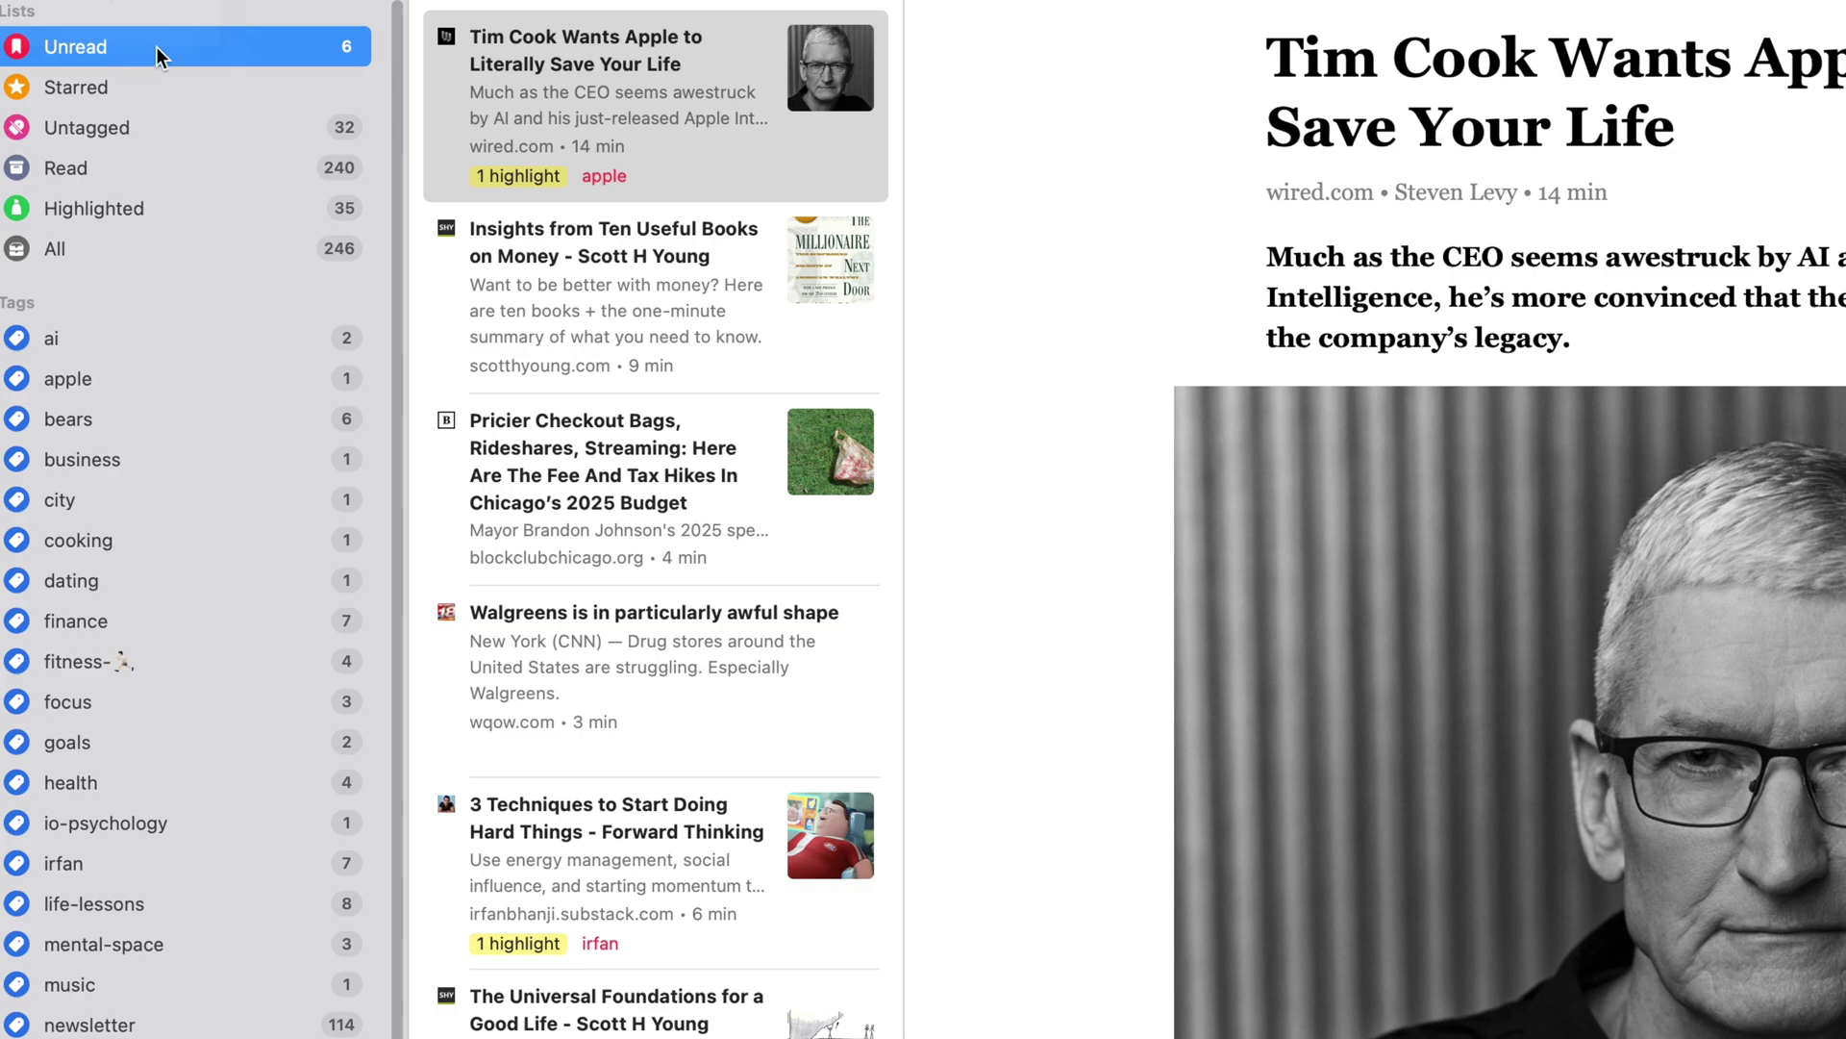
click(67, 90)
click(99, 130)
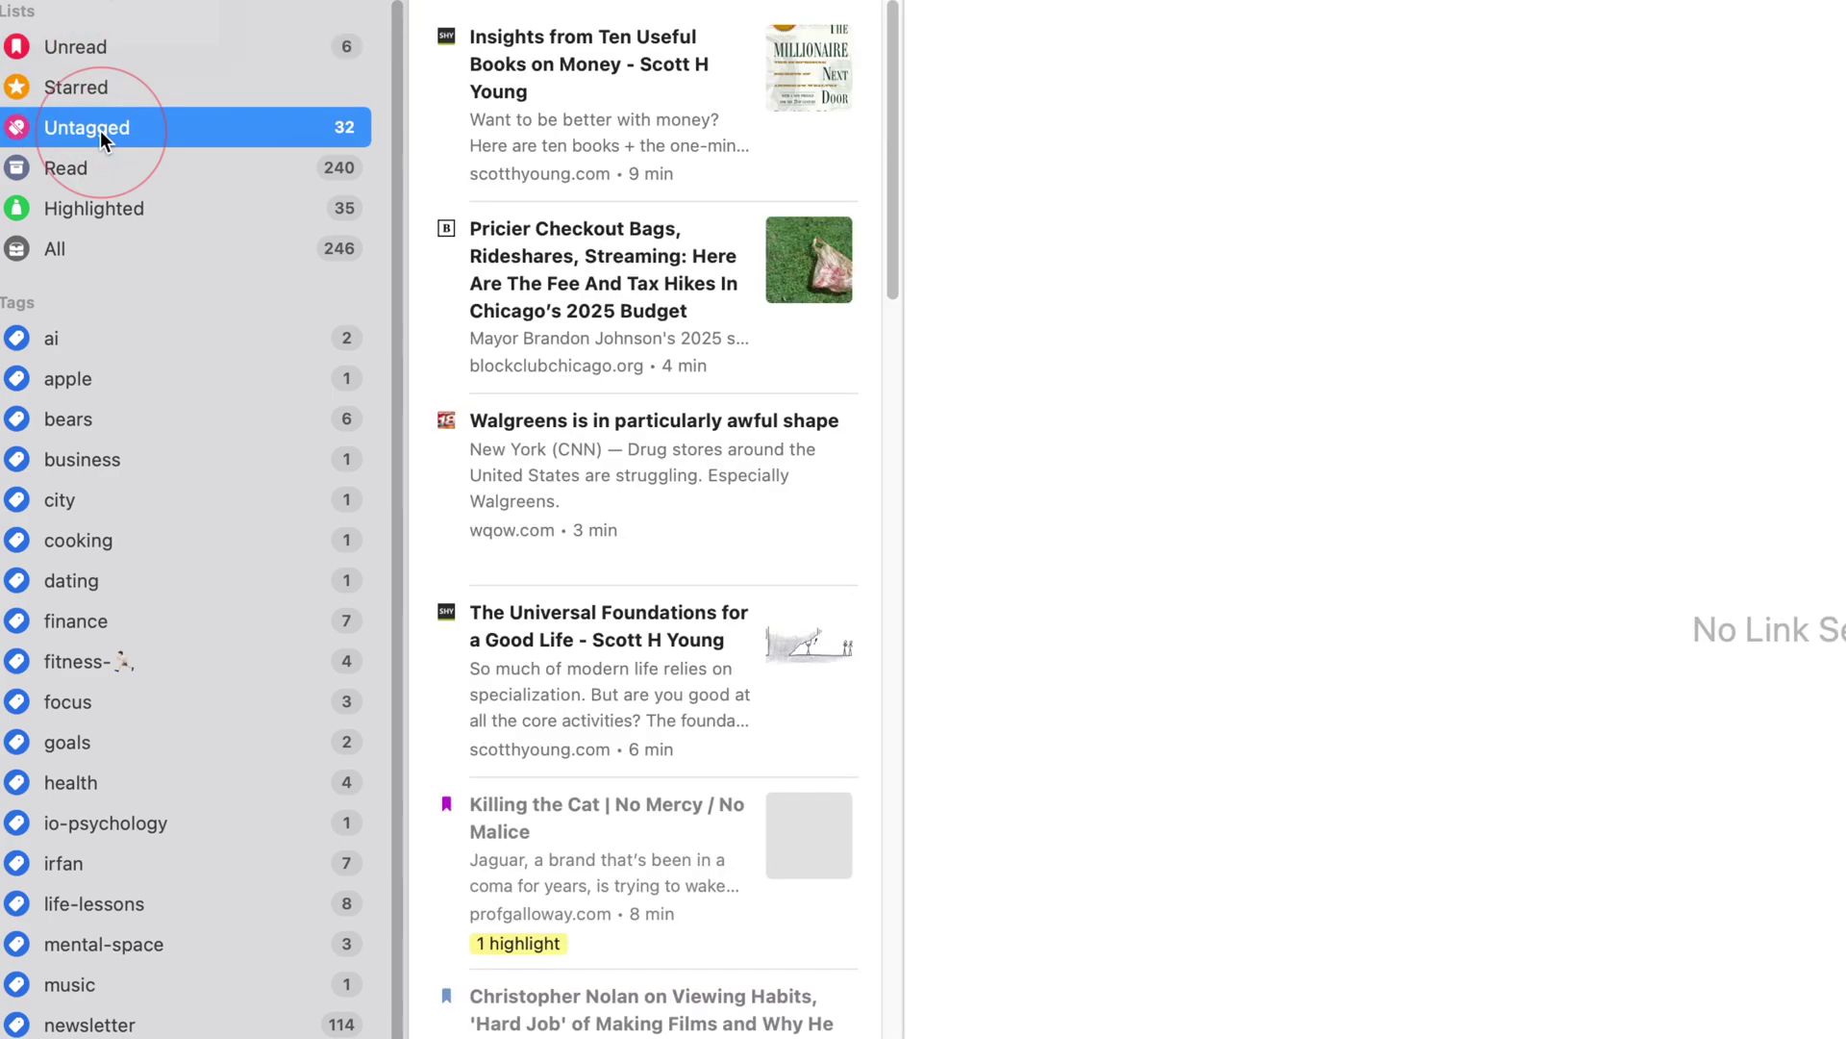
click(105, 171)
click(102, 210)
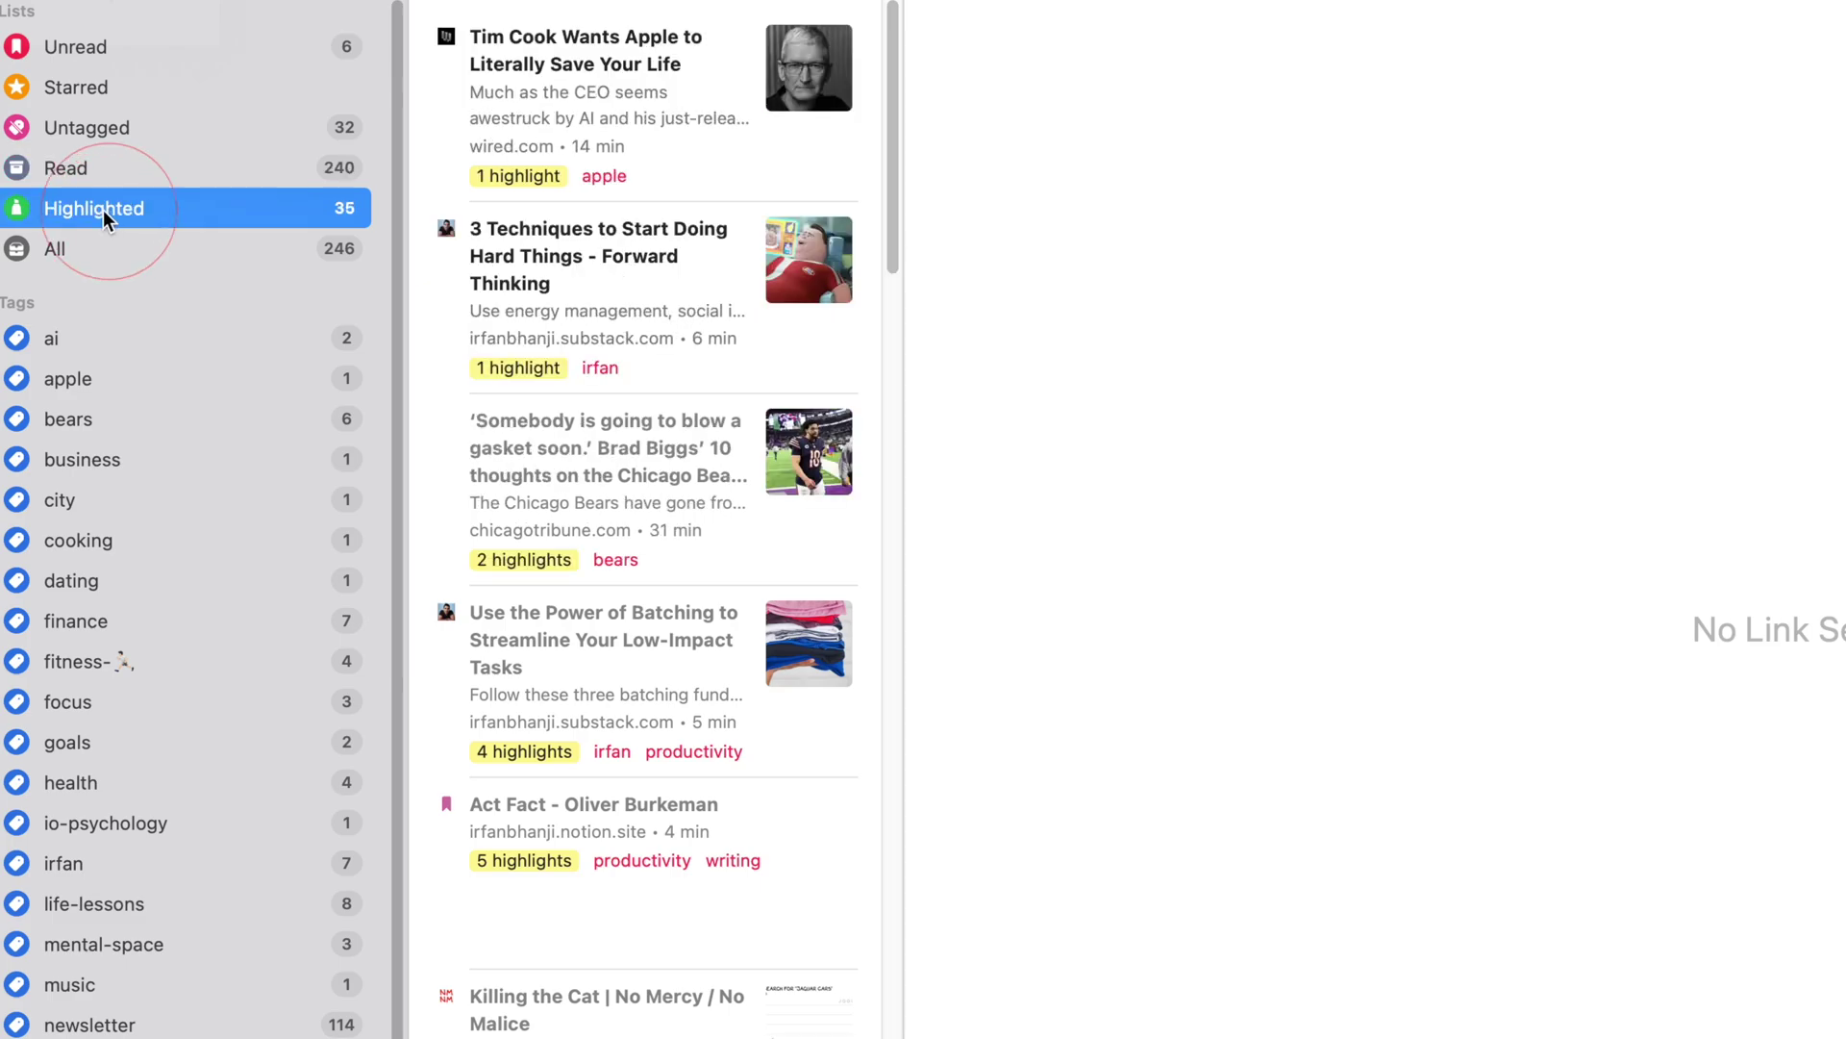
click(102, 252)
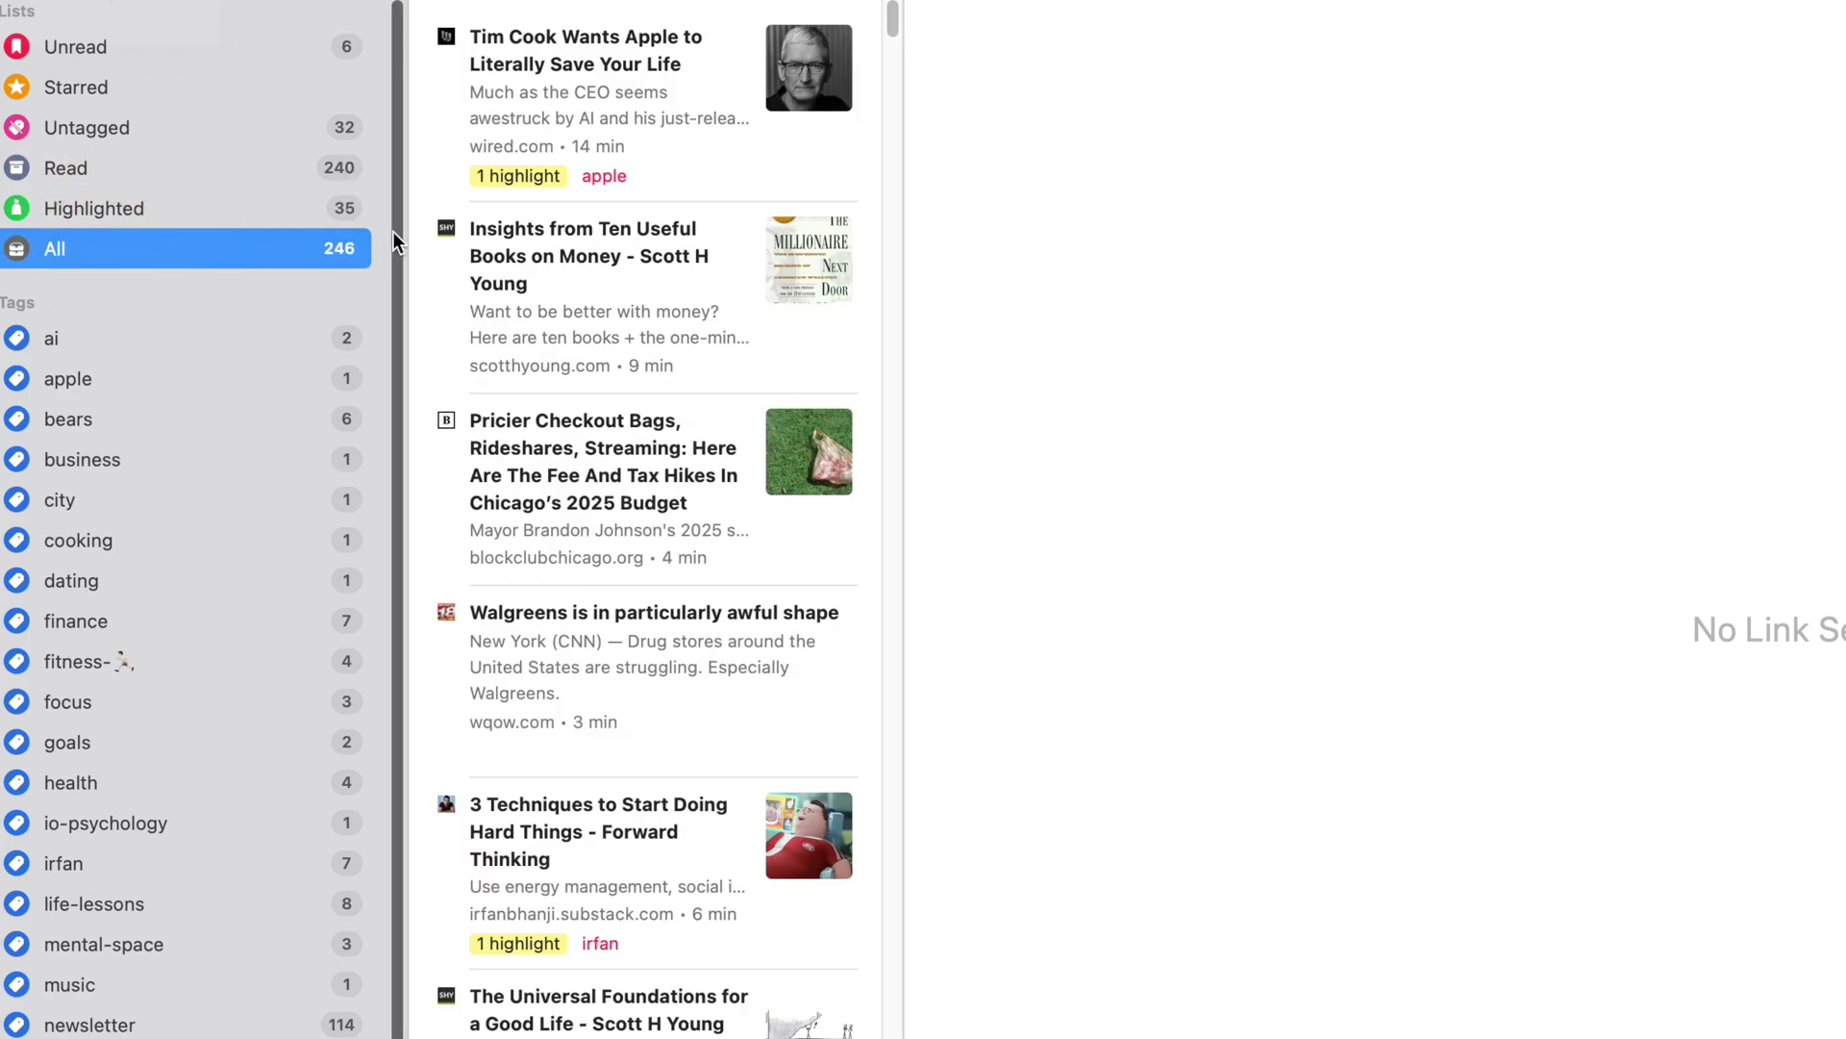
drag(390, 256, 388, 186)
click(150, 50)
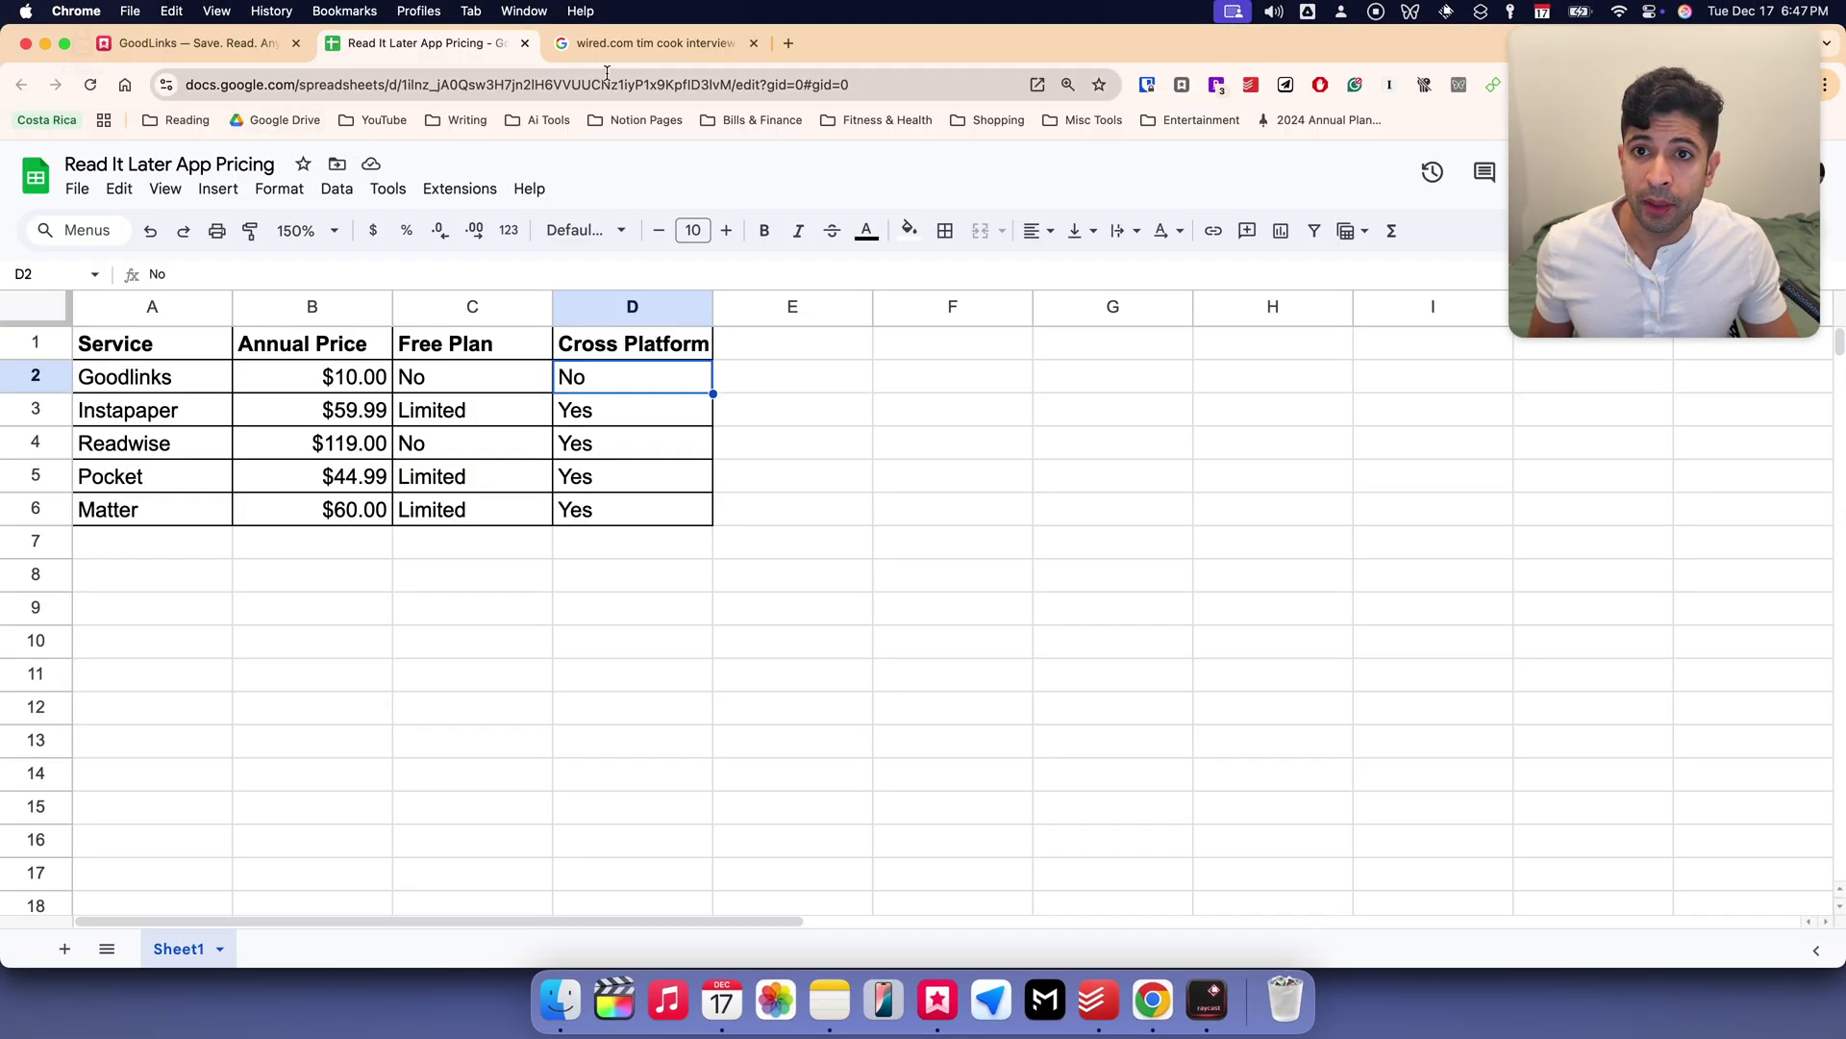
Copy the WIRED result's link from the Tim Cook search and save it with the Chrome to GoodLinks shortcut
click(602, 43)
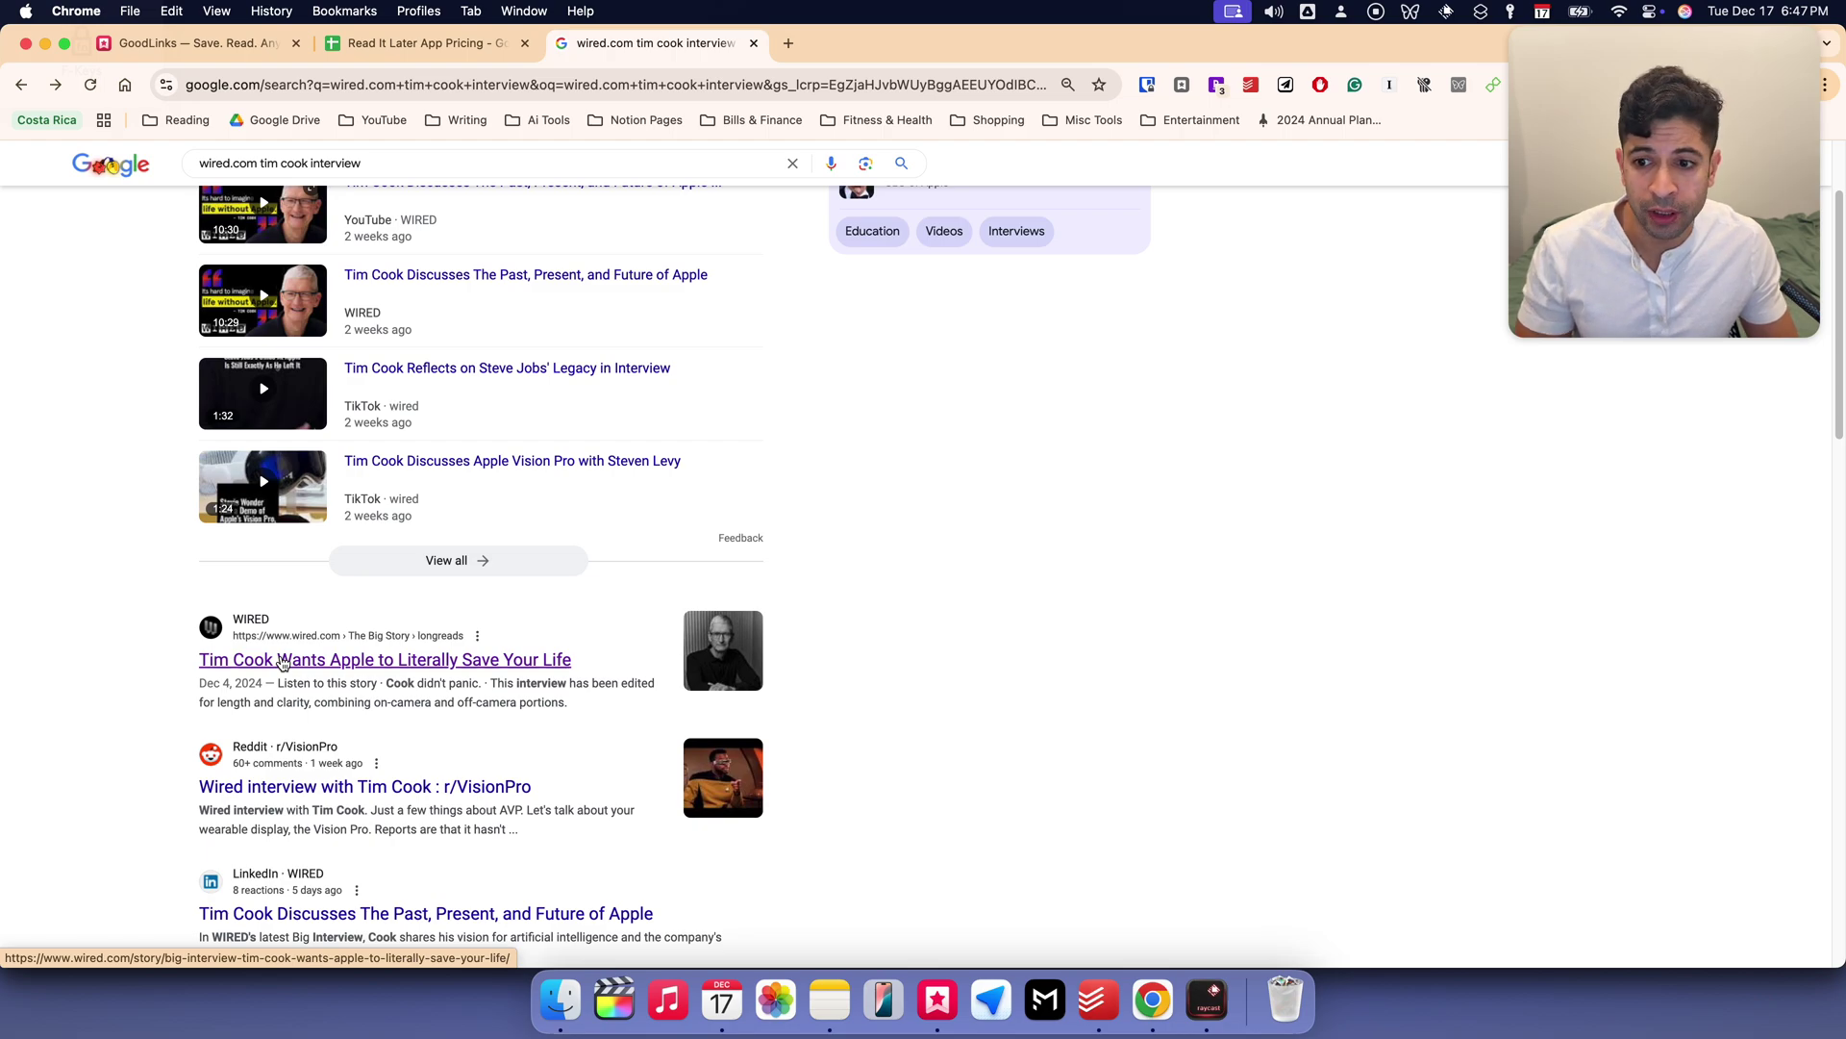
right_click(282, 664)
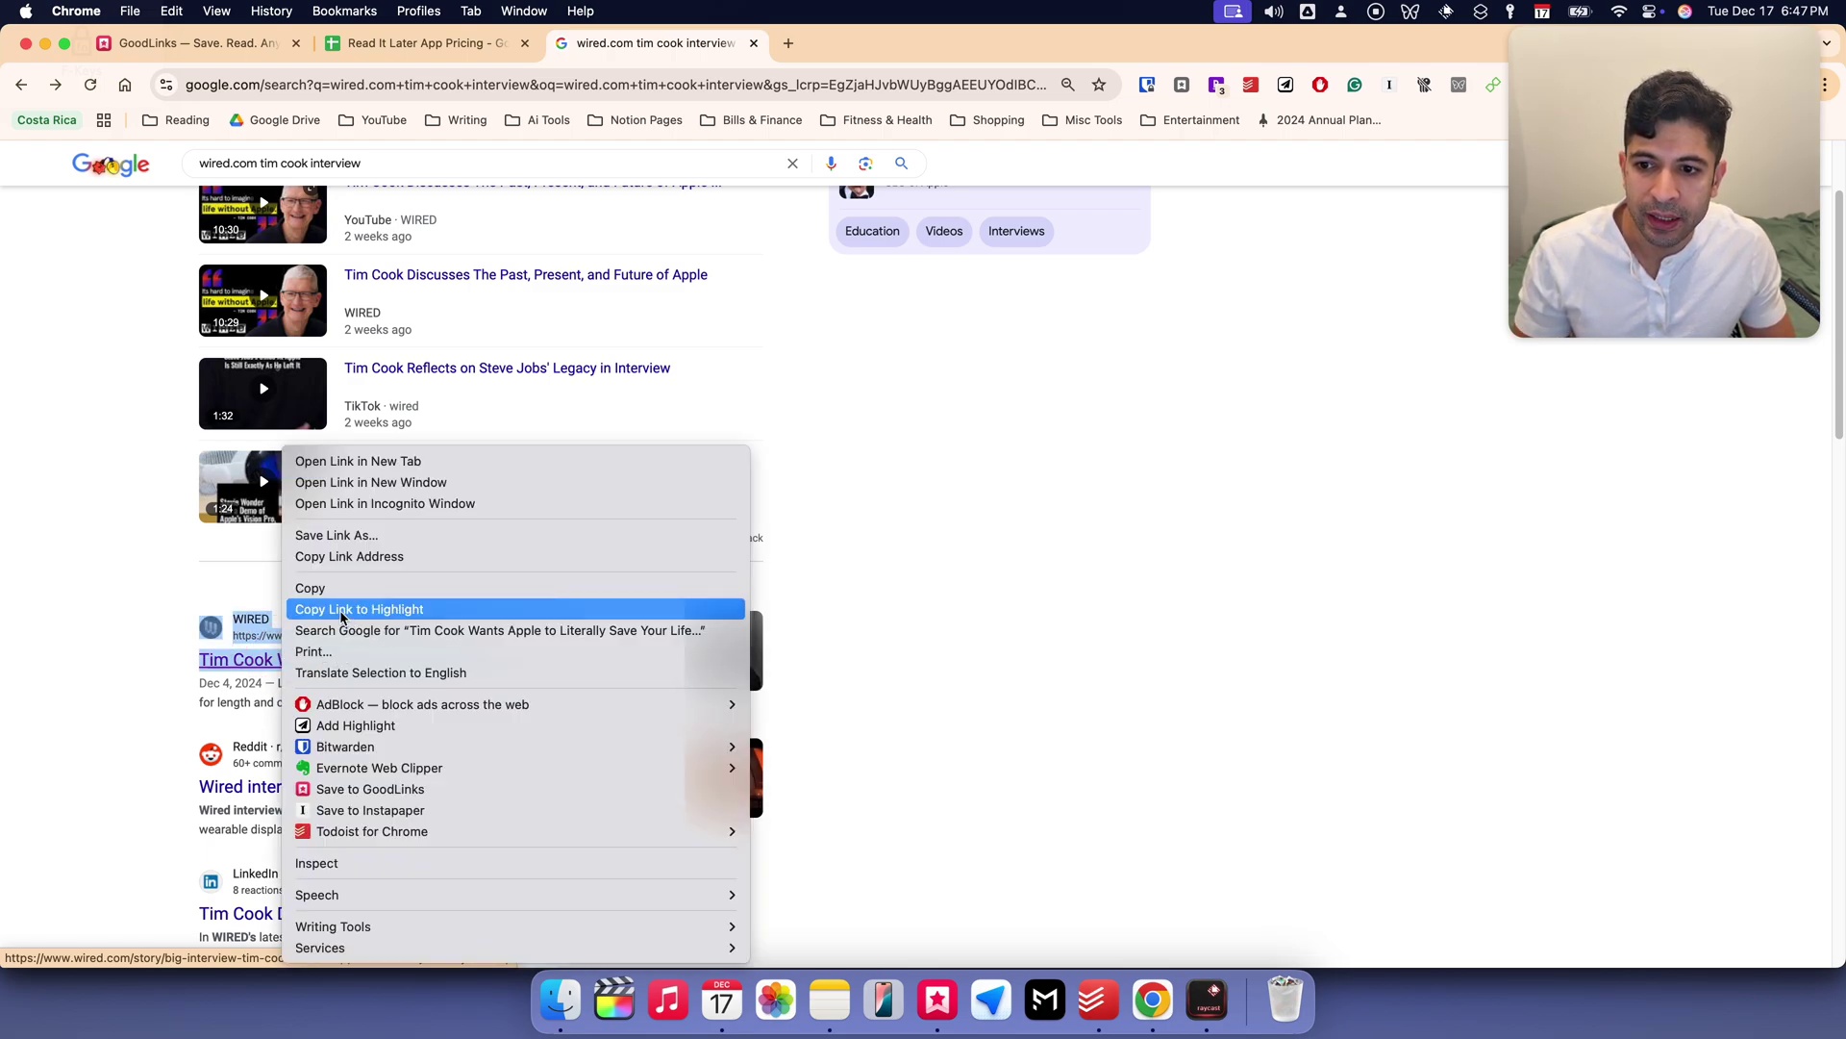
click(348, 557)
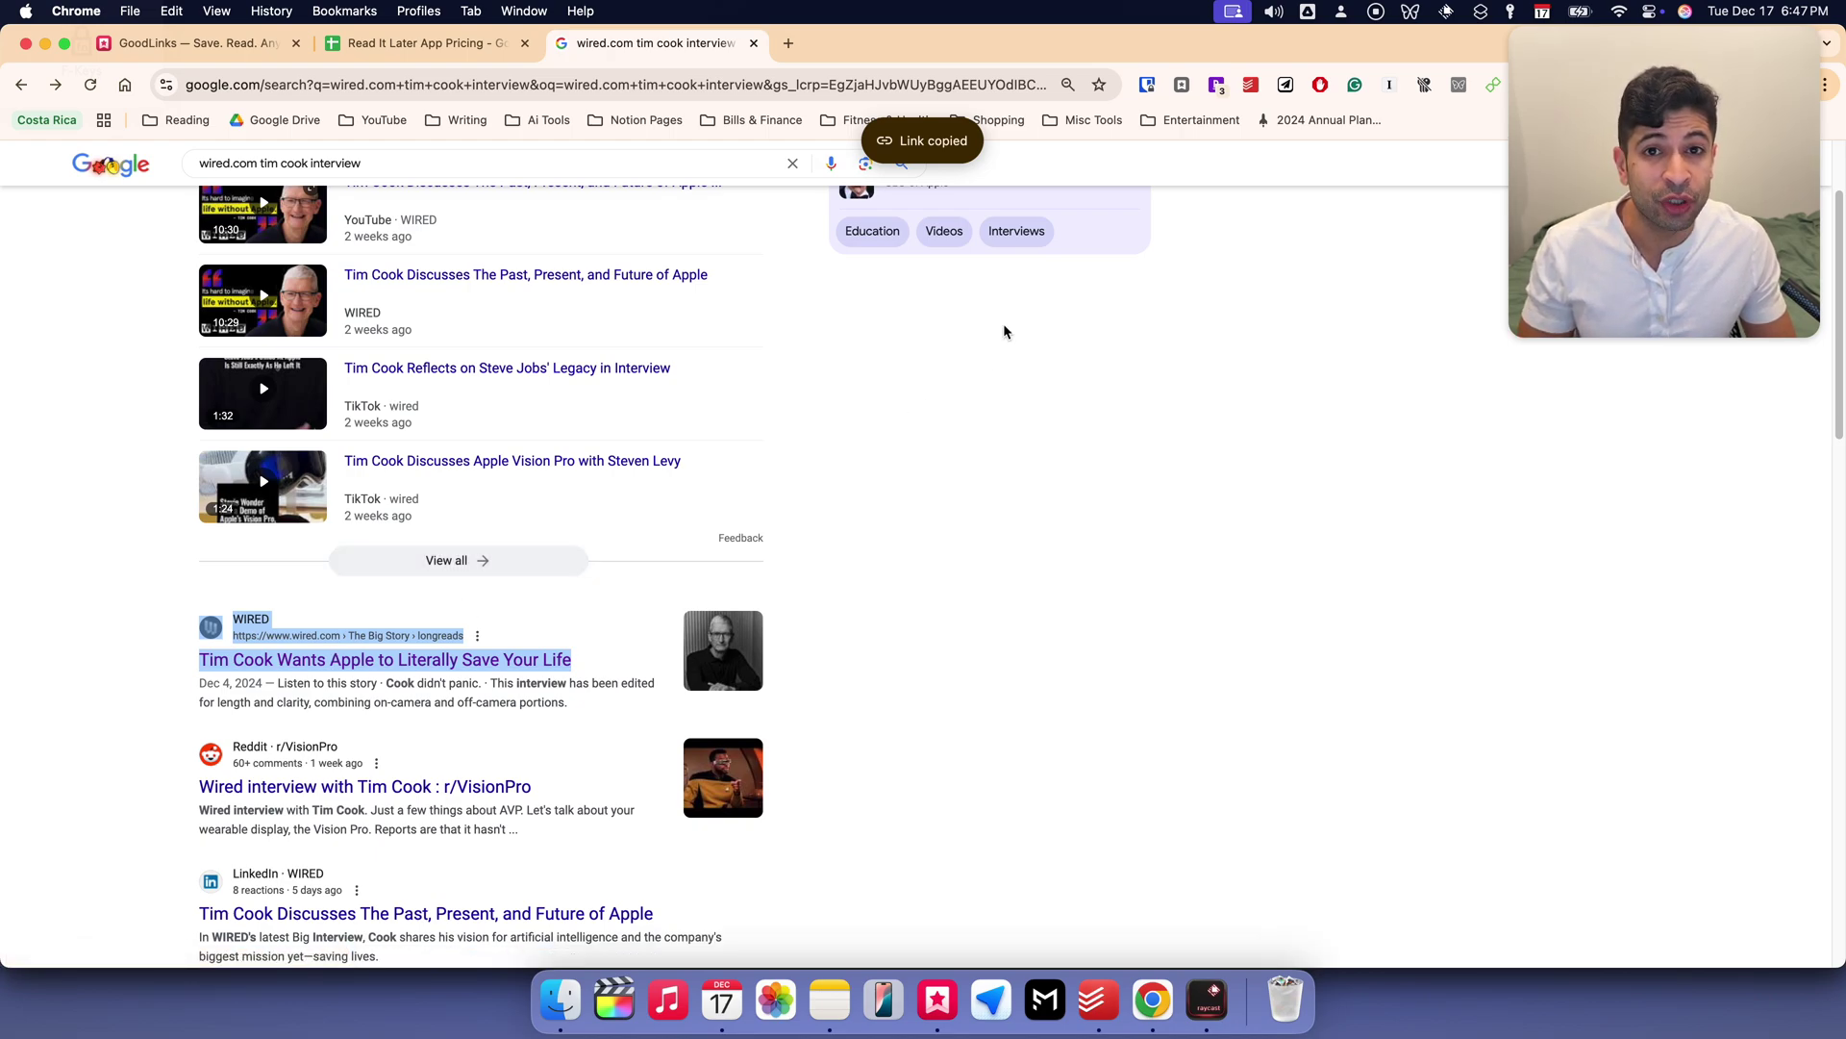
click(1481, 13)
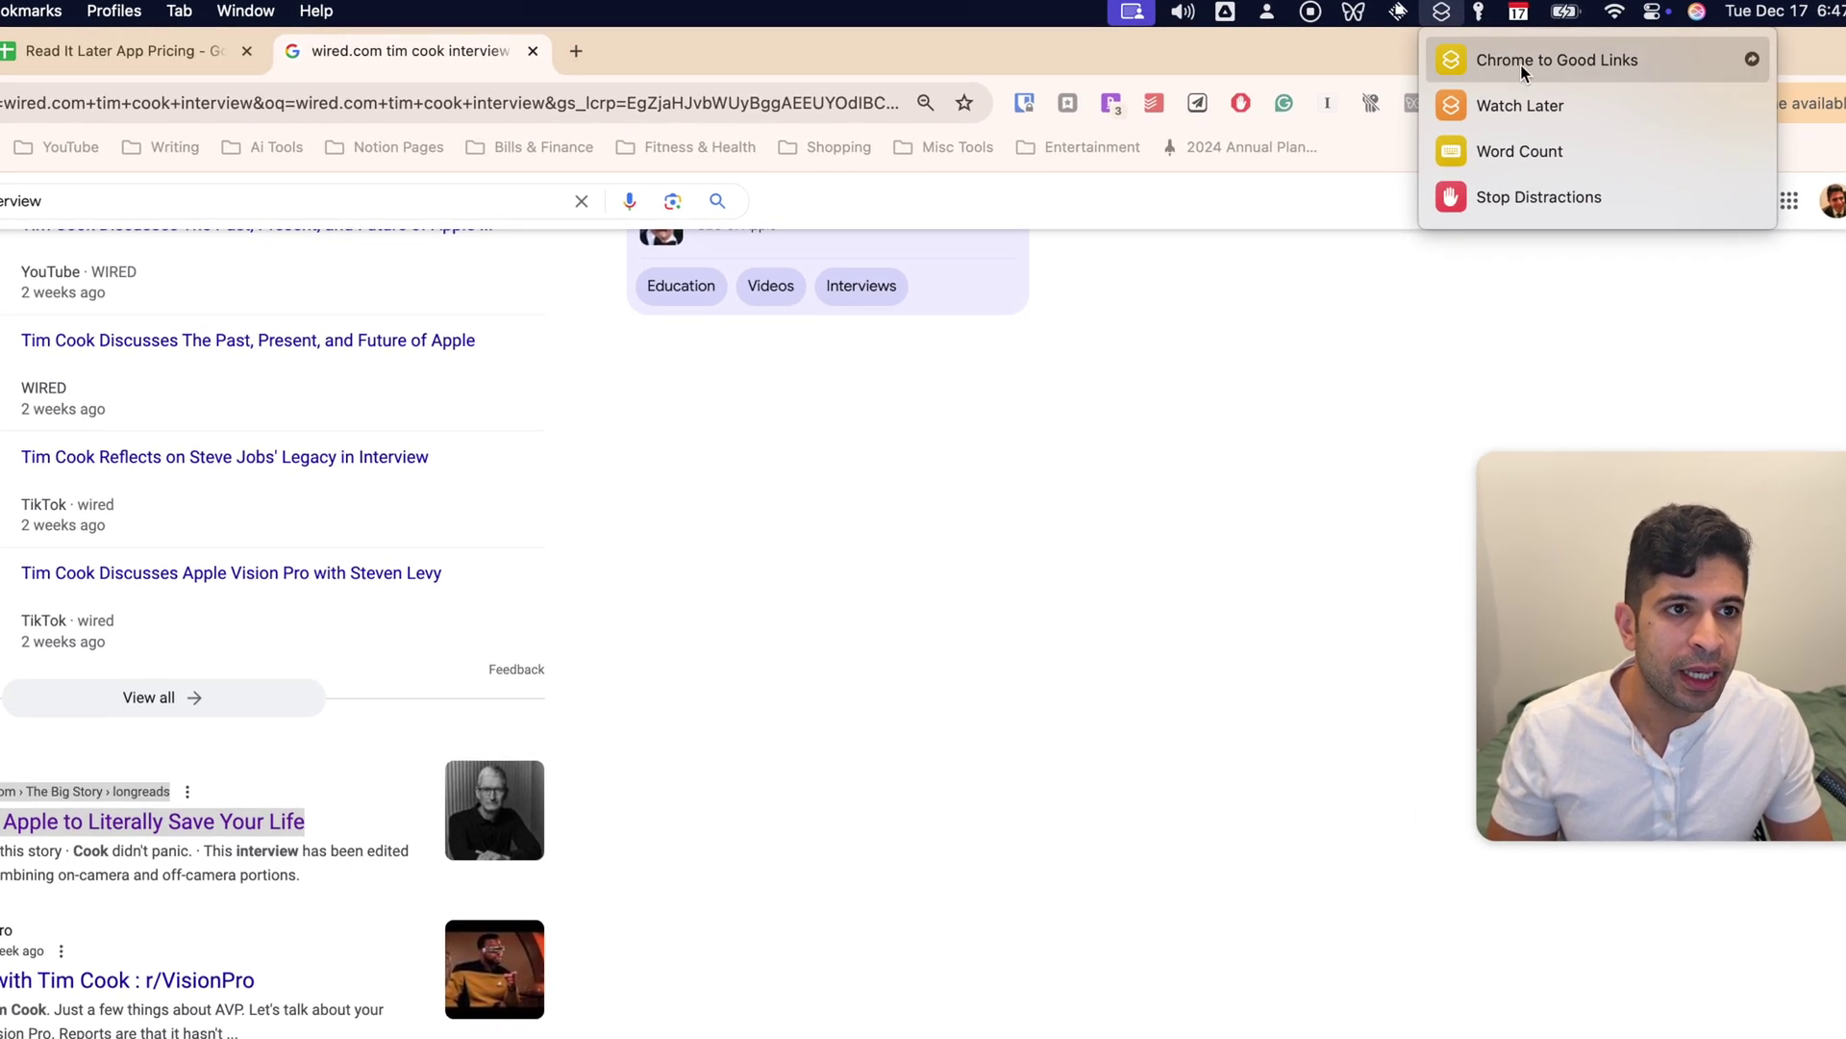
click(1520, 66)
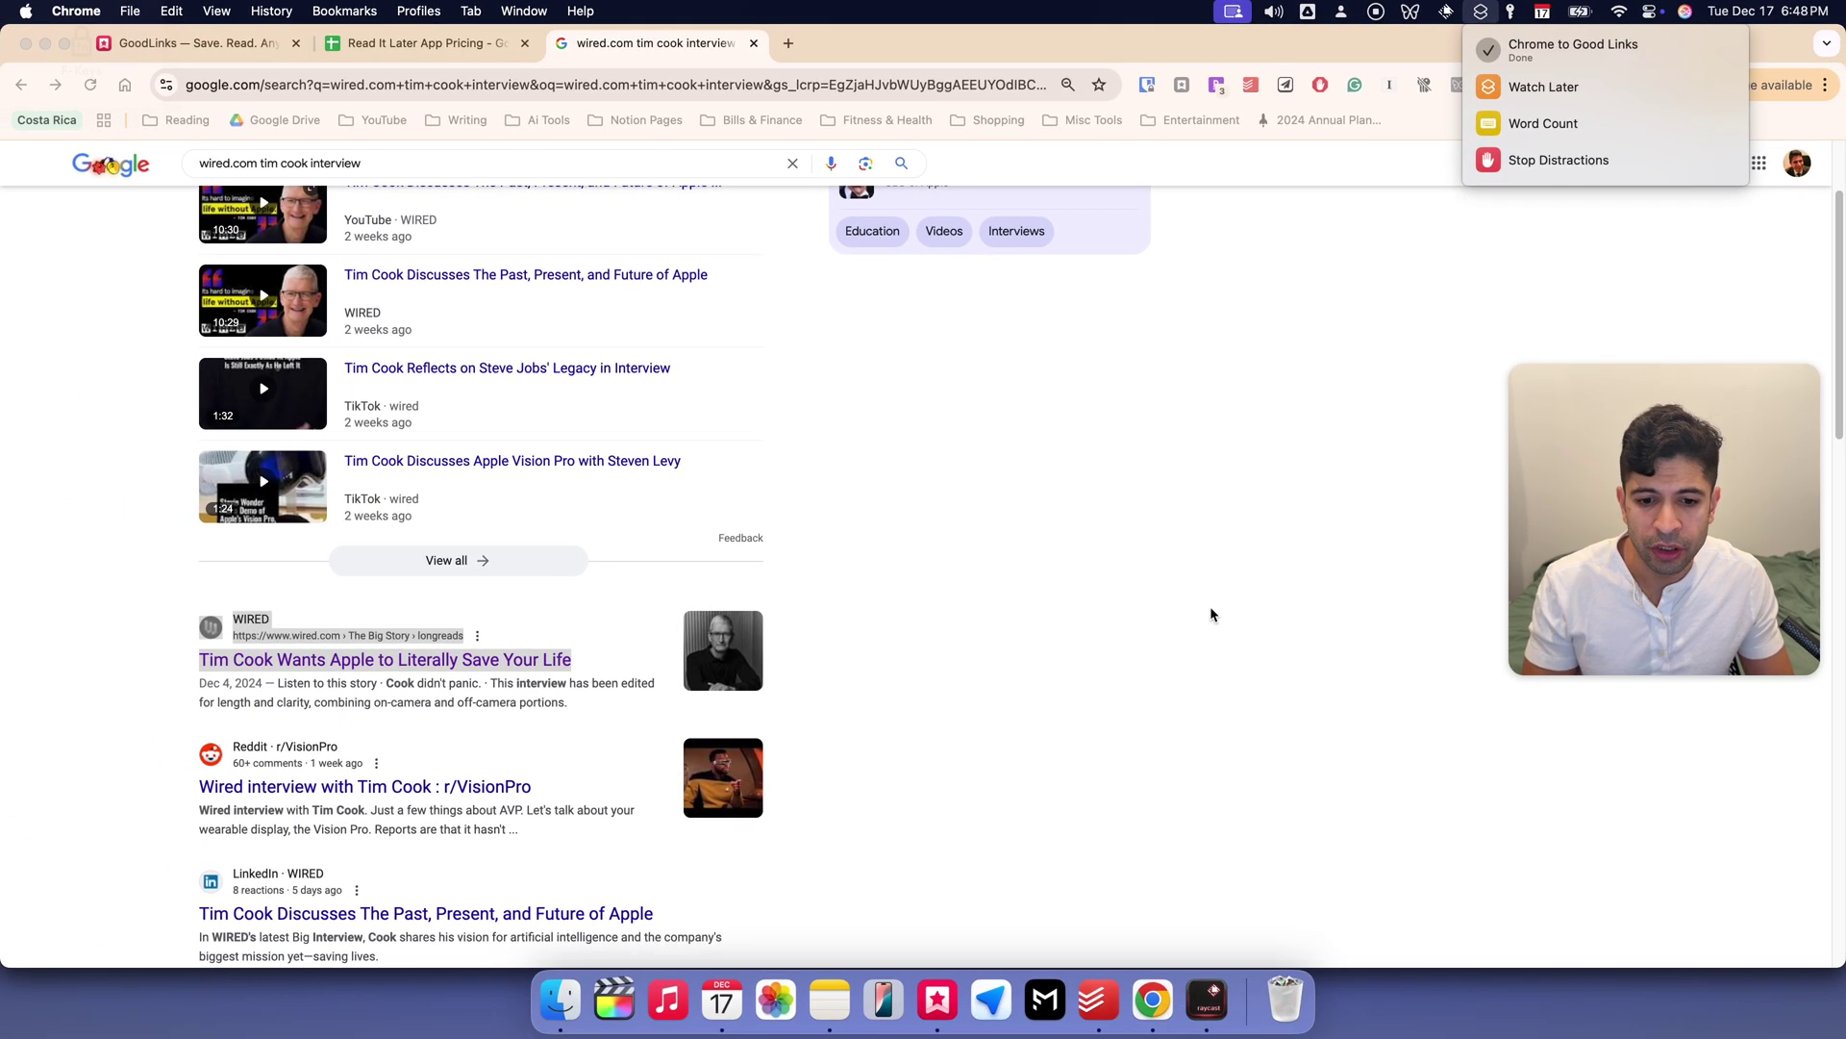
click(938, 1000)
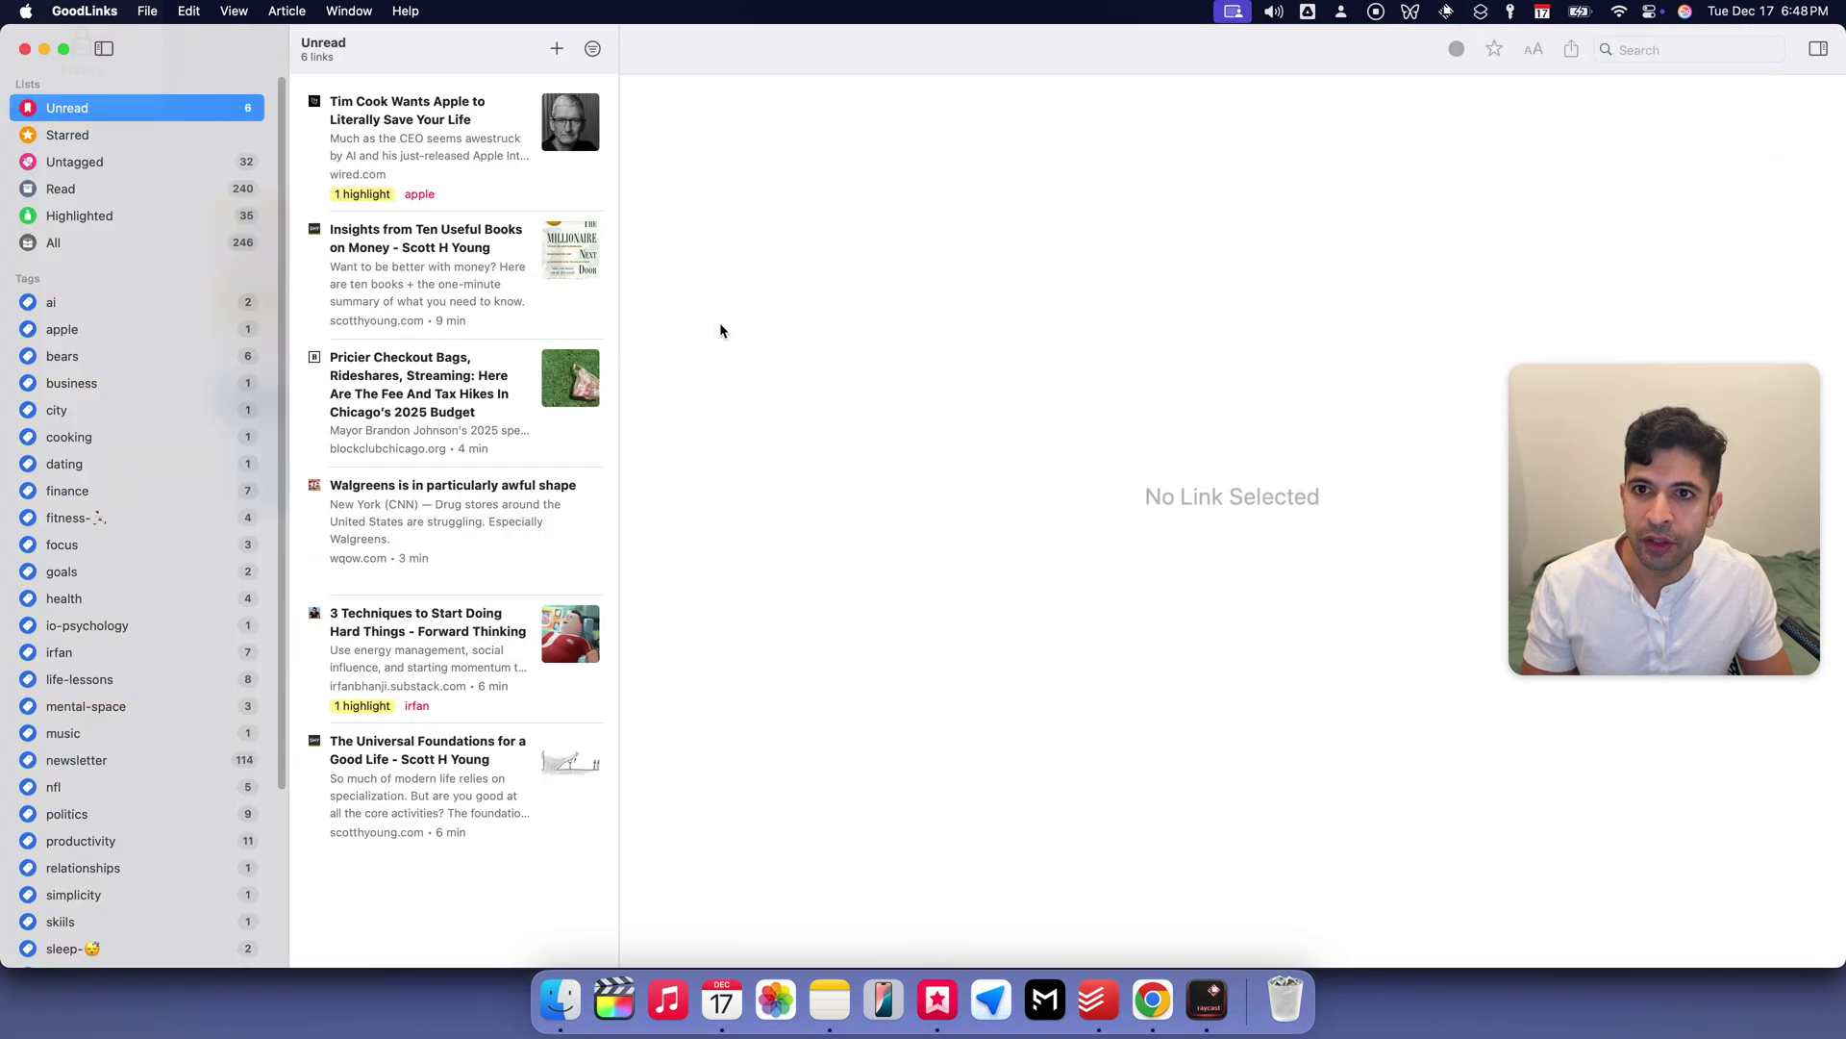
Open the Wired Tim Cook article from Unread and scroll through its opening paragraphs and photos
click(471, 154)
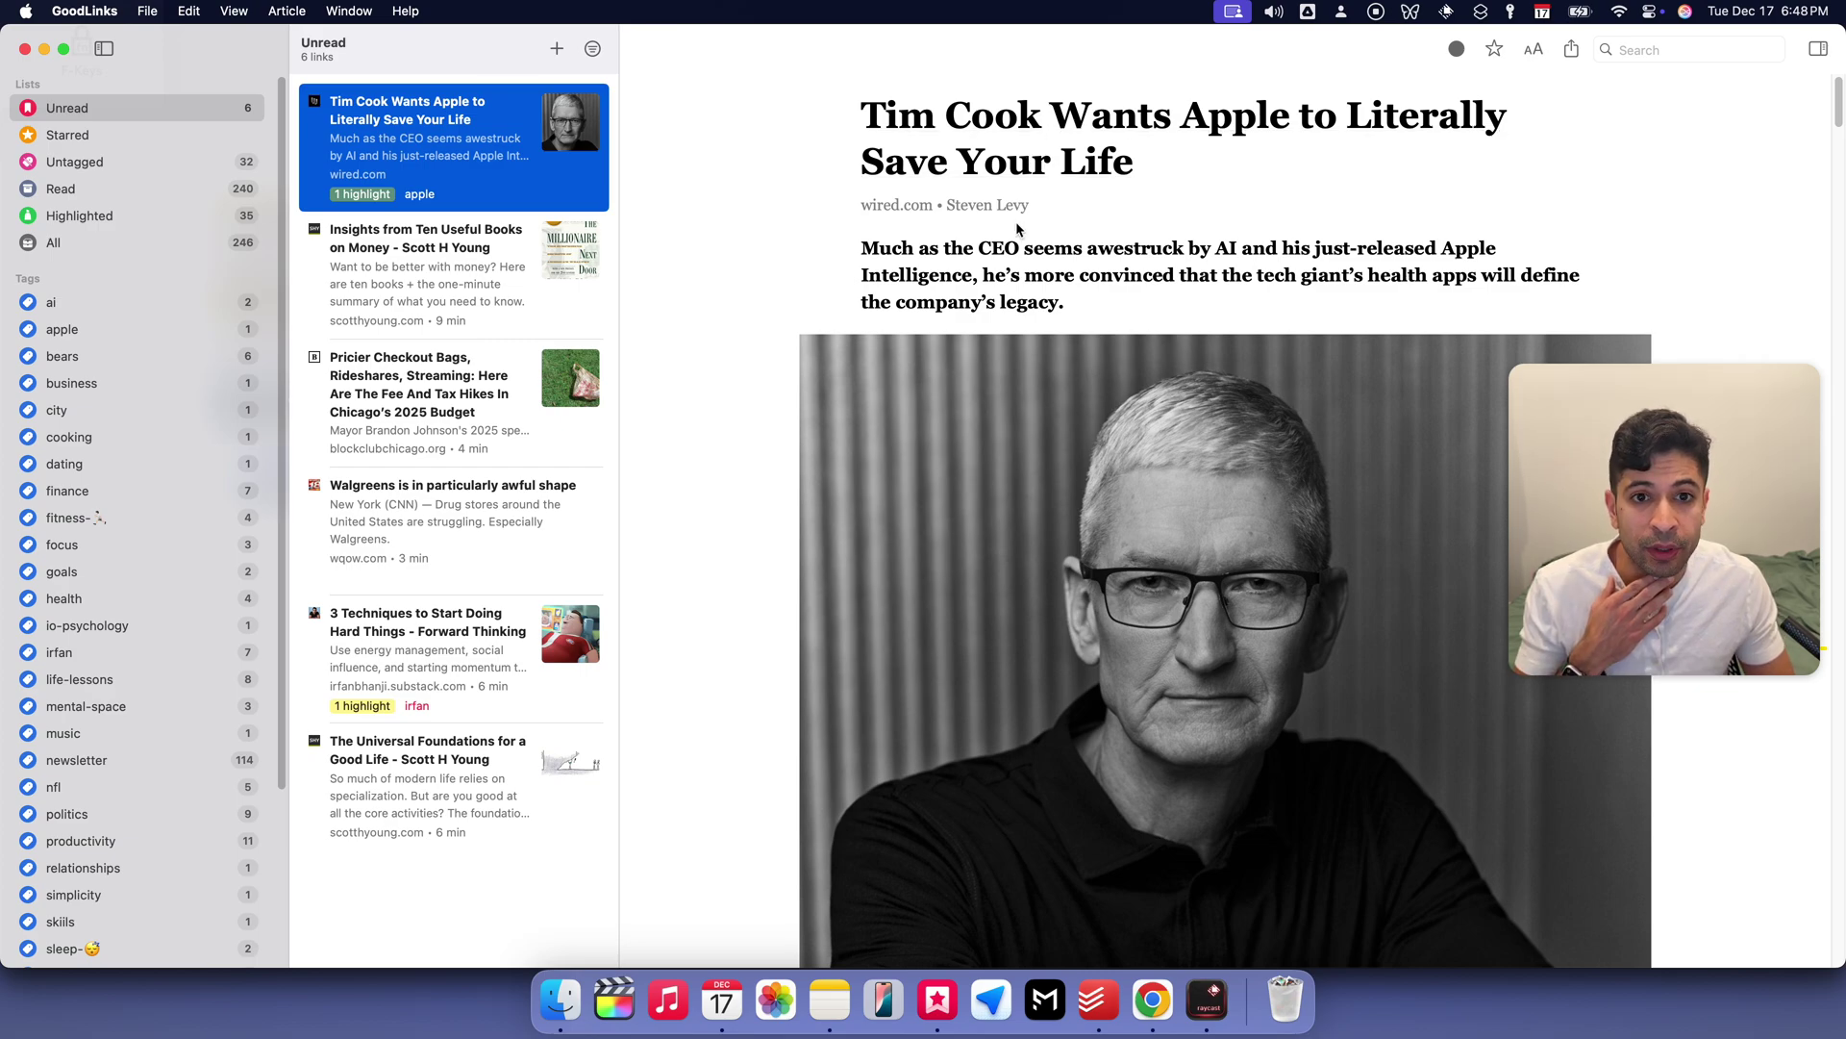
scroll(1008, 231, down, 5)
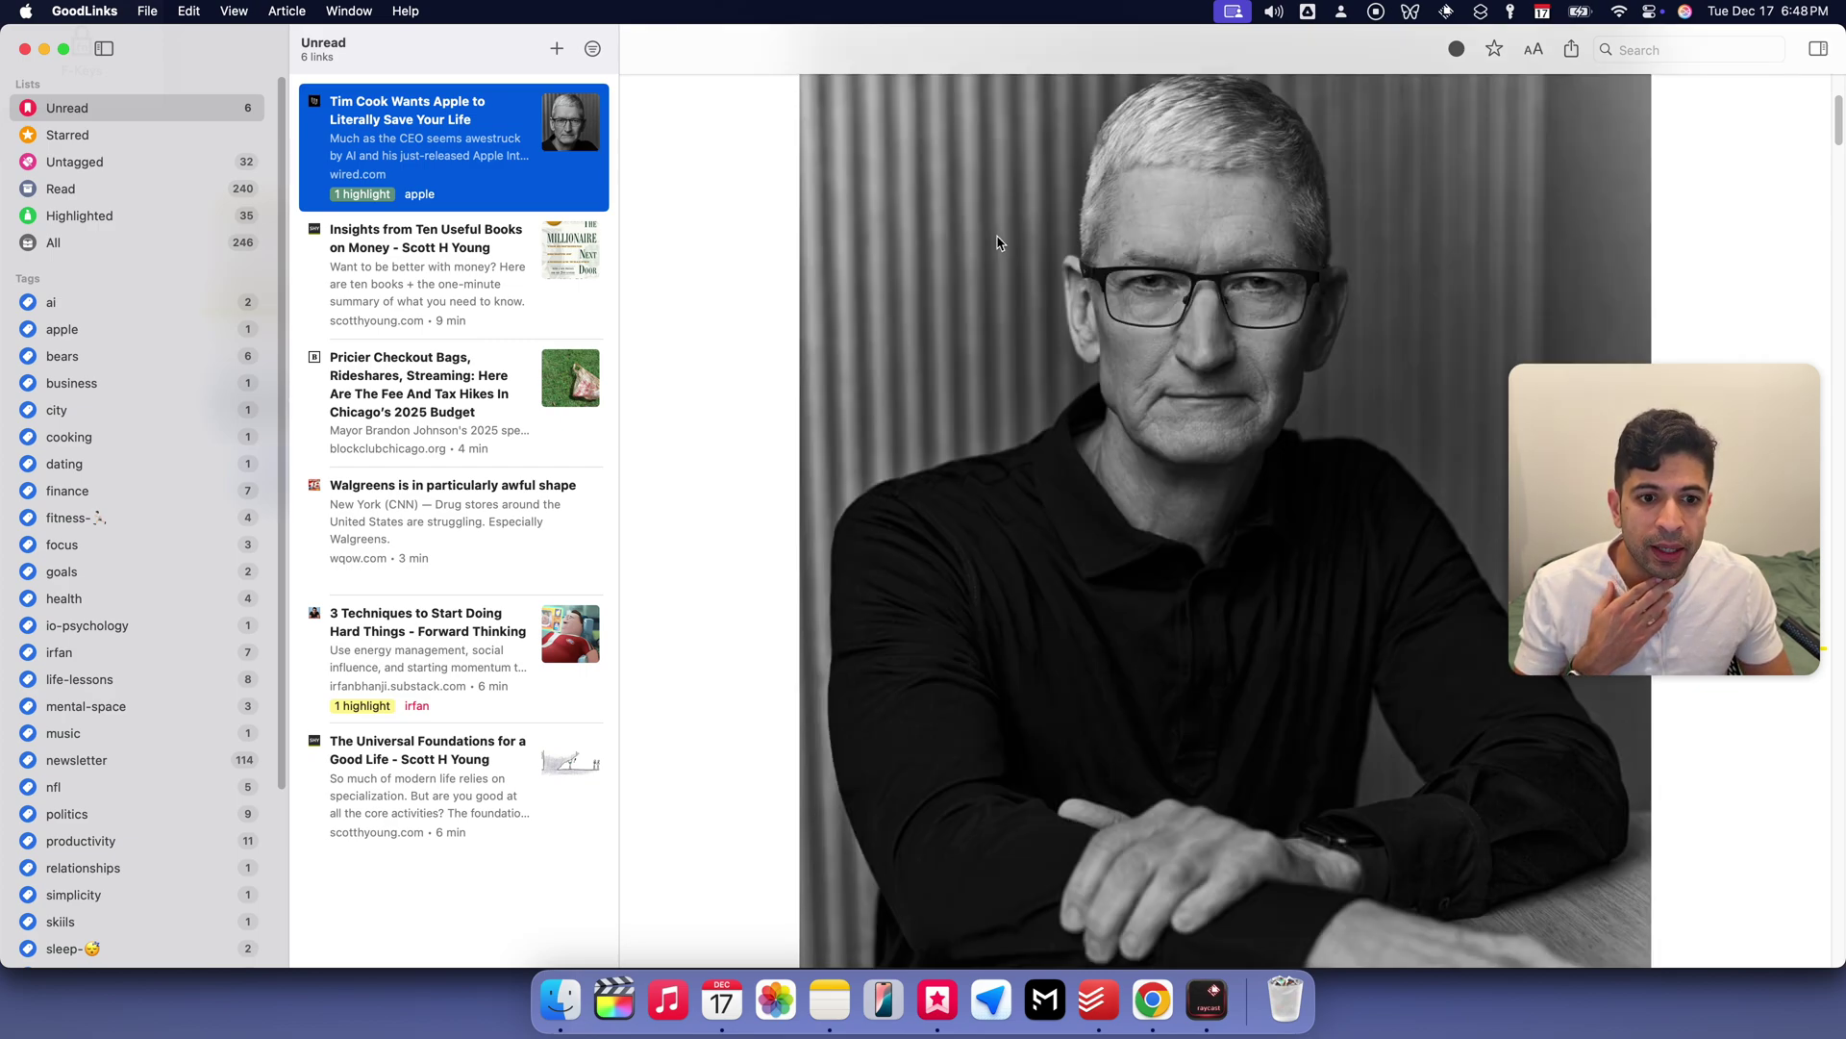
scroll(997, 242, up, 5)
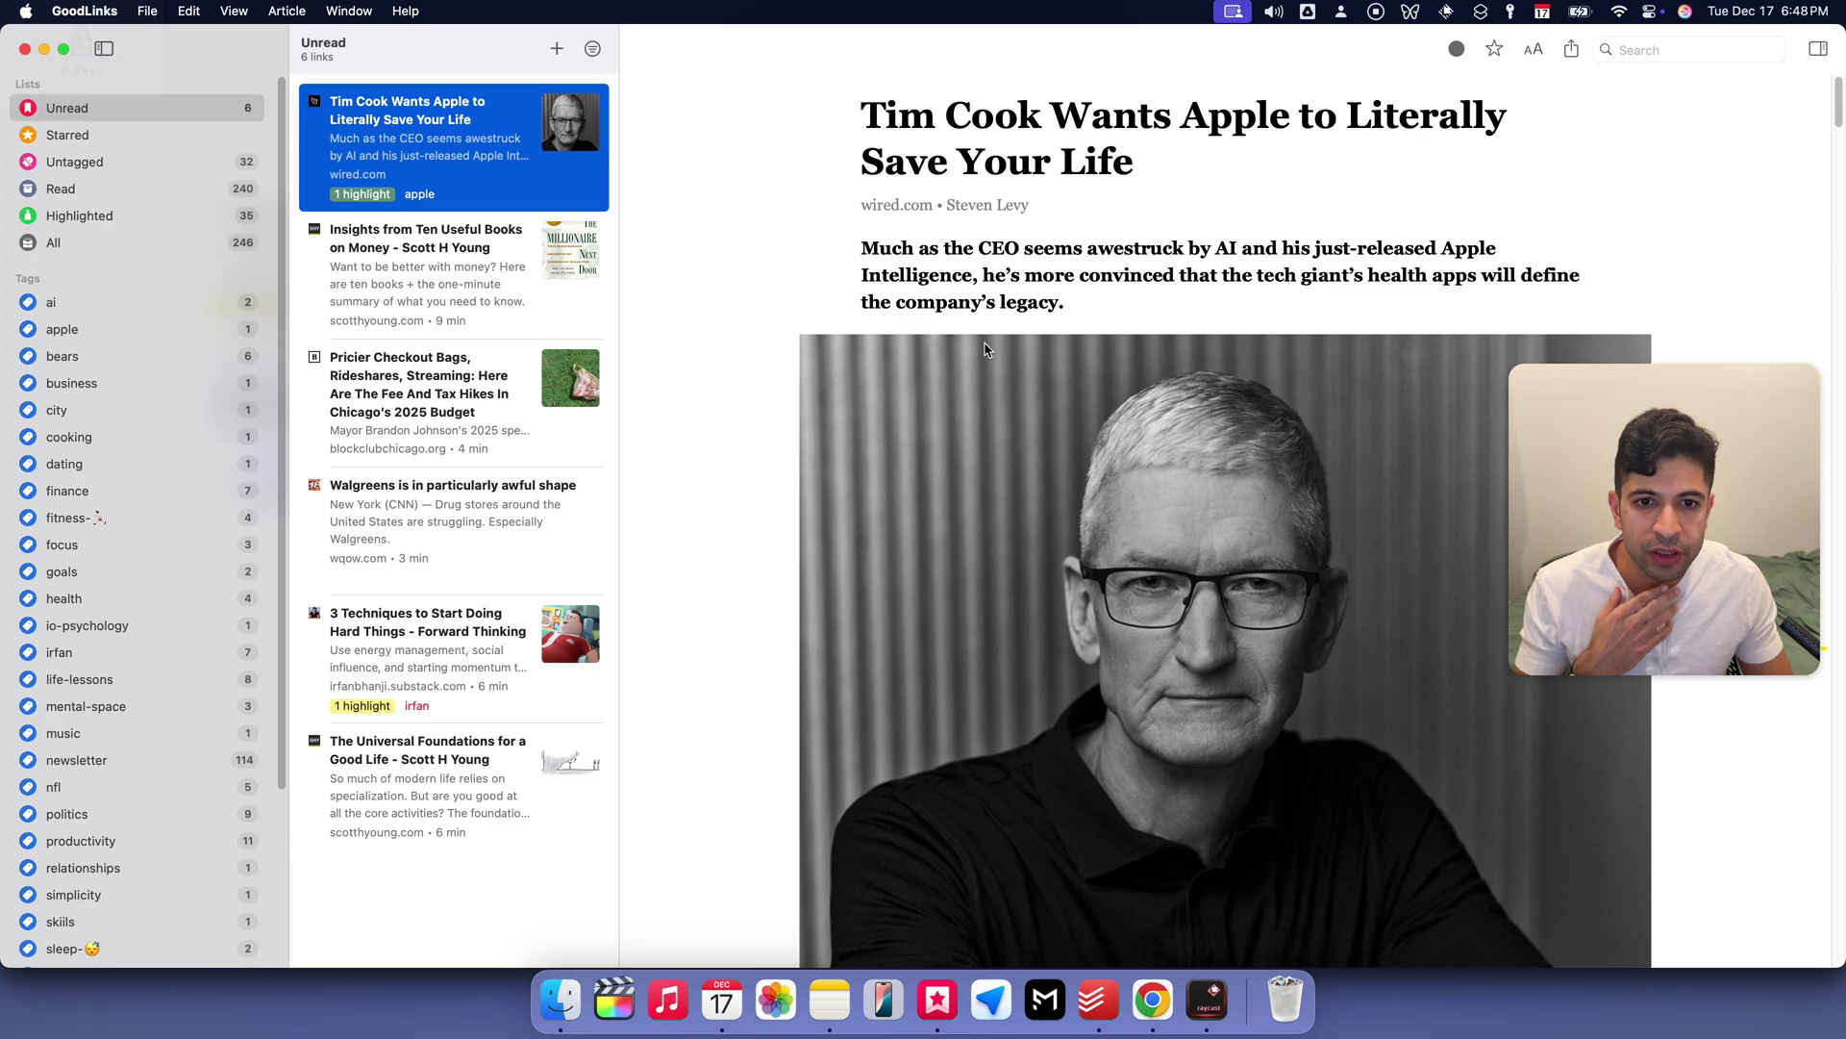
scroll(986, 346, down, 5)
scroll(986, 348, down, 8)
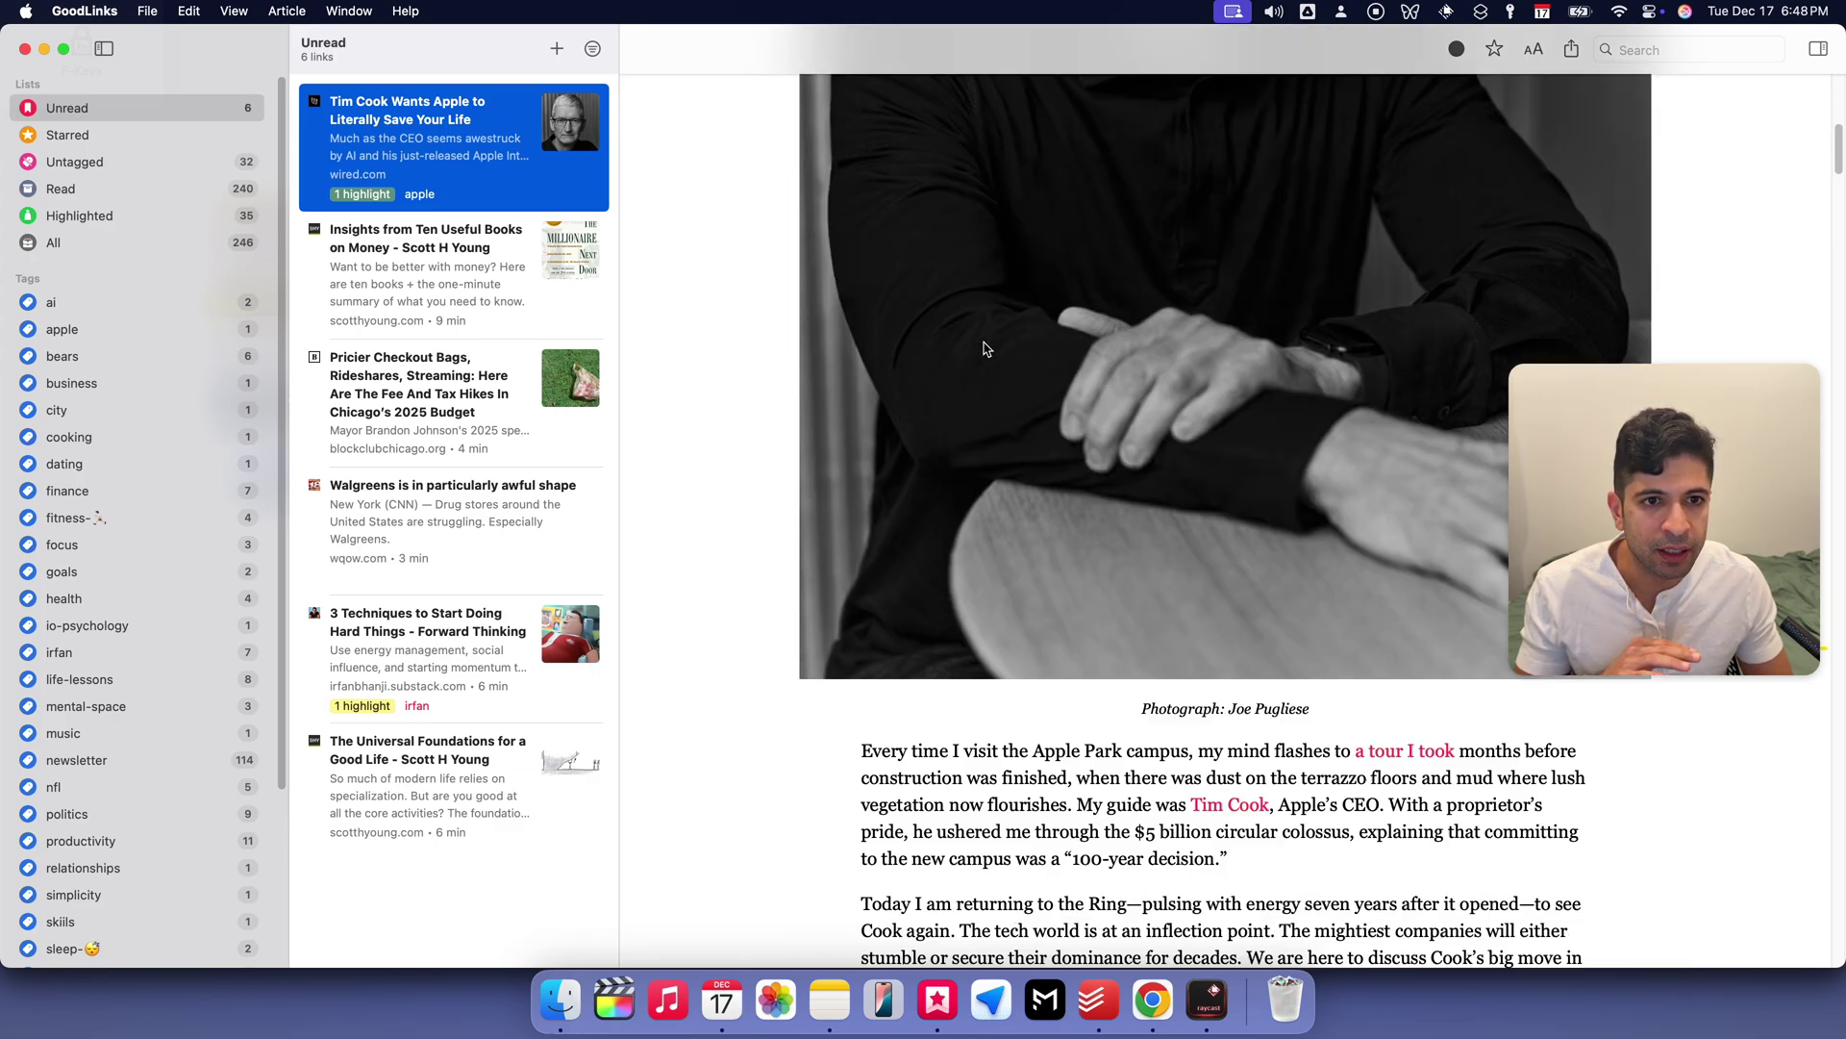
scroll(985, 347, down, 3)
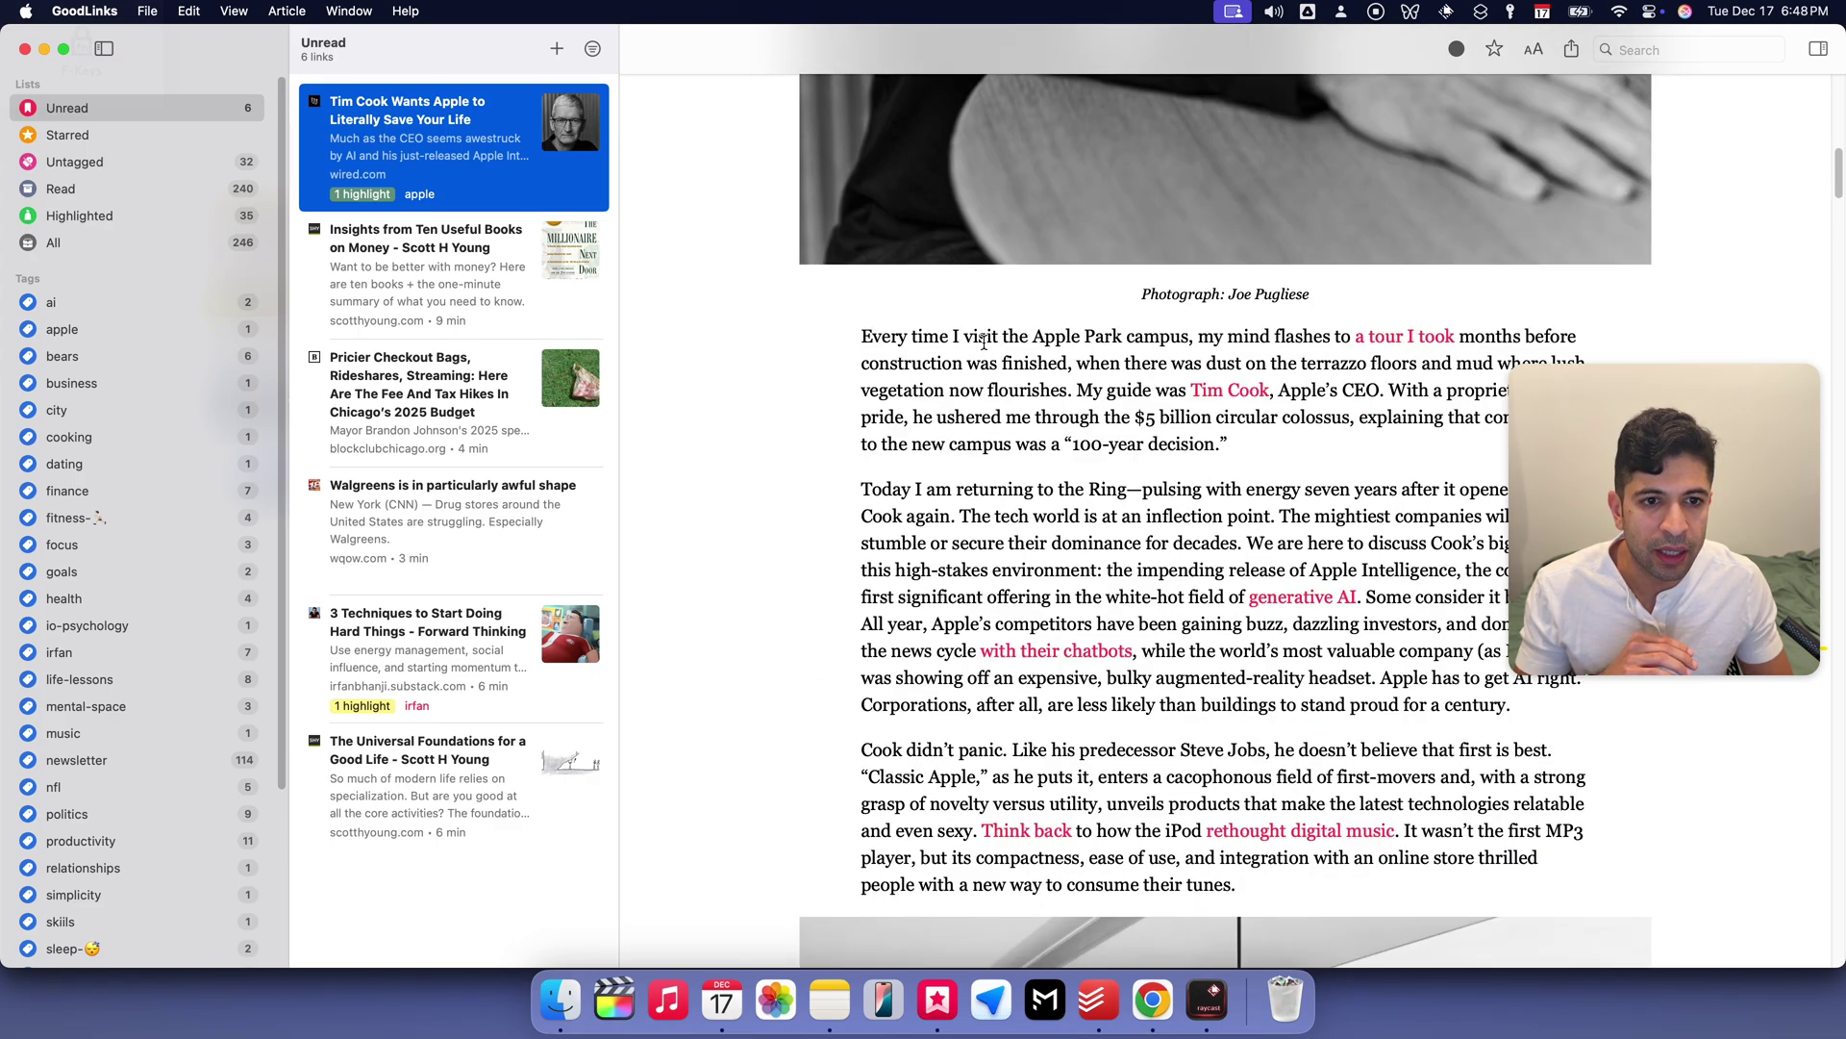
scroll(986, 347, down, 5)
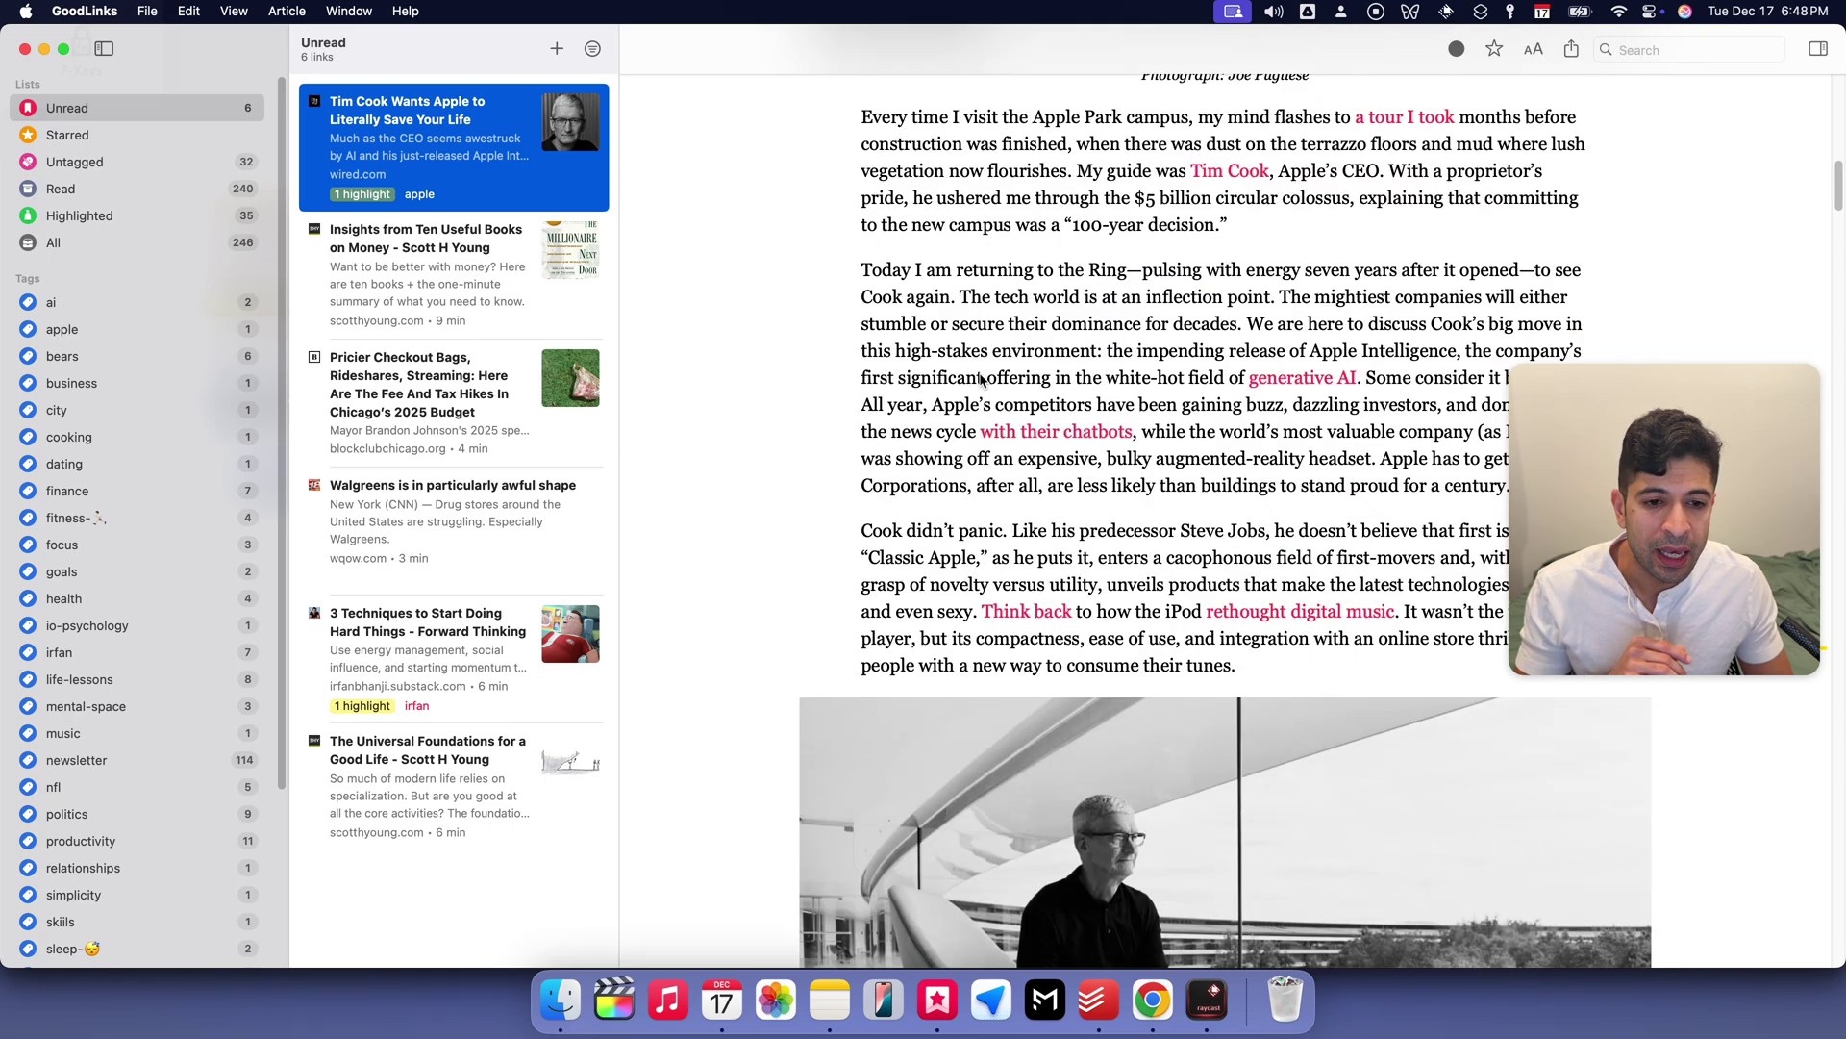
scroll(981, 380, down, 3)
drag(1665, 519, 182, 519)
Hide the sidebar and highlight the paragraph 'The ultimate assessments, of course, will come from users' in yellow
click(104, 52)
scroll(765, 265, down, 1)
scroll(765, 264, down, 20)
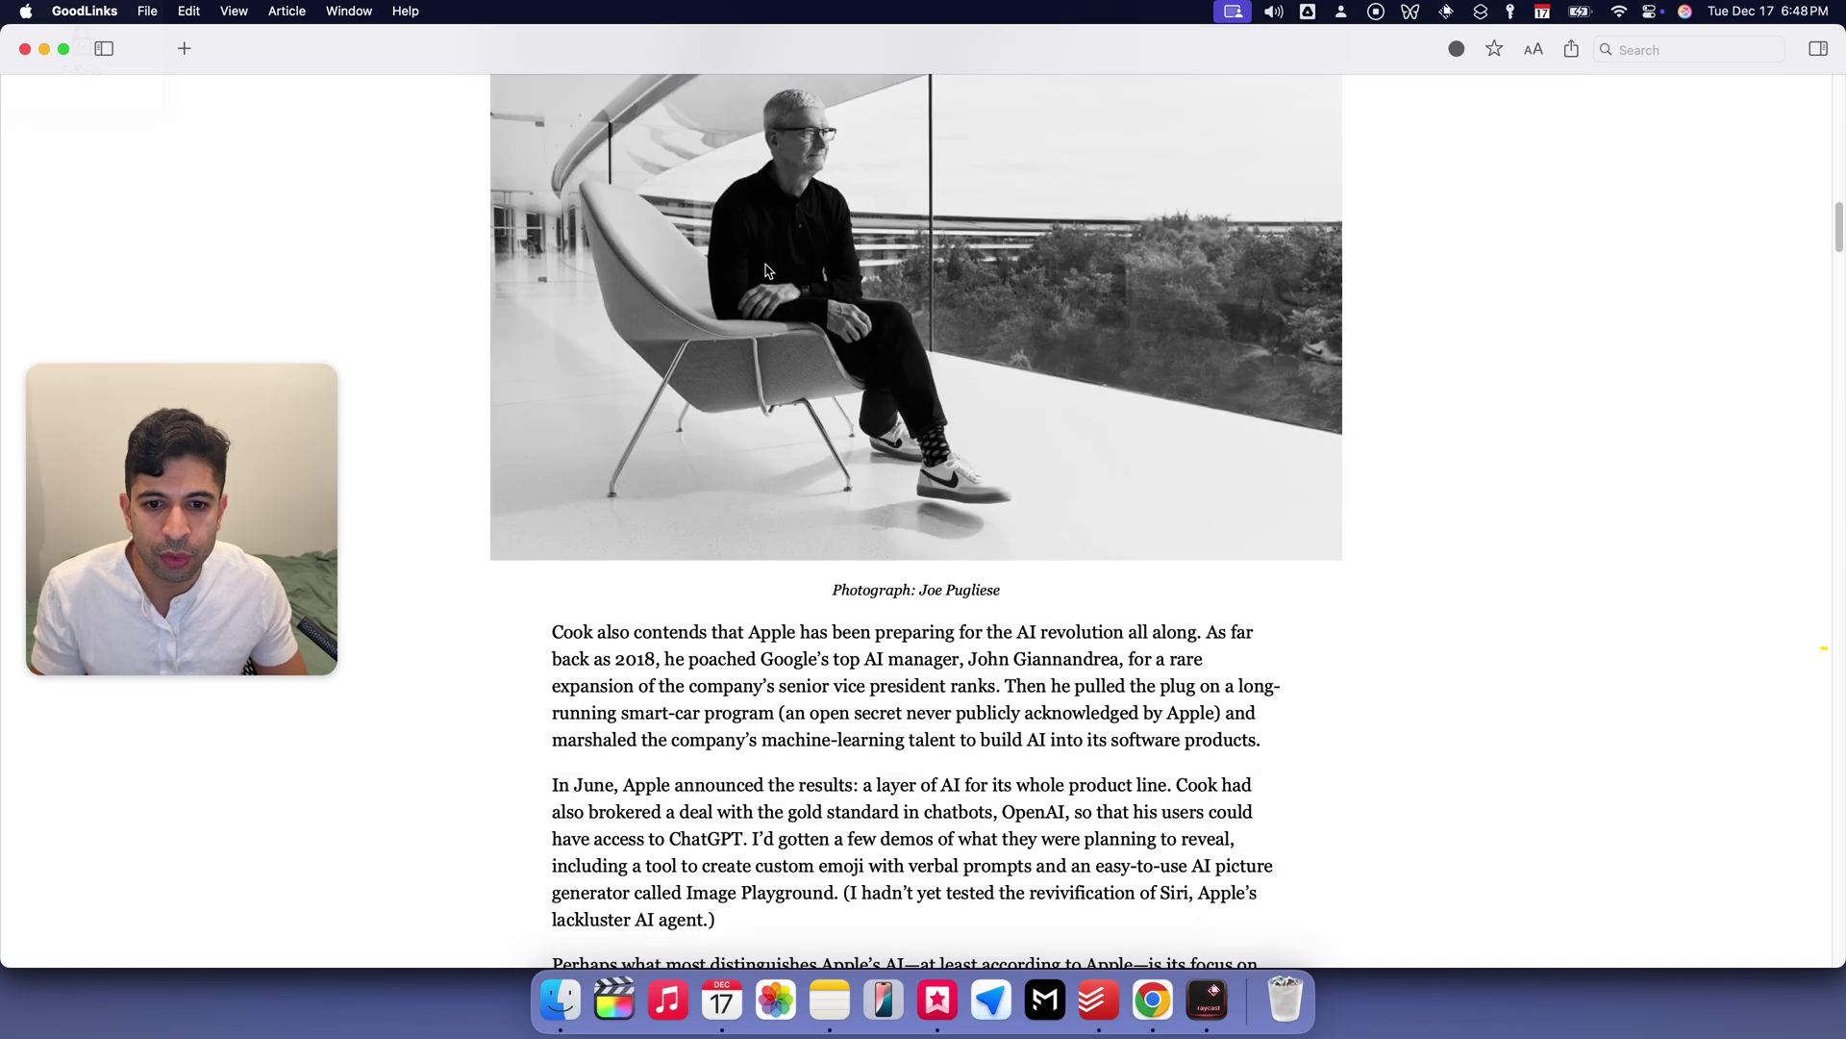
scroll(758, 333, down, 2)
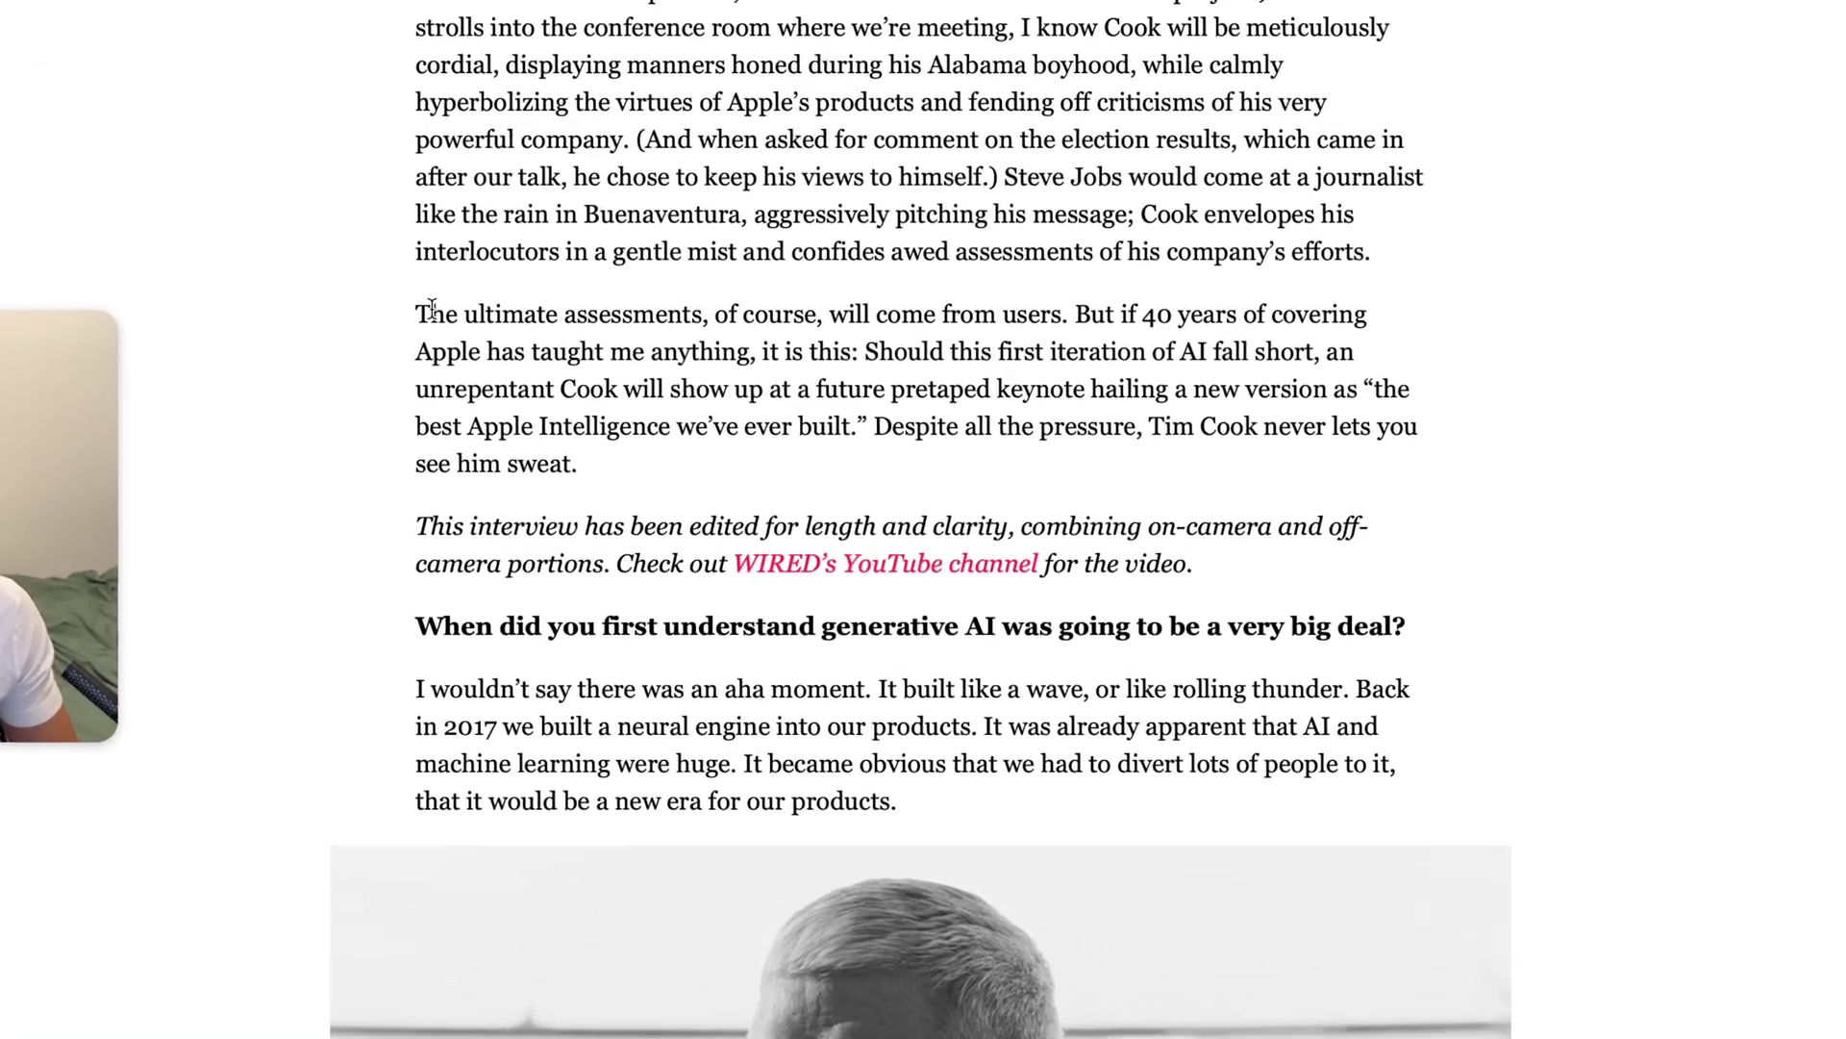
drag(430, 309, 592, 464)
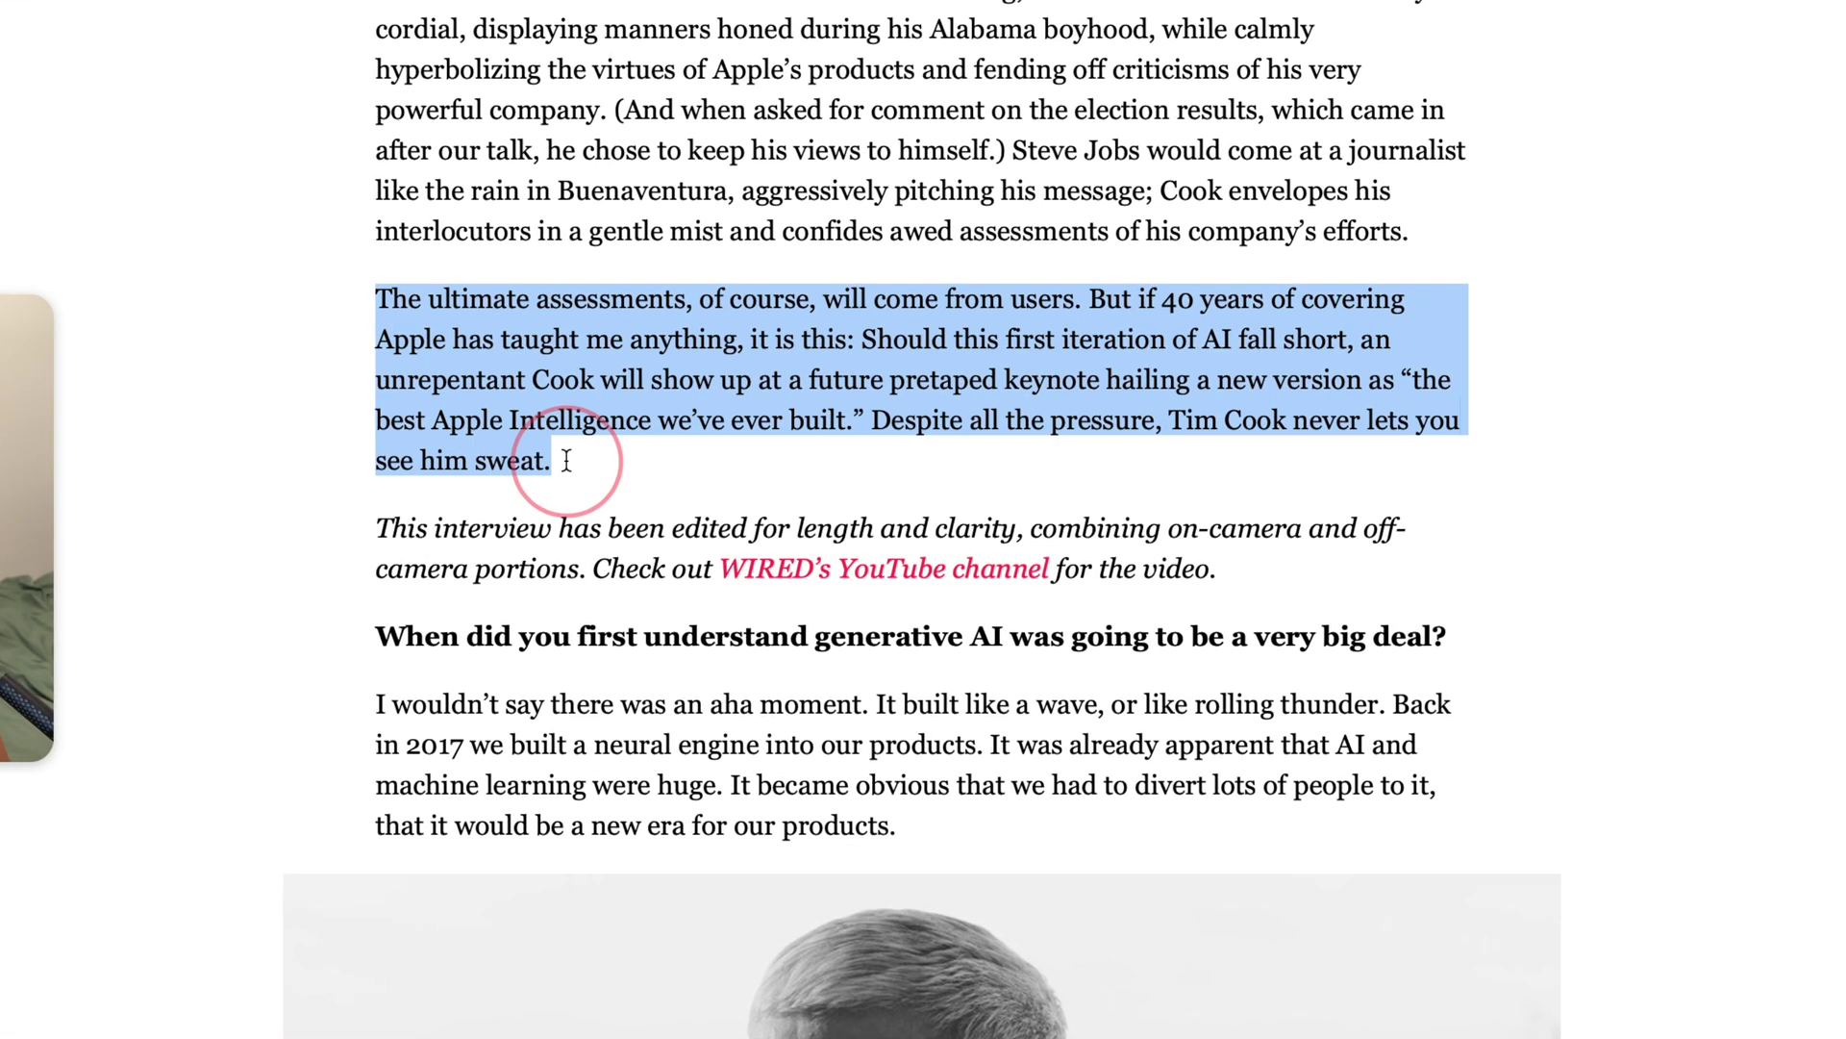
right_click(549, 341)
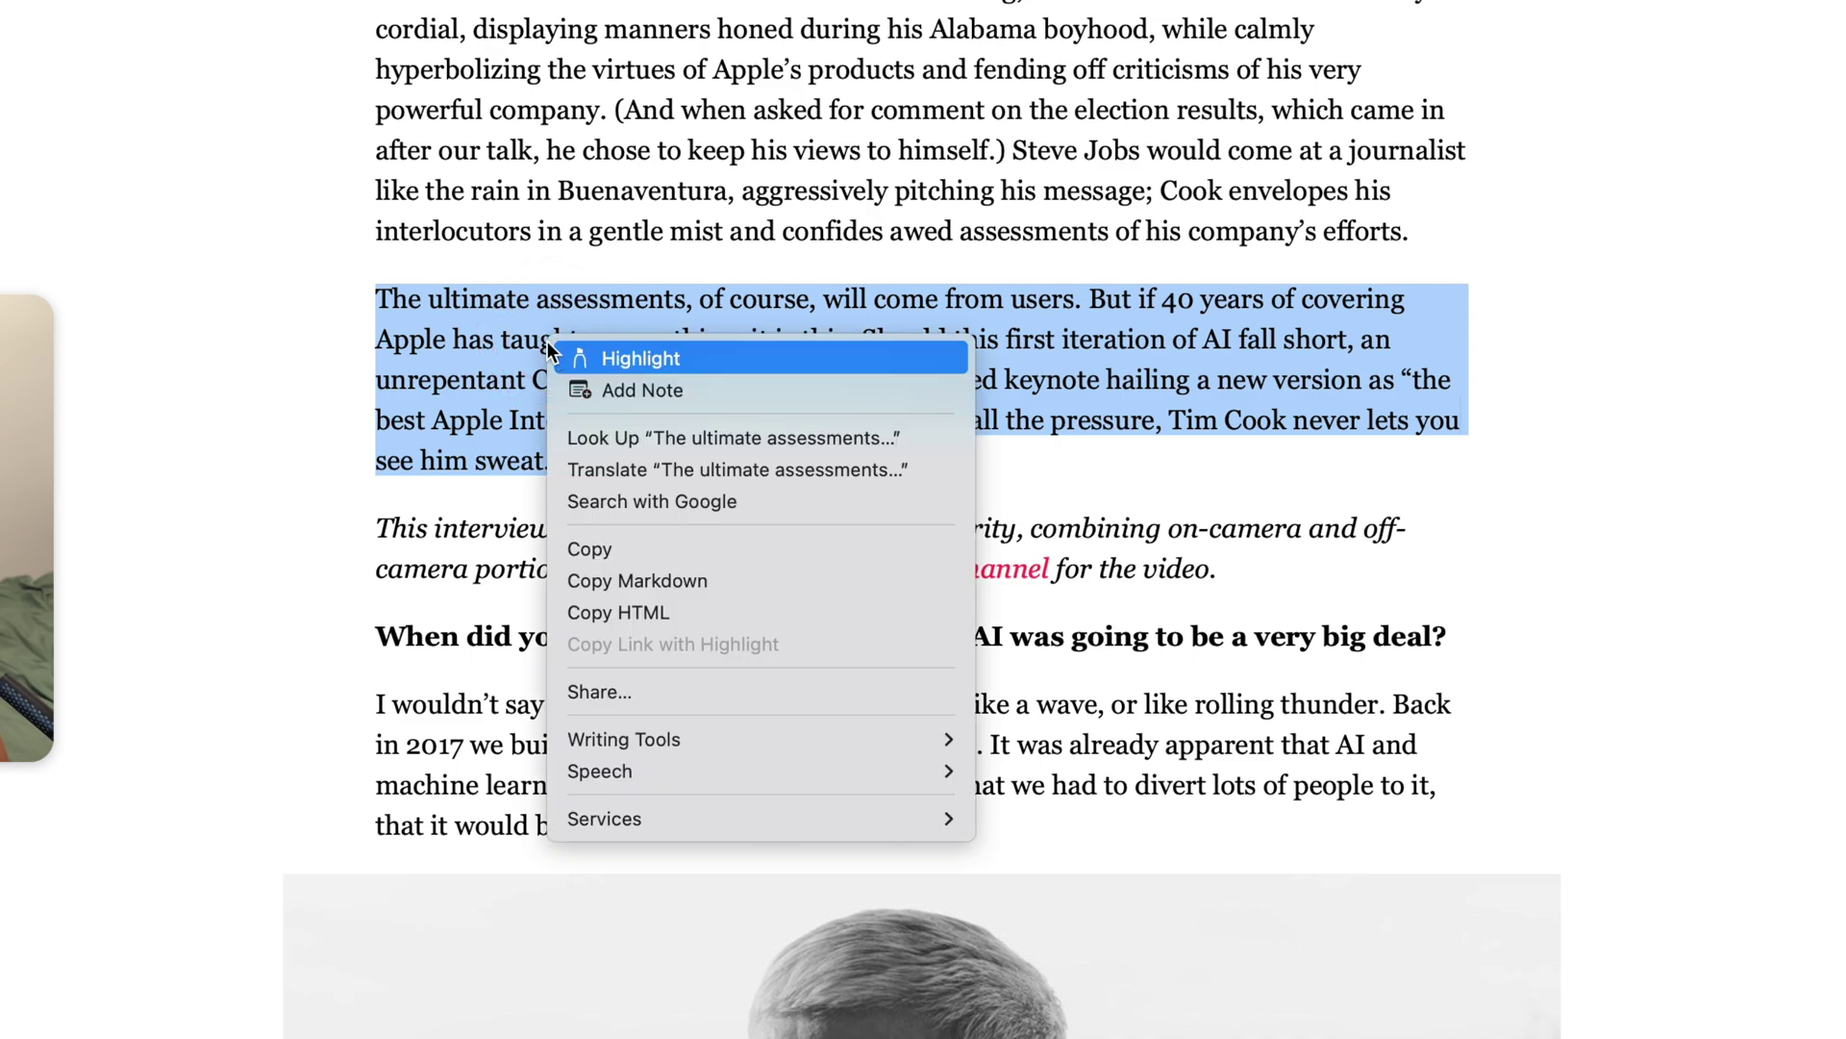
click(638, 356)
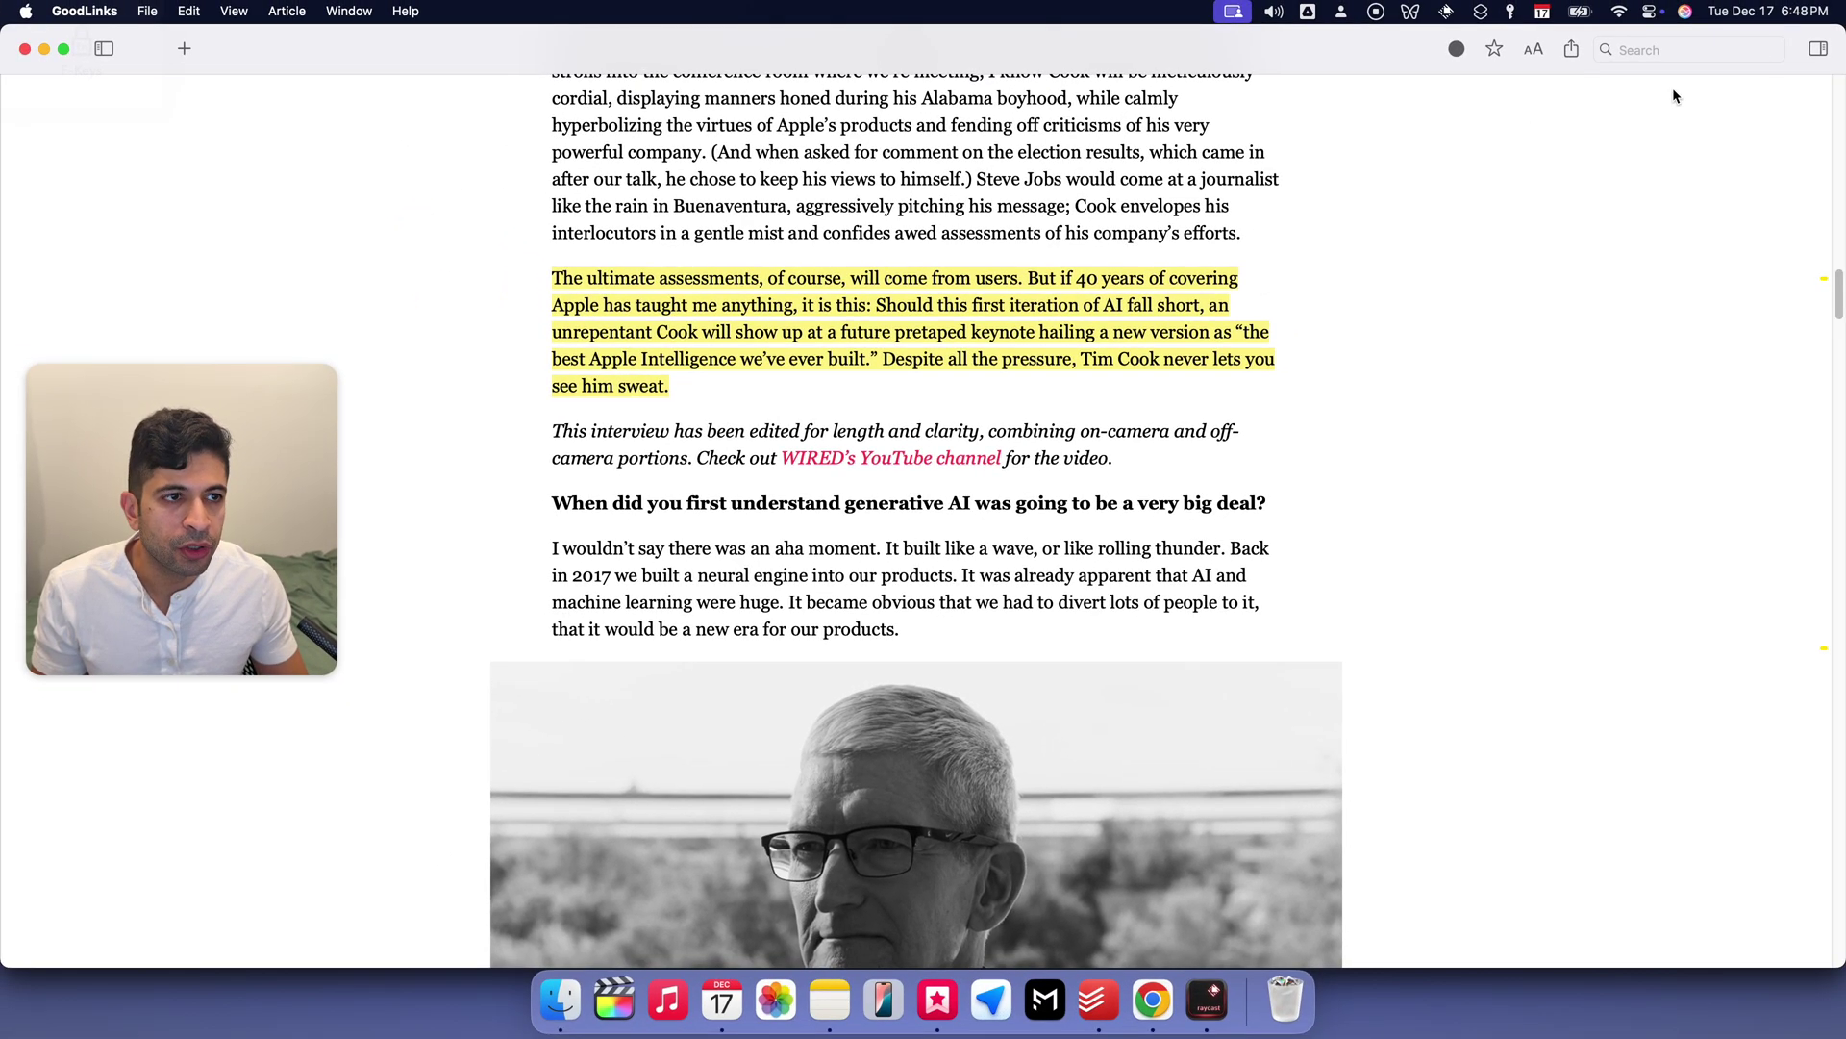
click(1815, 51)
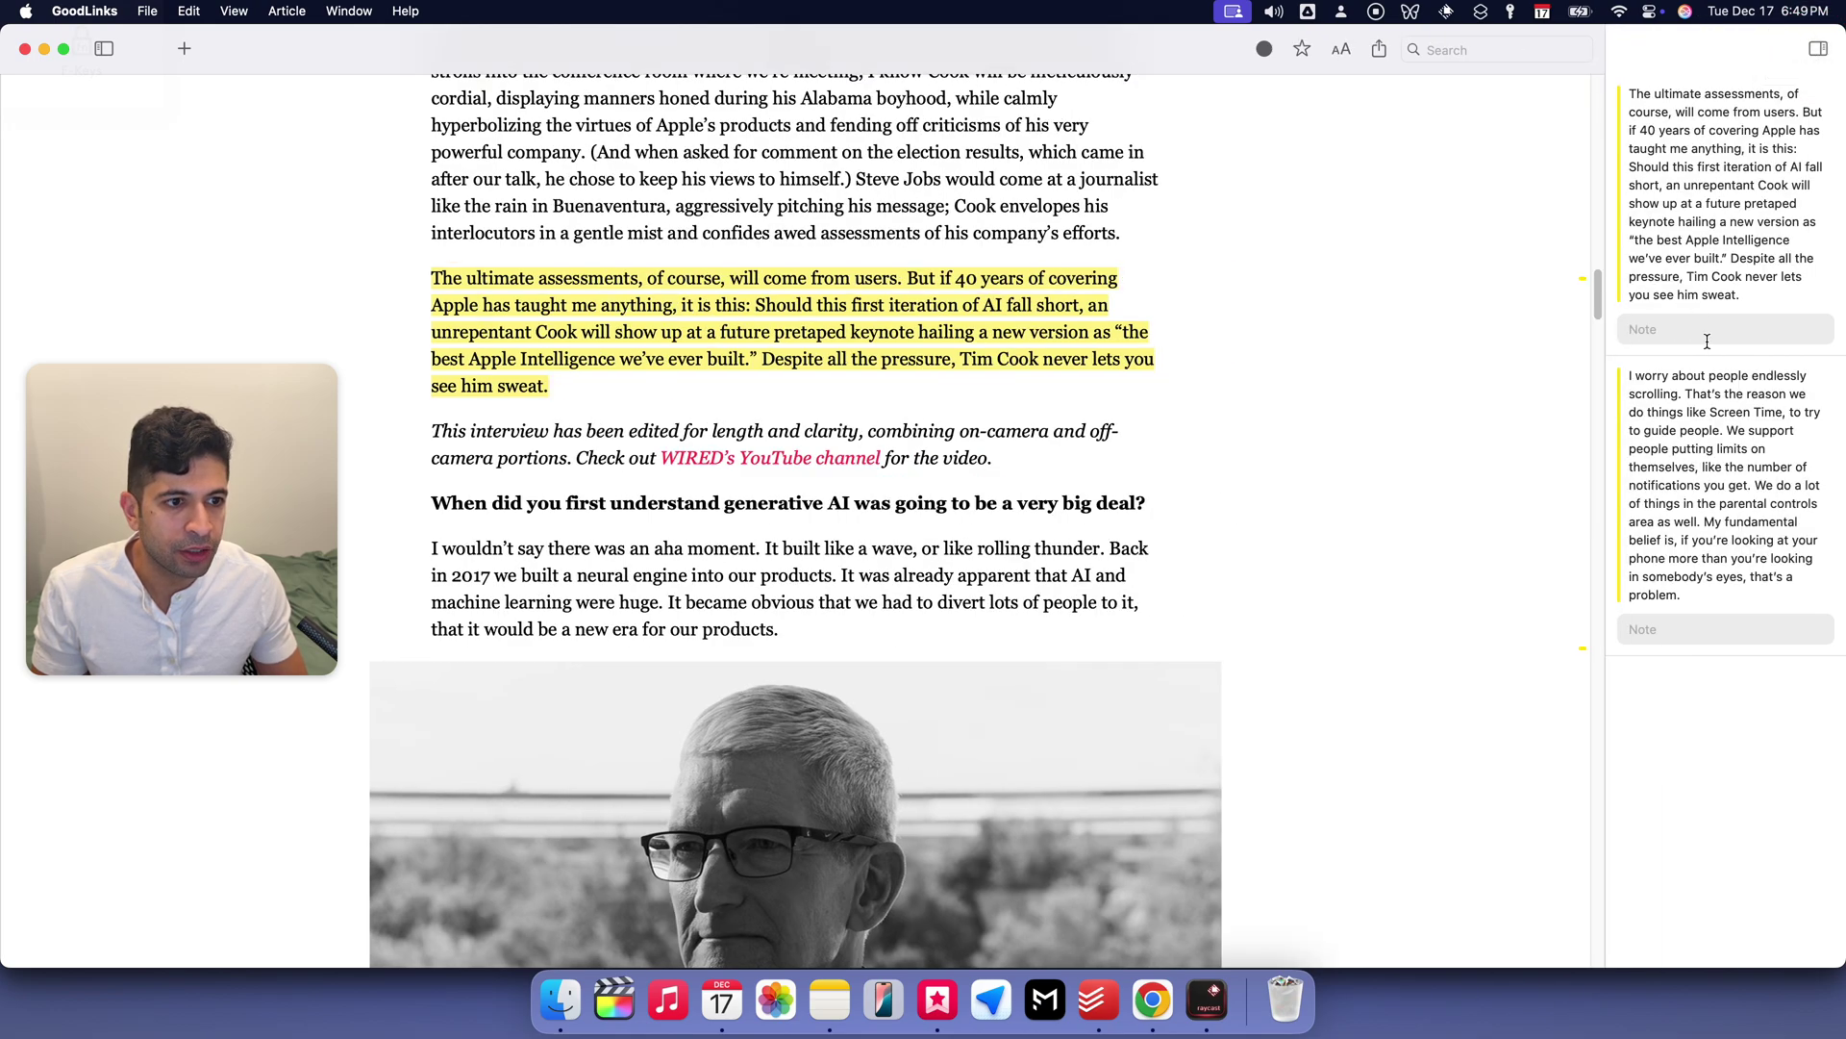
click(1704, 429)
click(1685, 204)
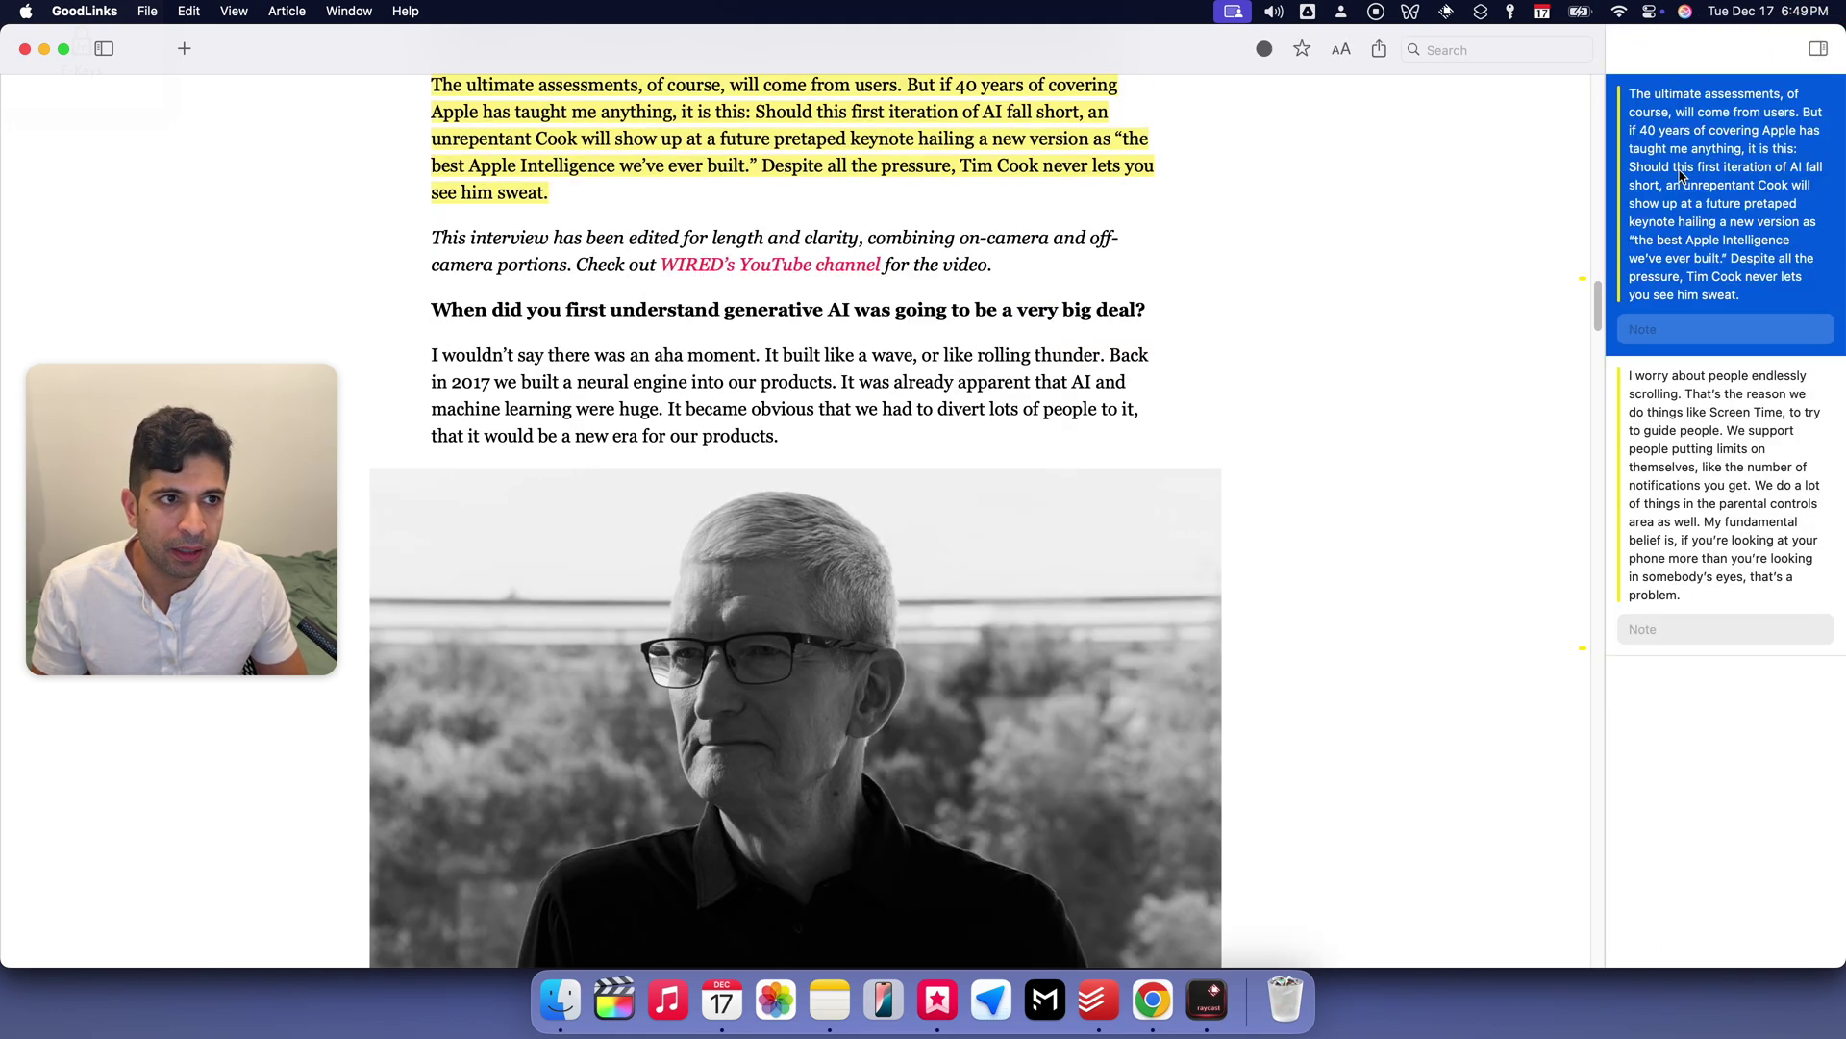
click(1818, 51)
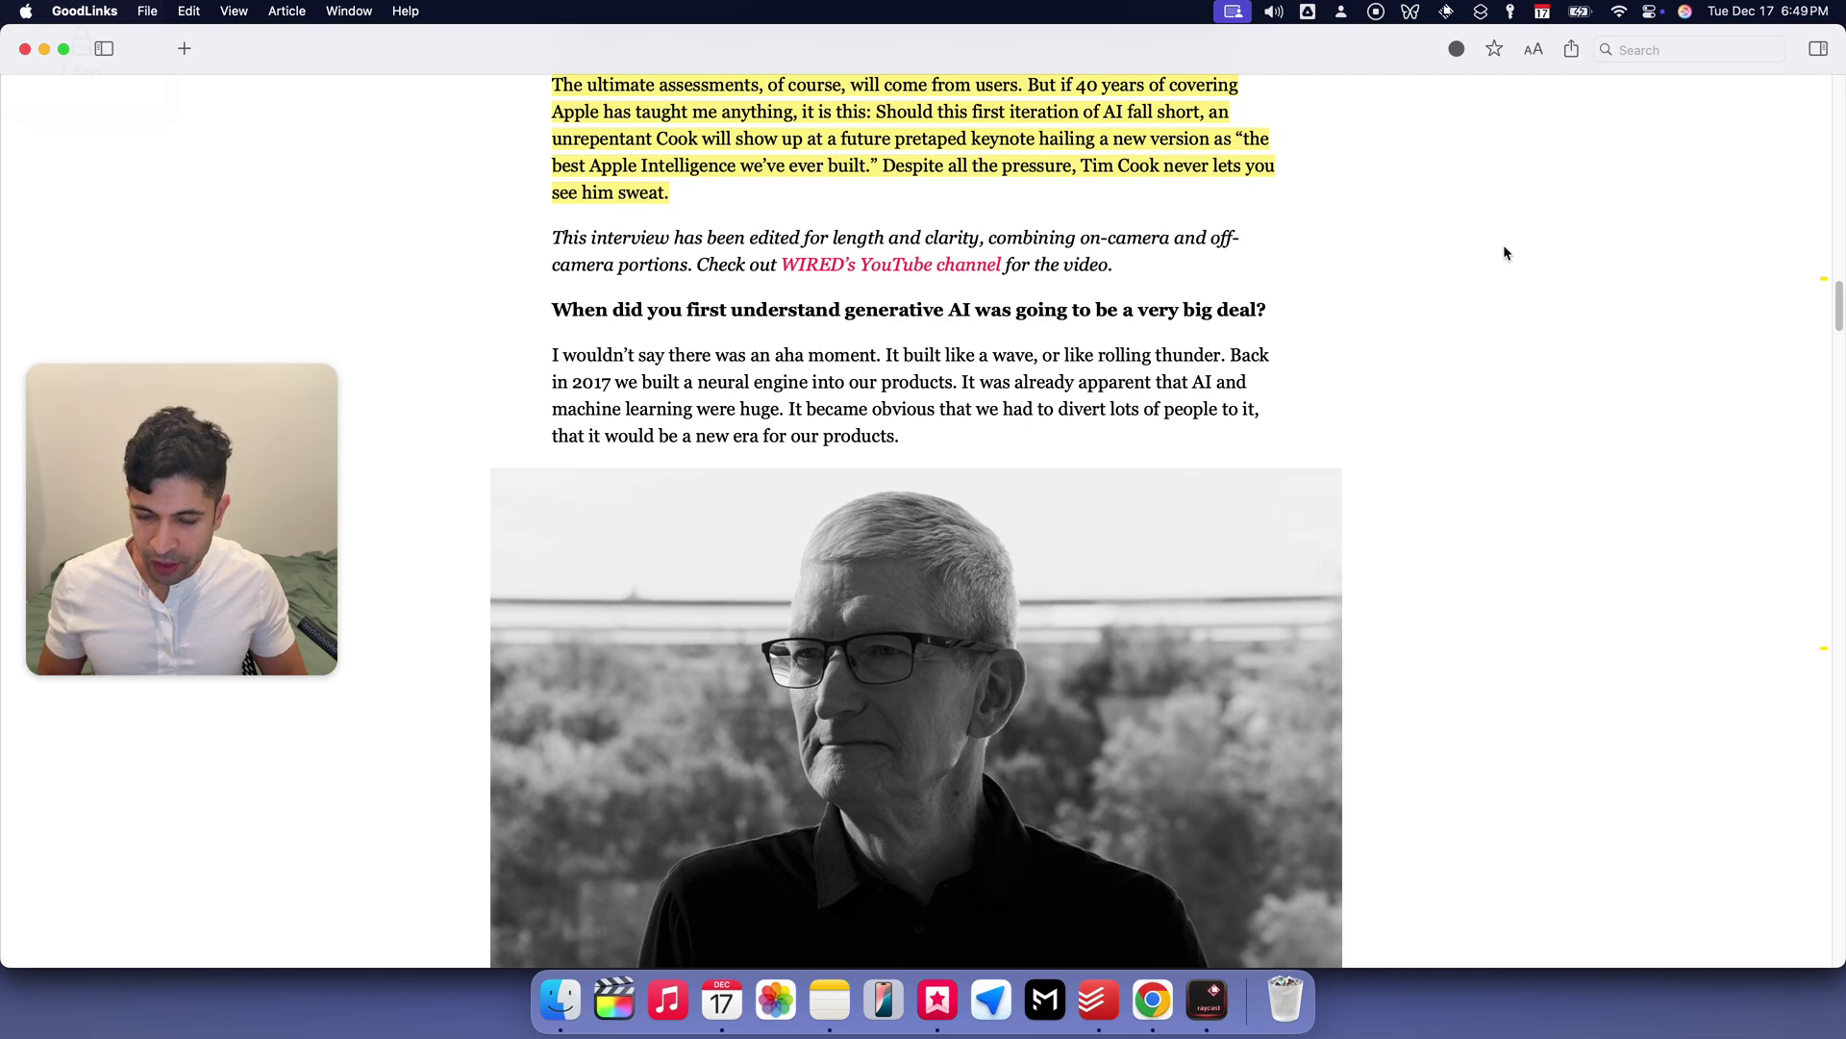
Open the Tim Cook article's Edit Link details with Cmd+E
key(super+e)
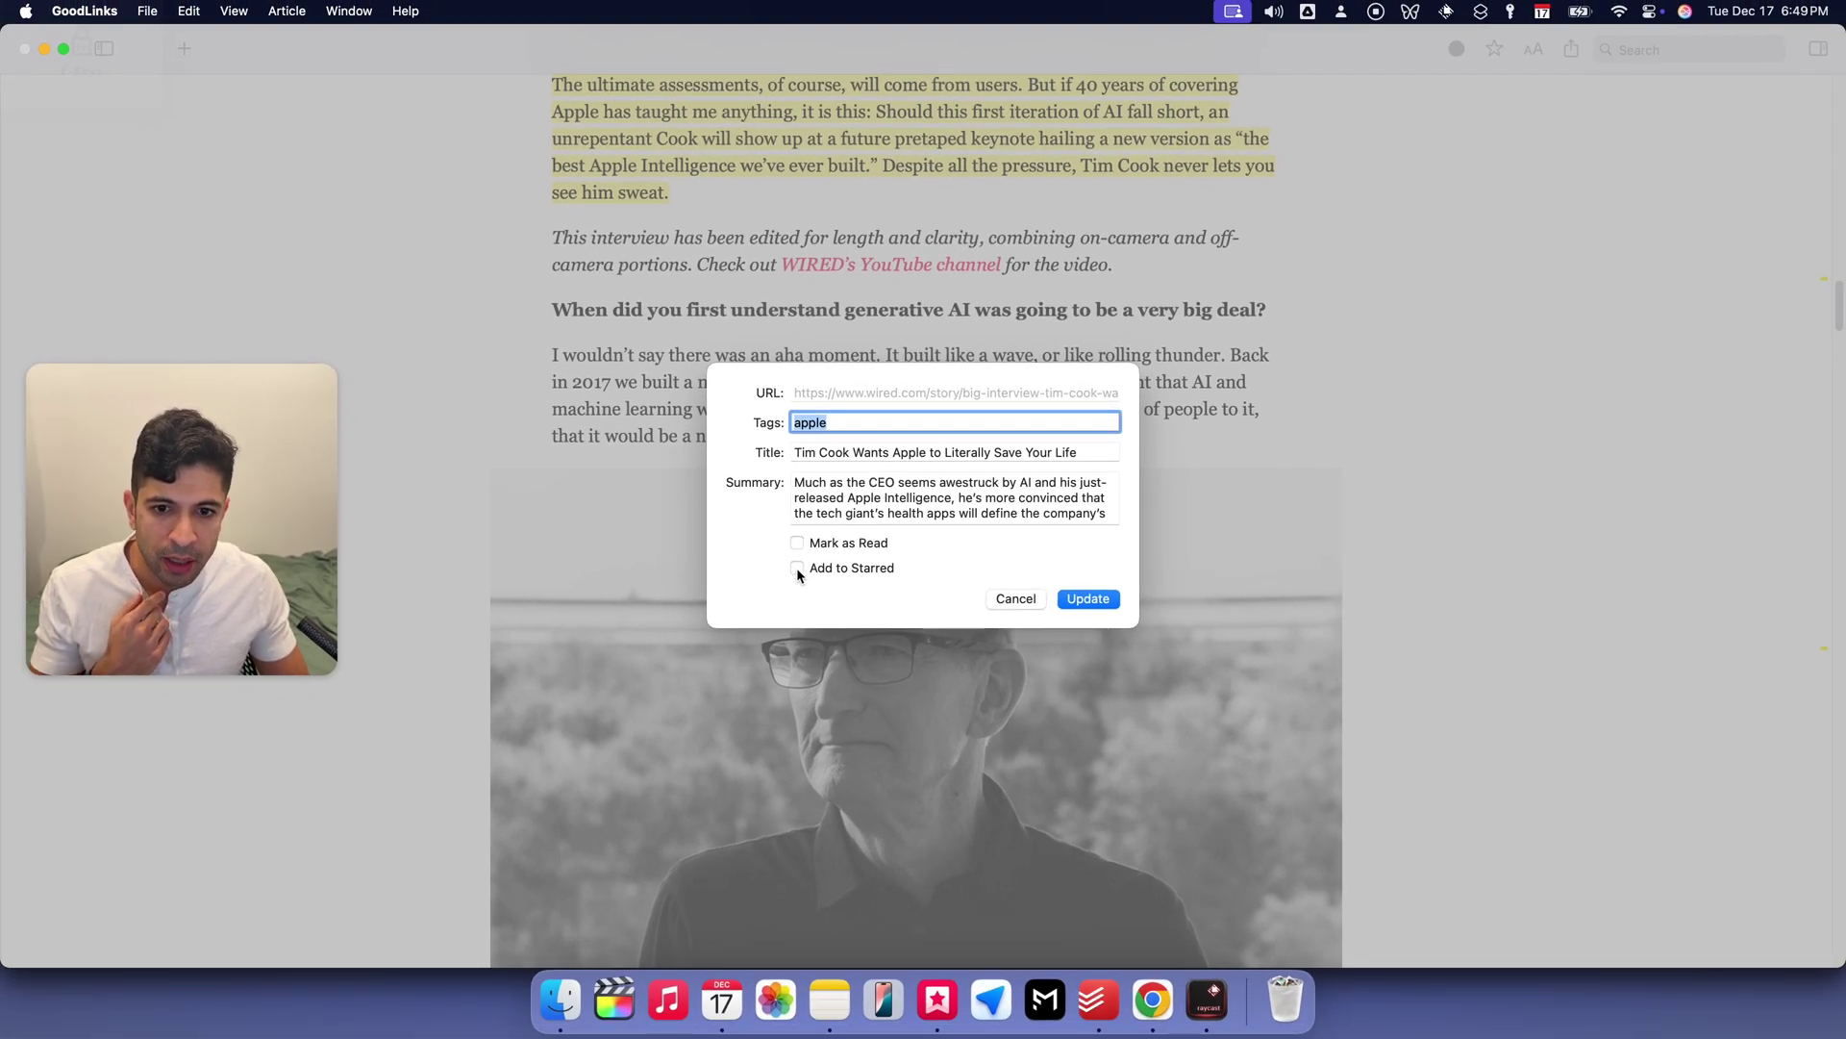
Cancel the edit details, view the finance tag and Highlighted list, then show the apple tag
click(1010, 598)
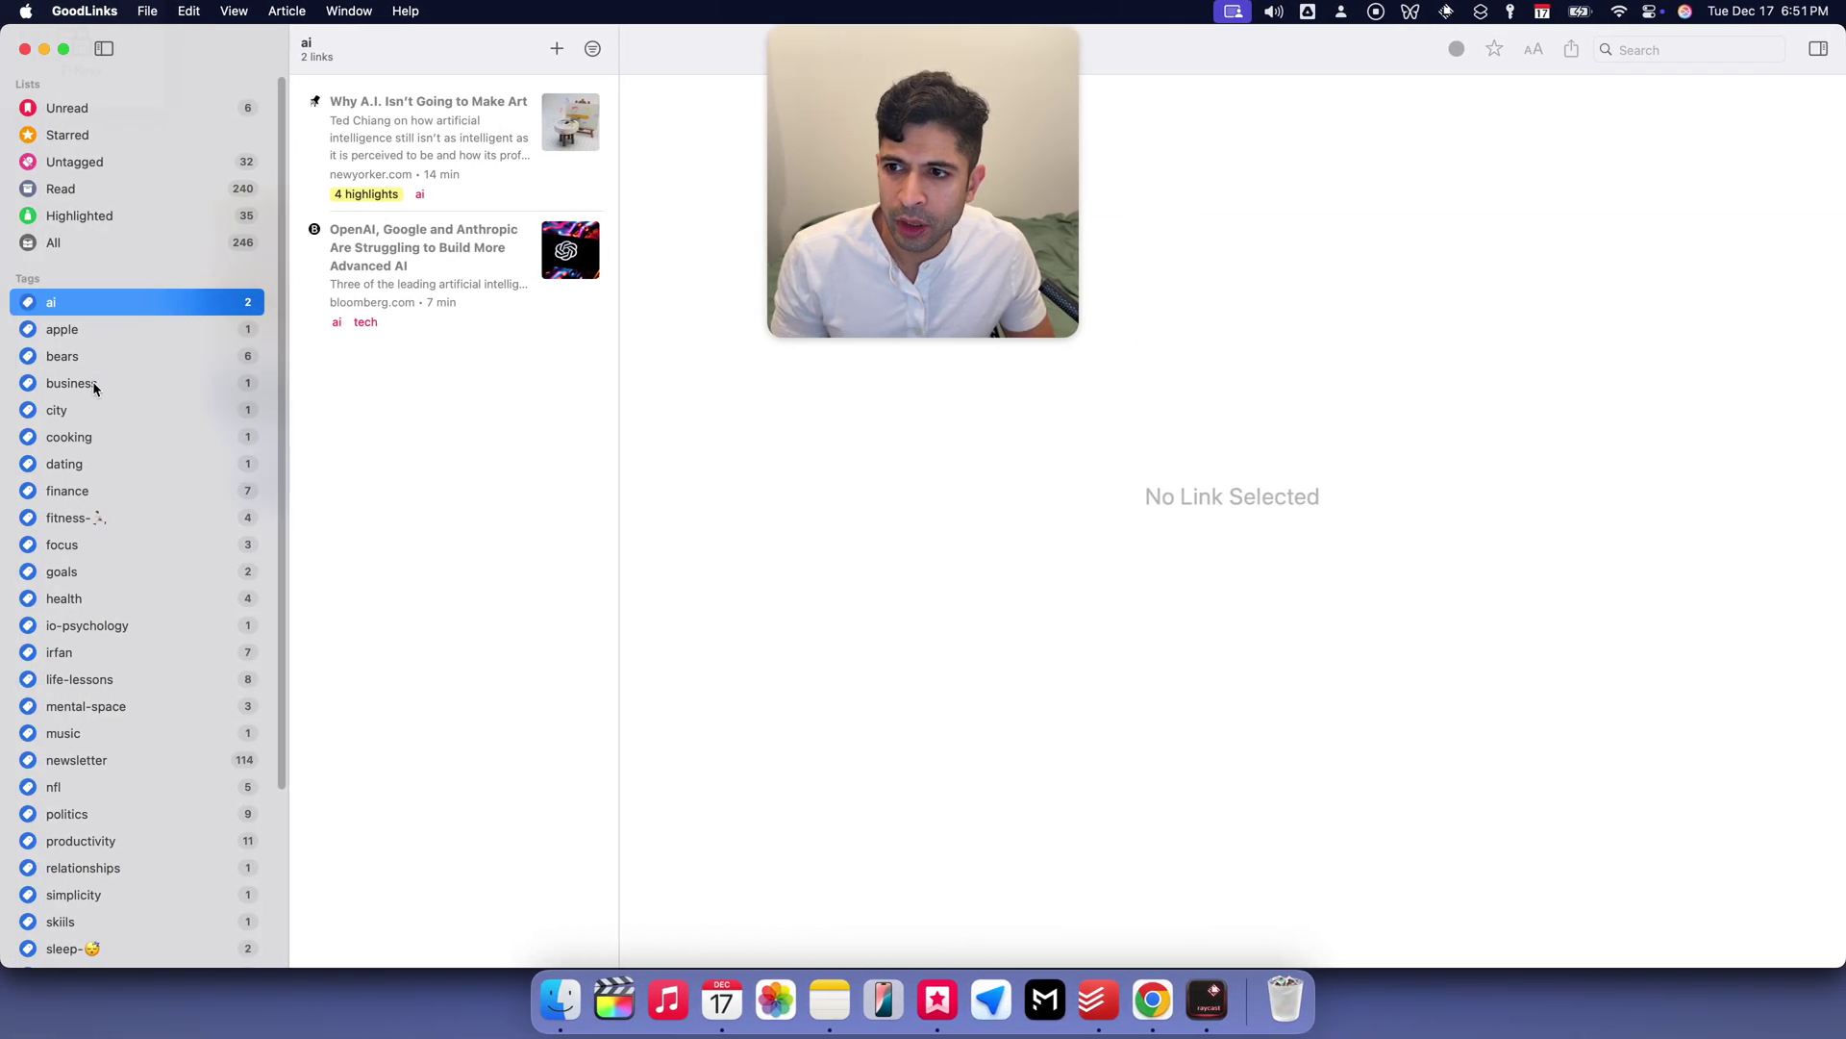
scroll(94, 388, down, 2)
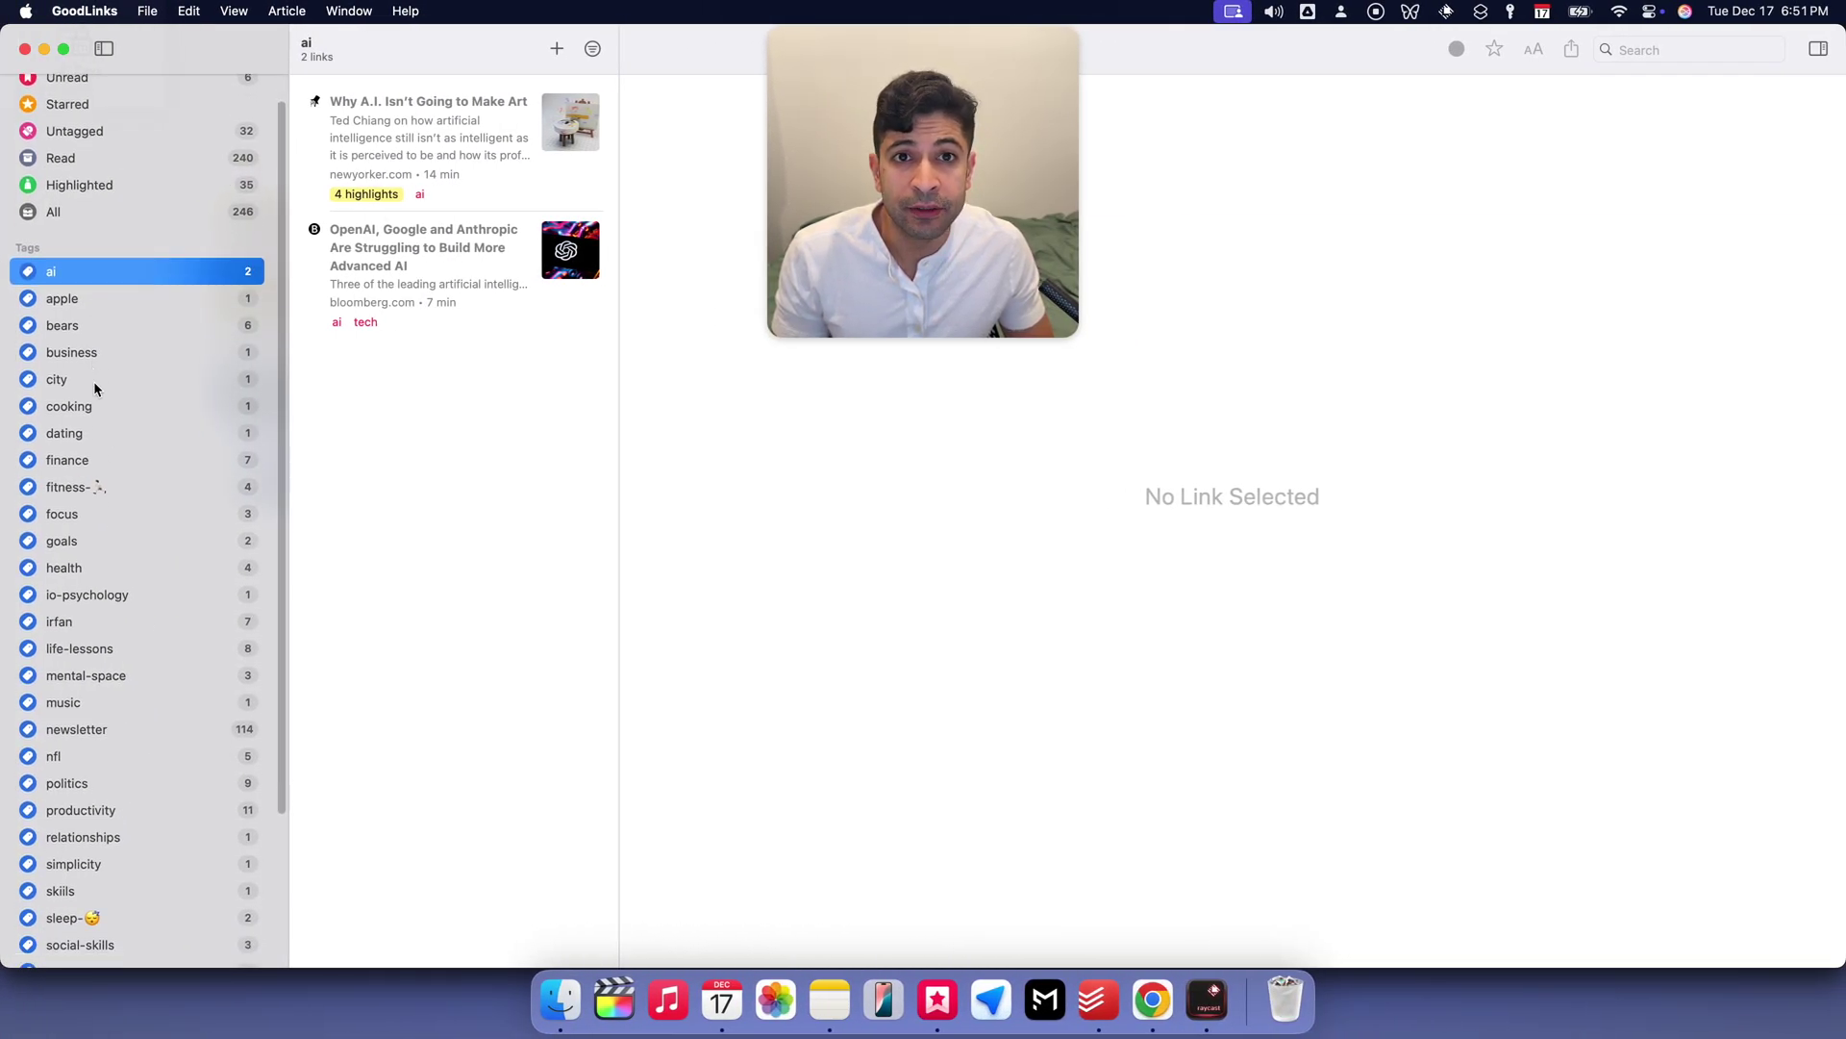
scroll(94, 384, down, 4)
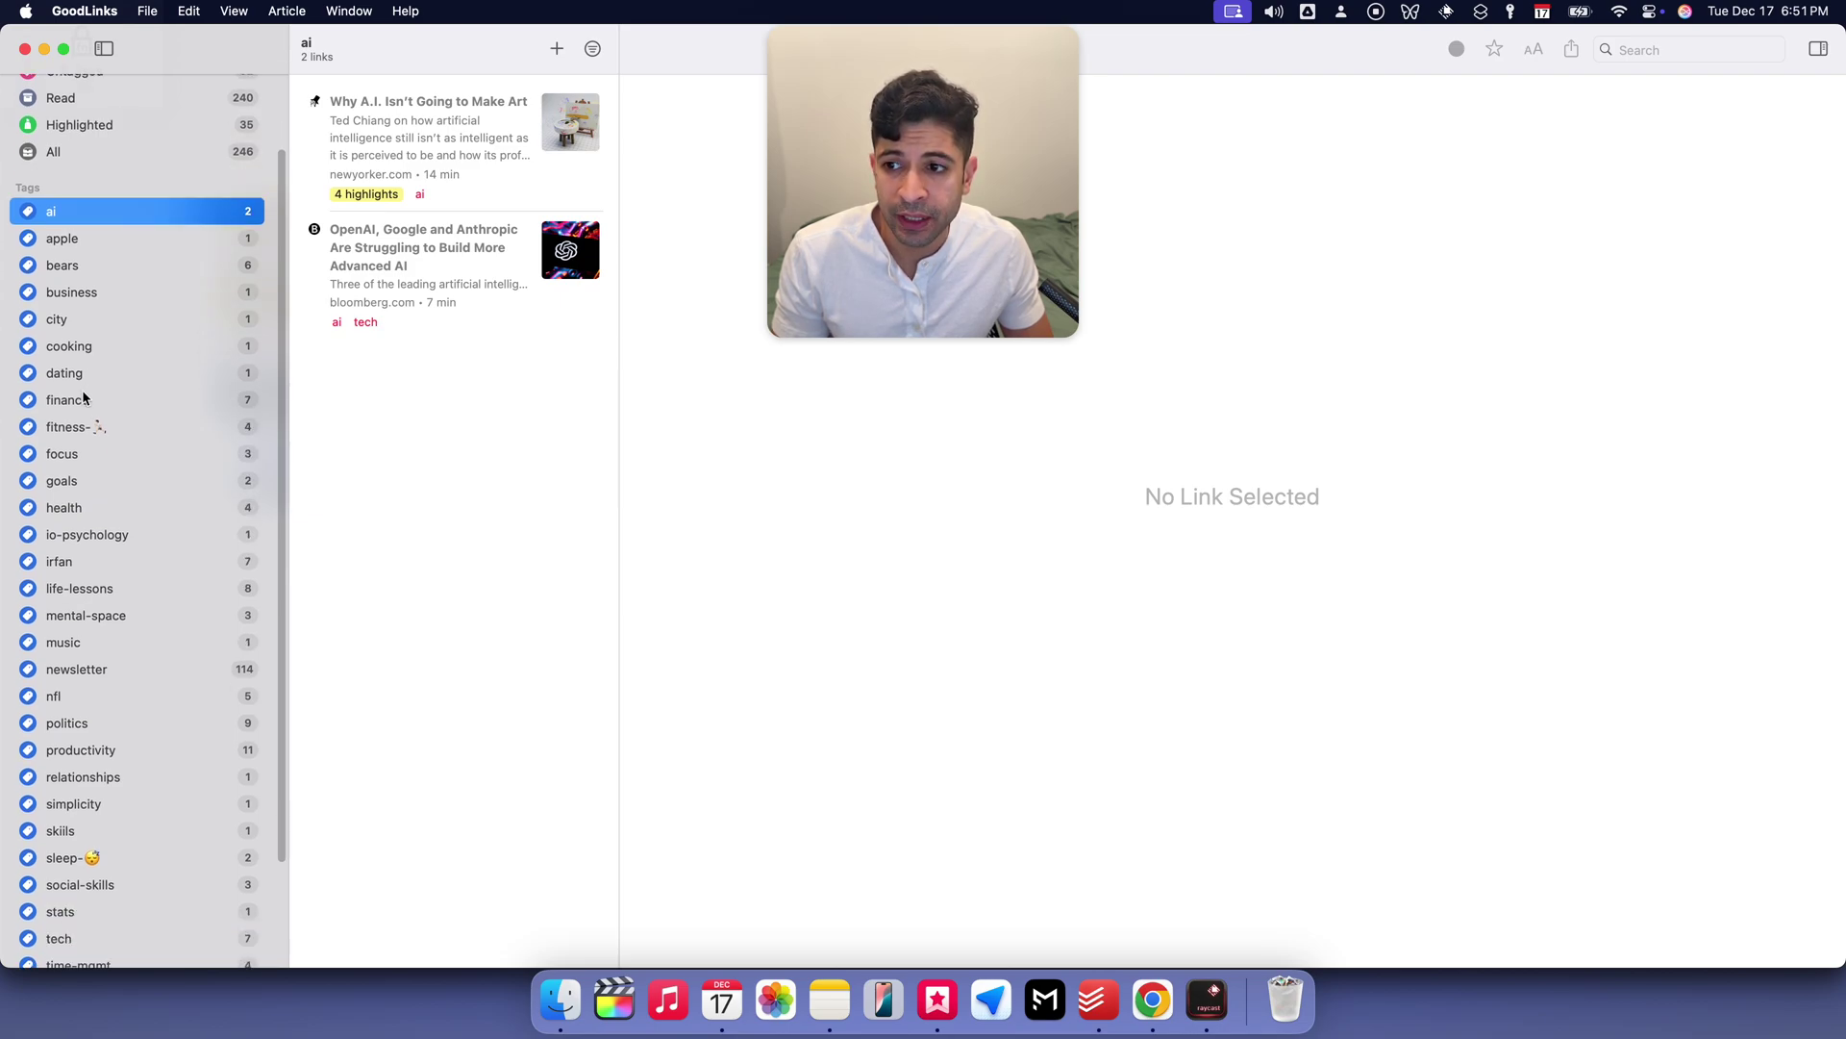
click(82, 401)
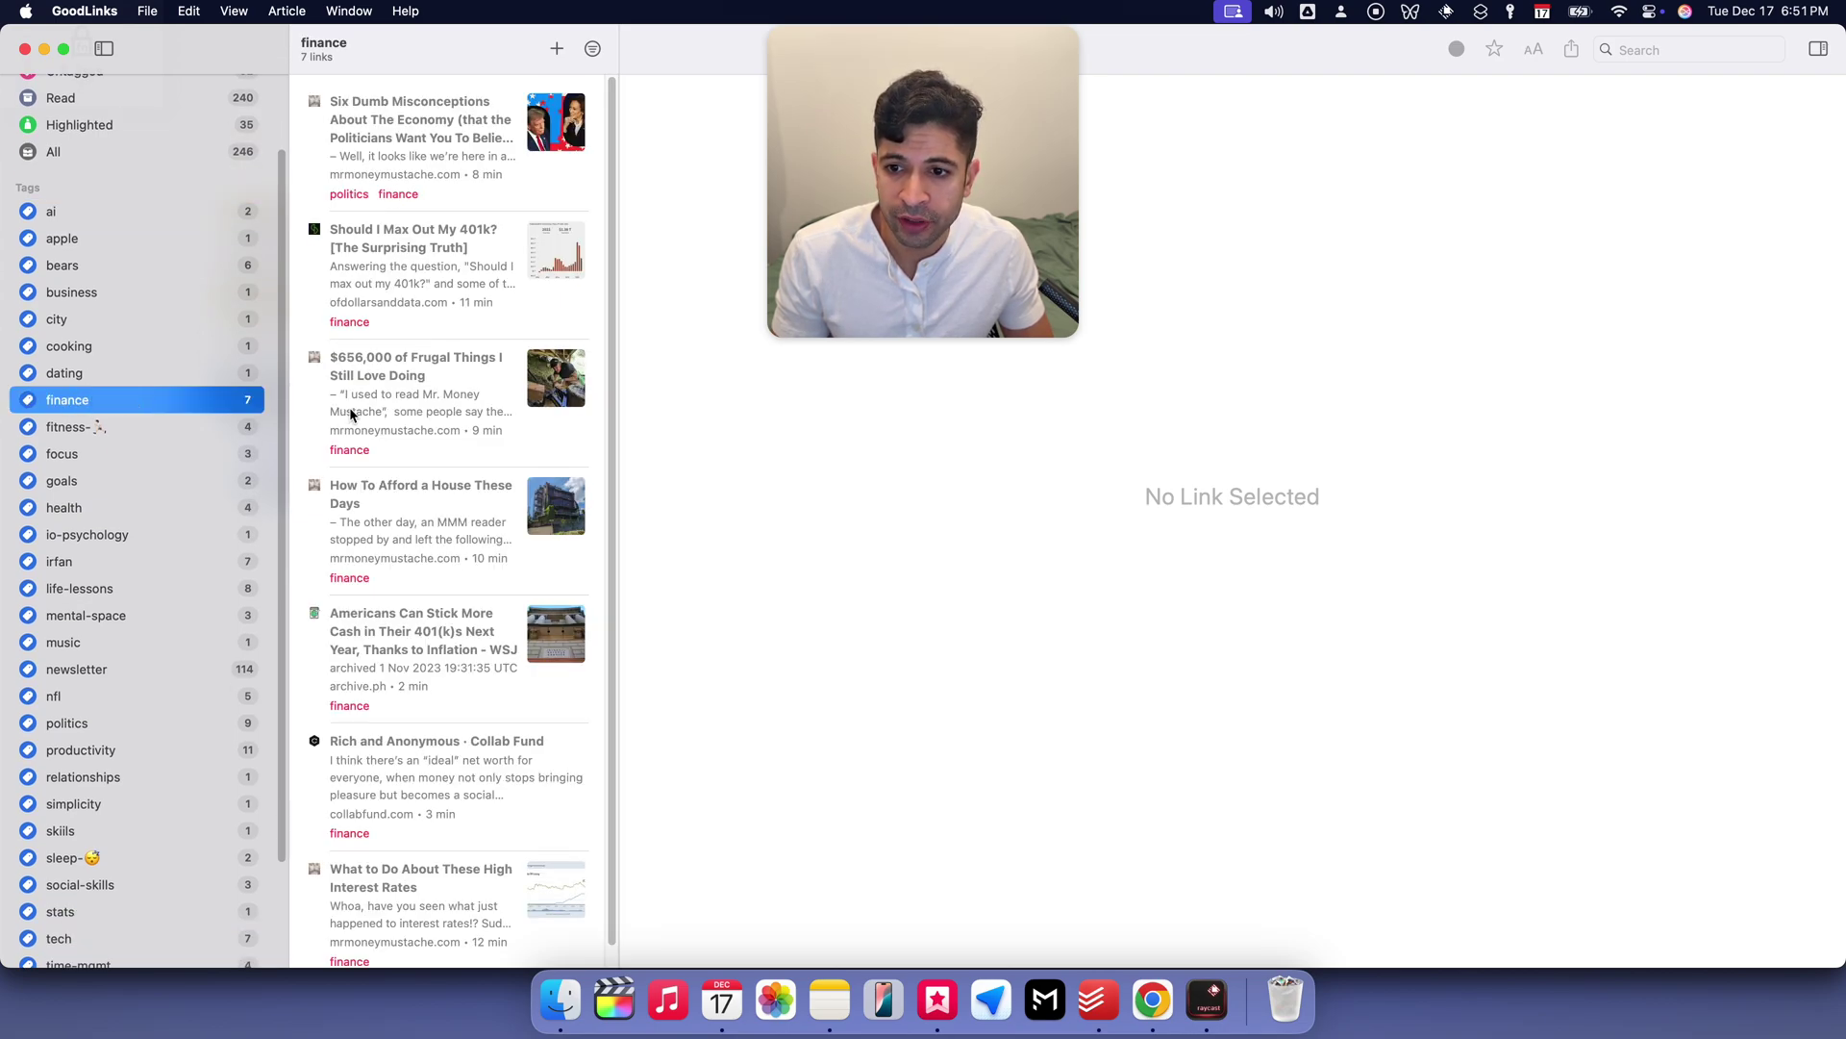
scroll(349, 407, down, 2)
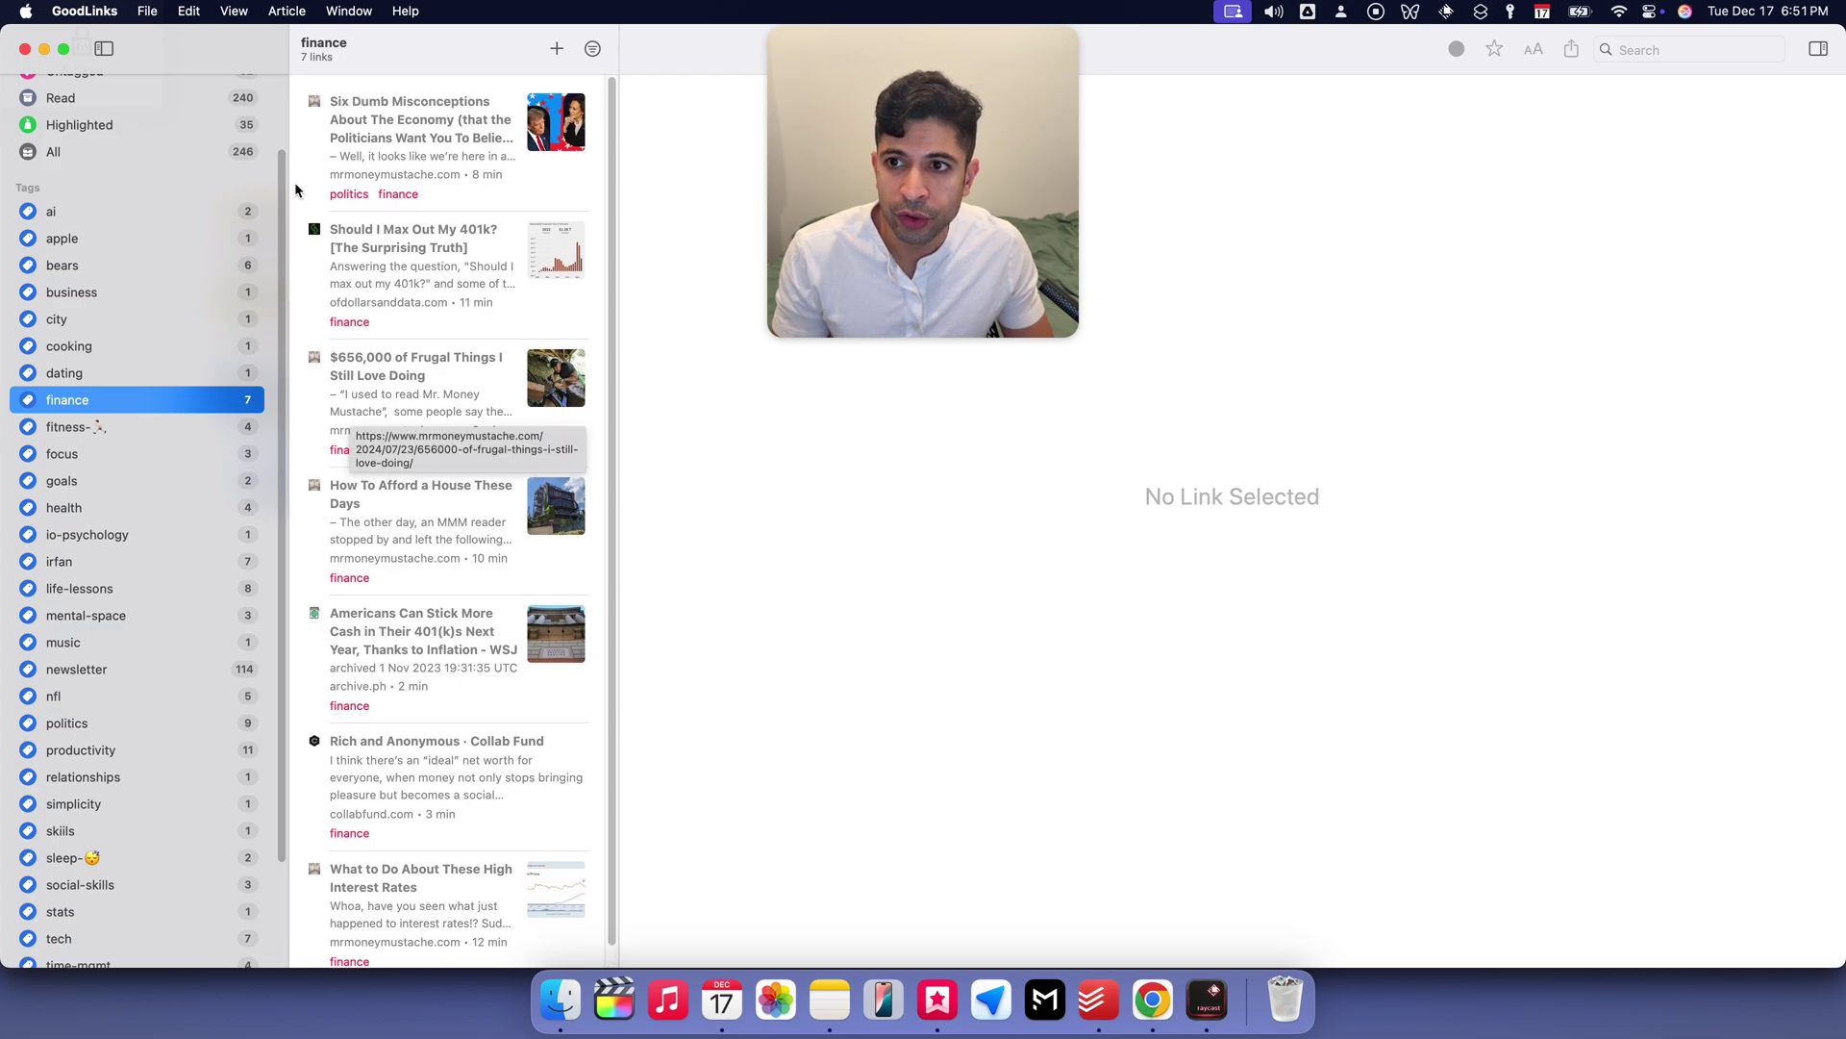
scroll(278, 104, up, 3)
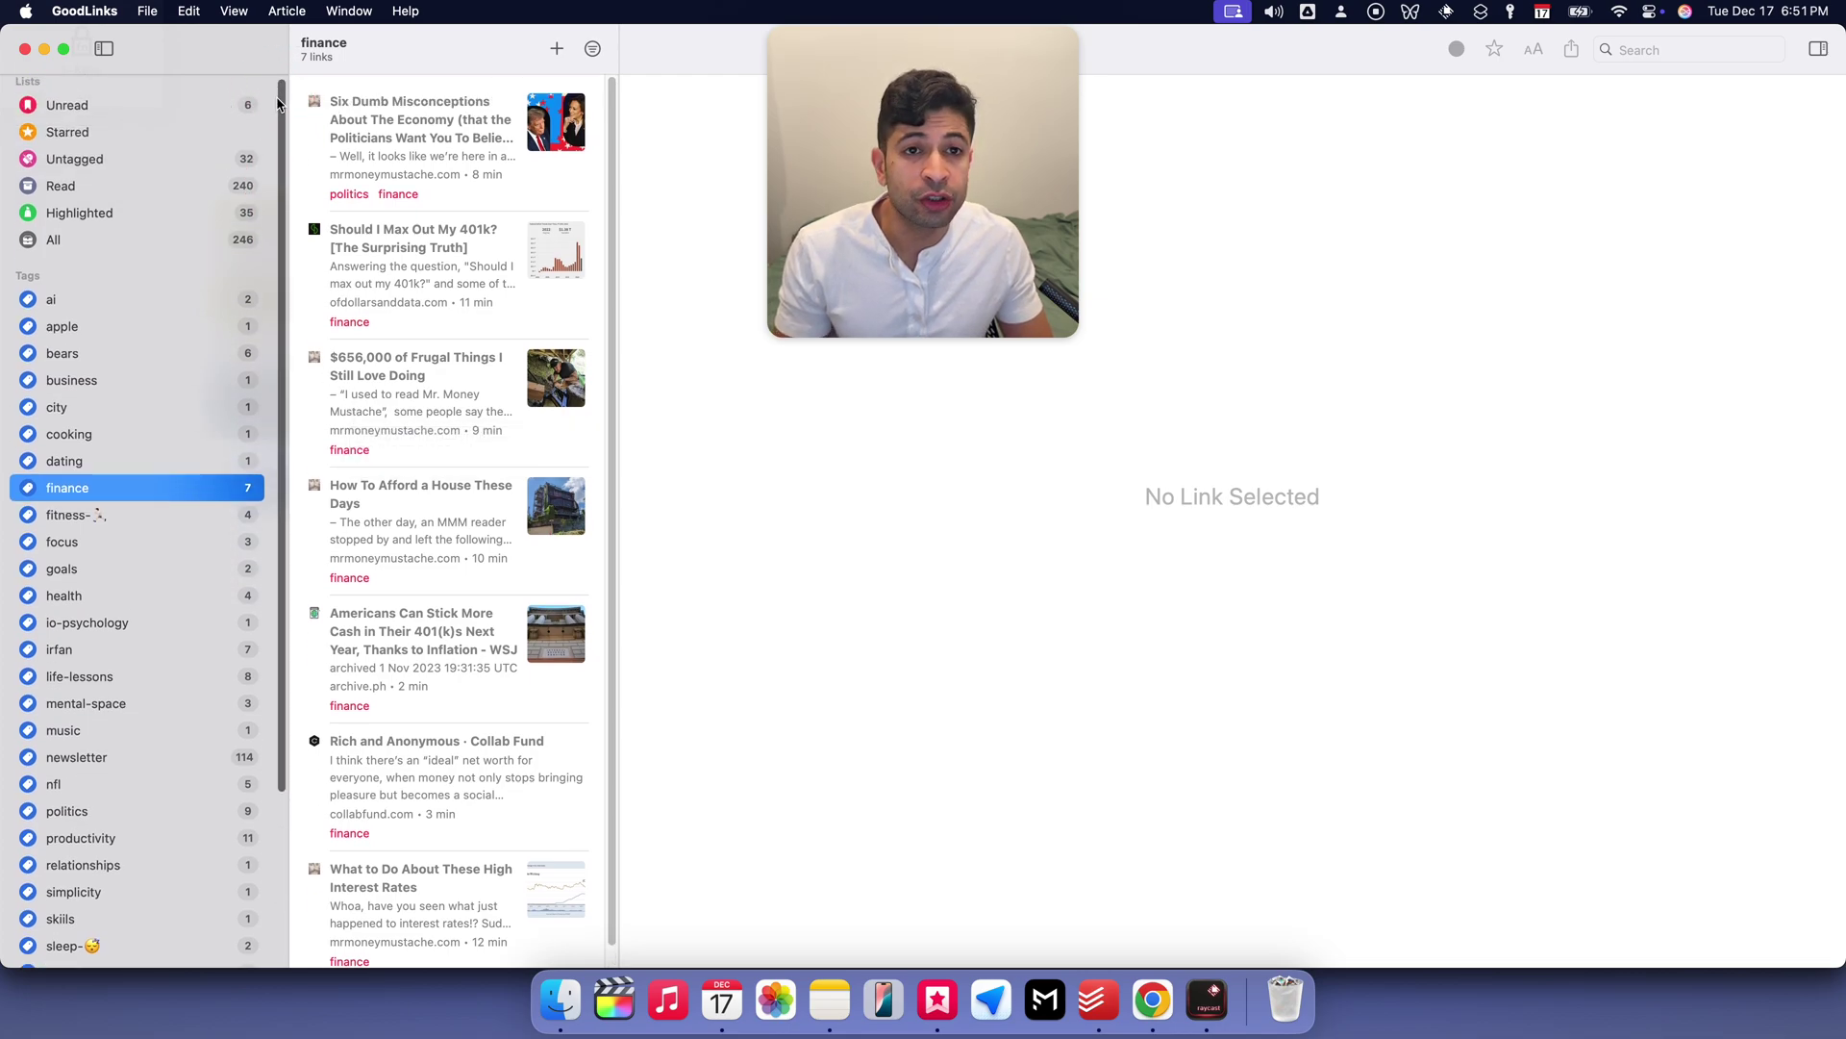
click(100, 213)
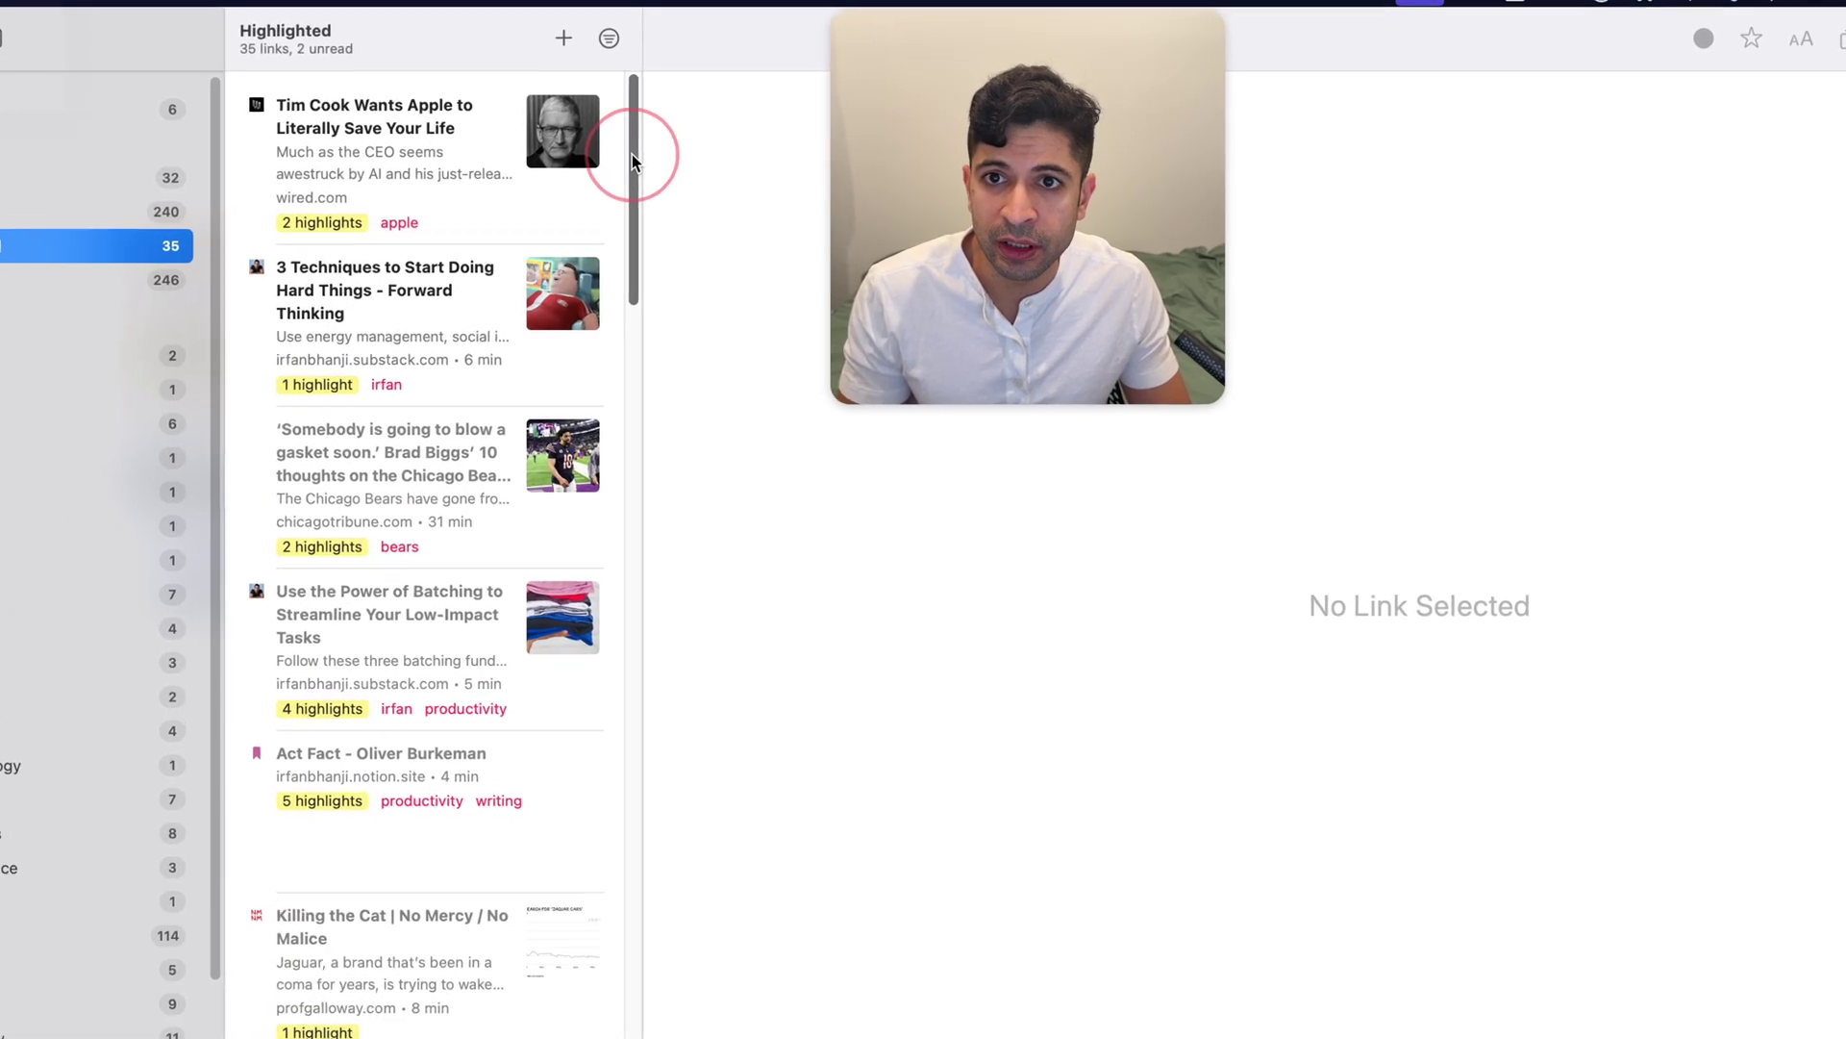
click(609, 38)
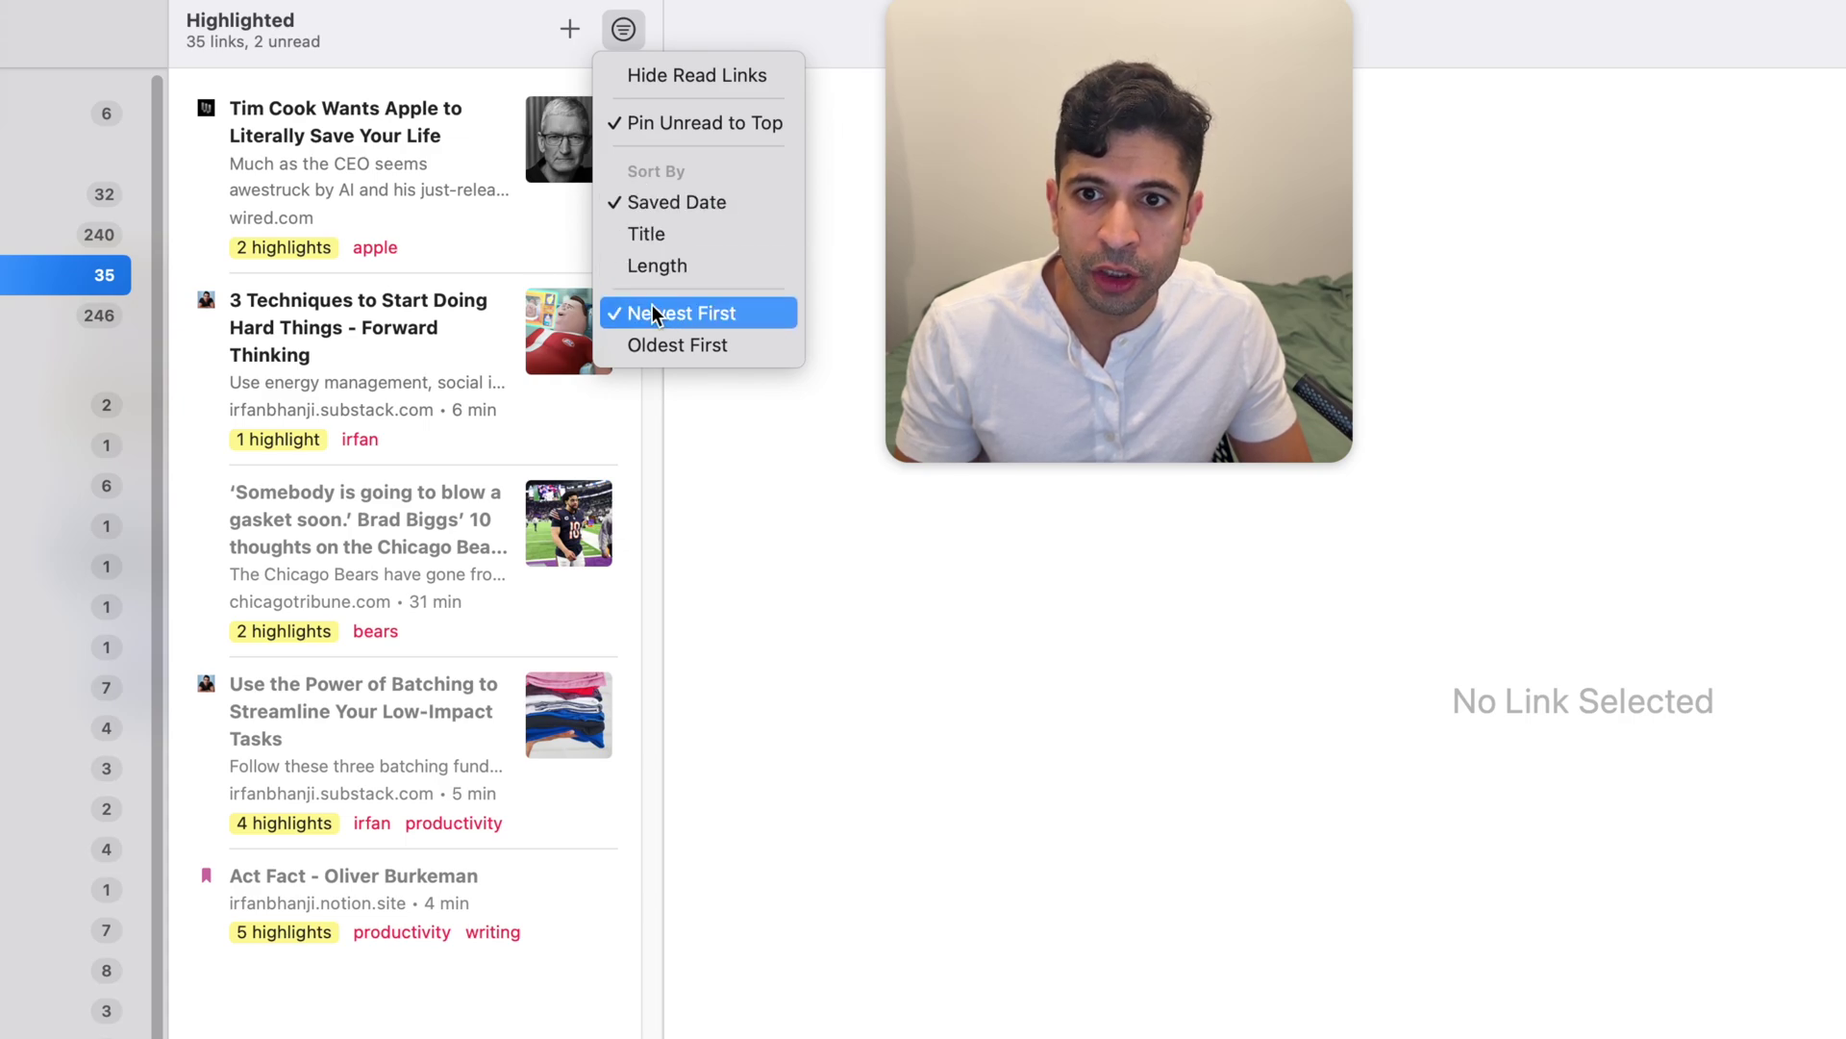
click(507, 49)
click(69, 330)
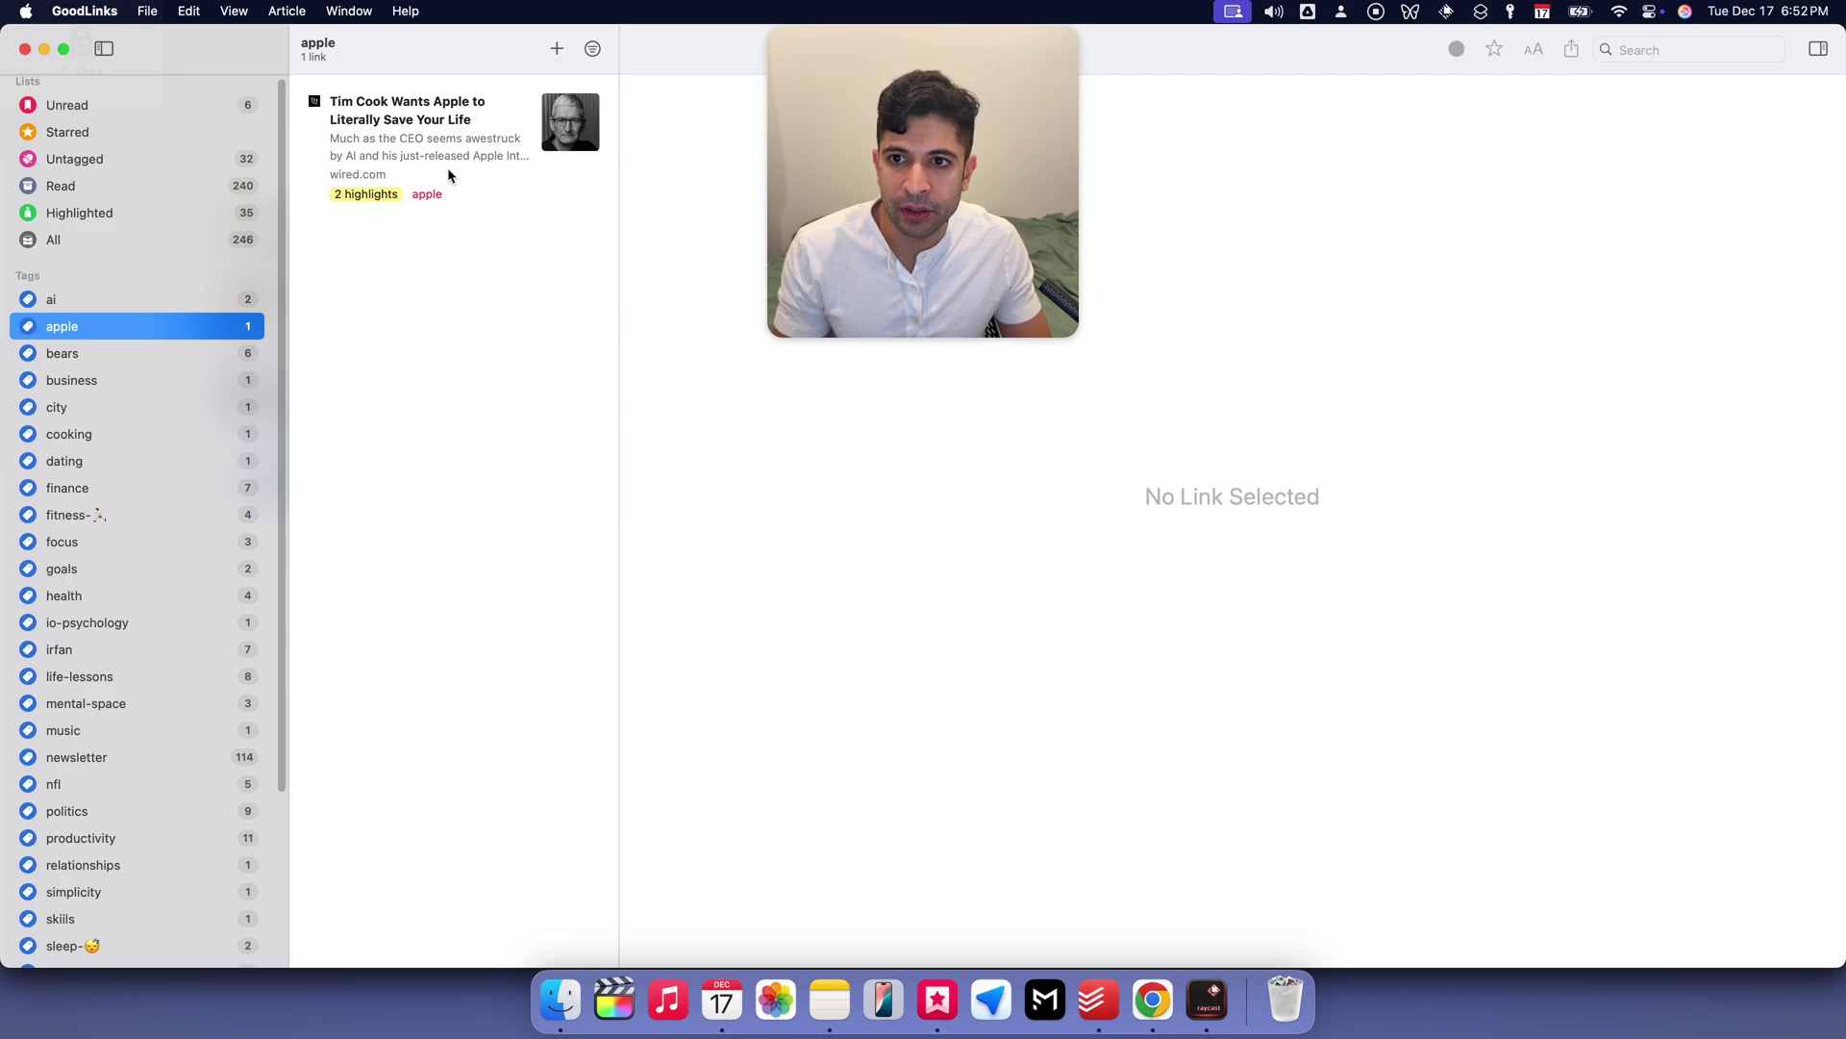
Add the tag 'tech' after 'apple' in the Tim Cook article's edit details and update it
click(448, 171)
key(super+e)
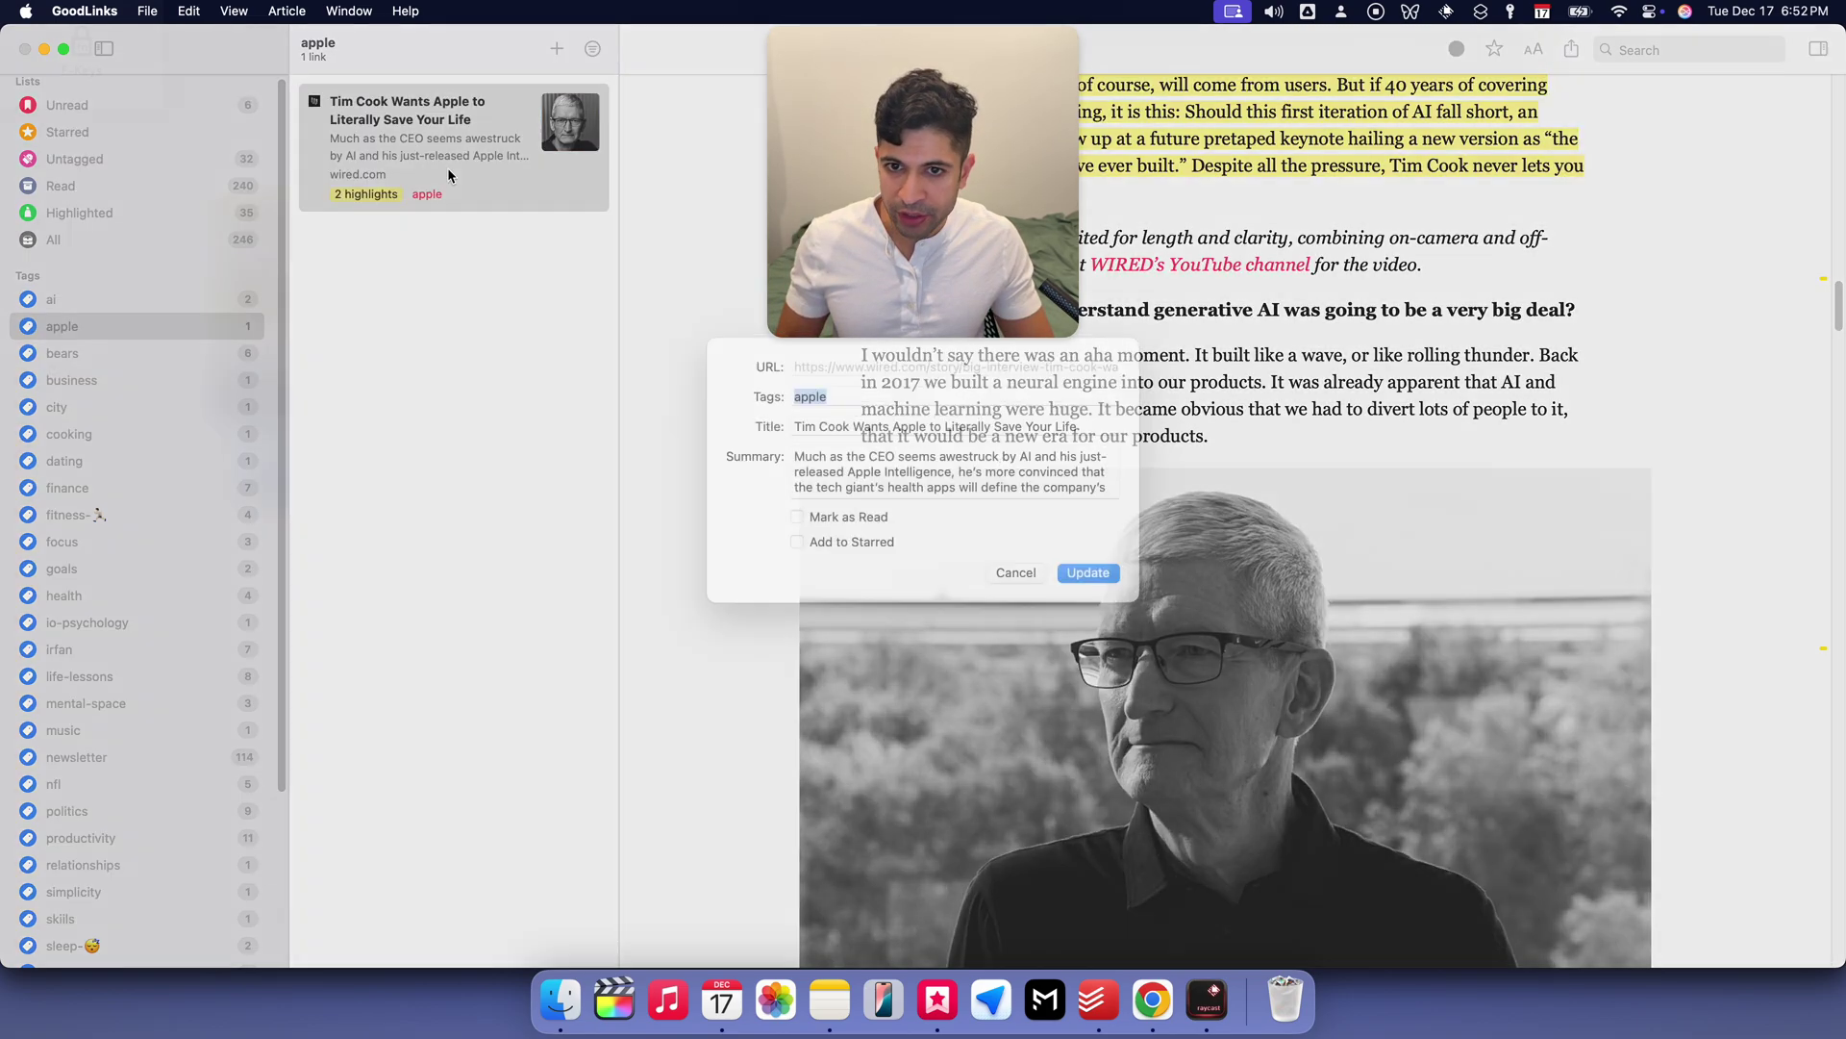
click(860, 423)
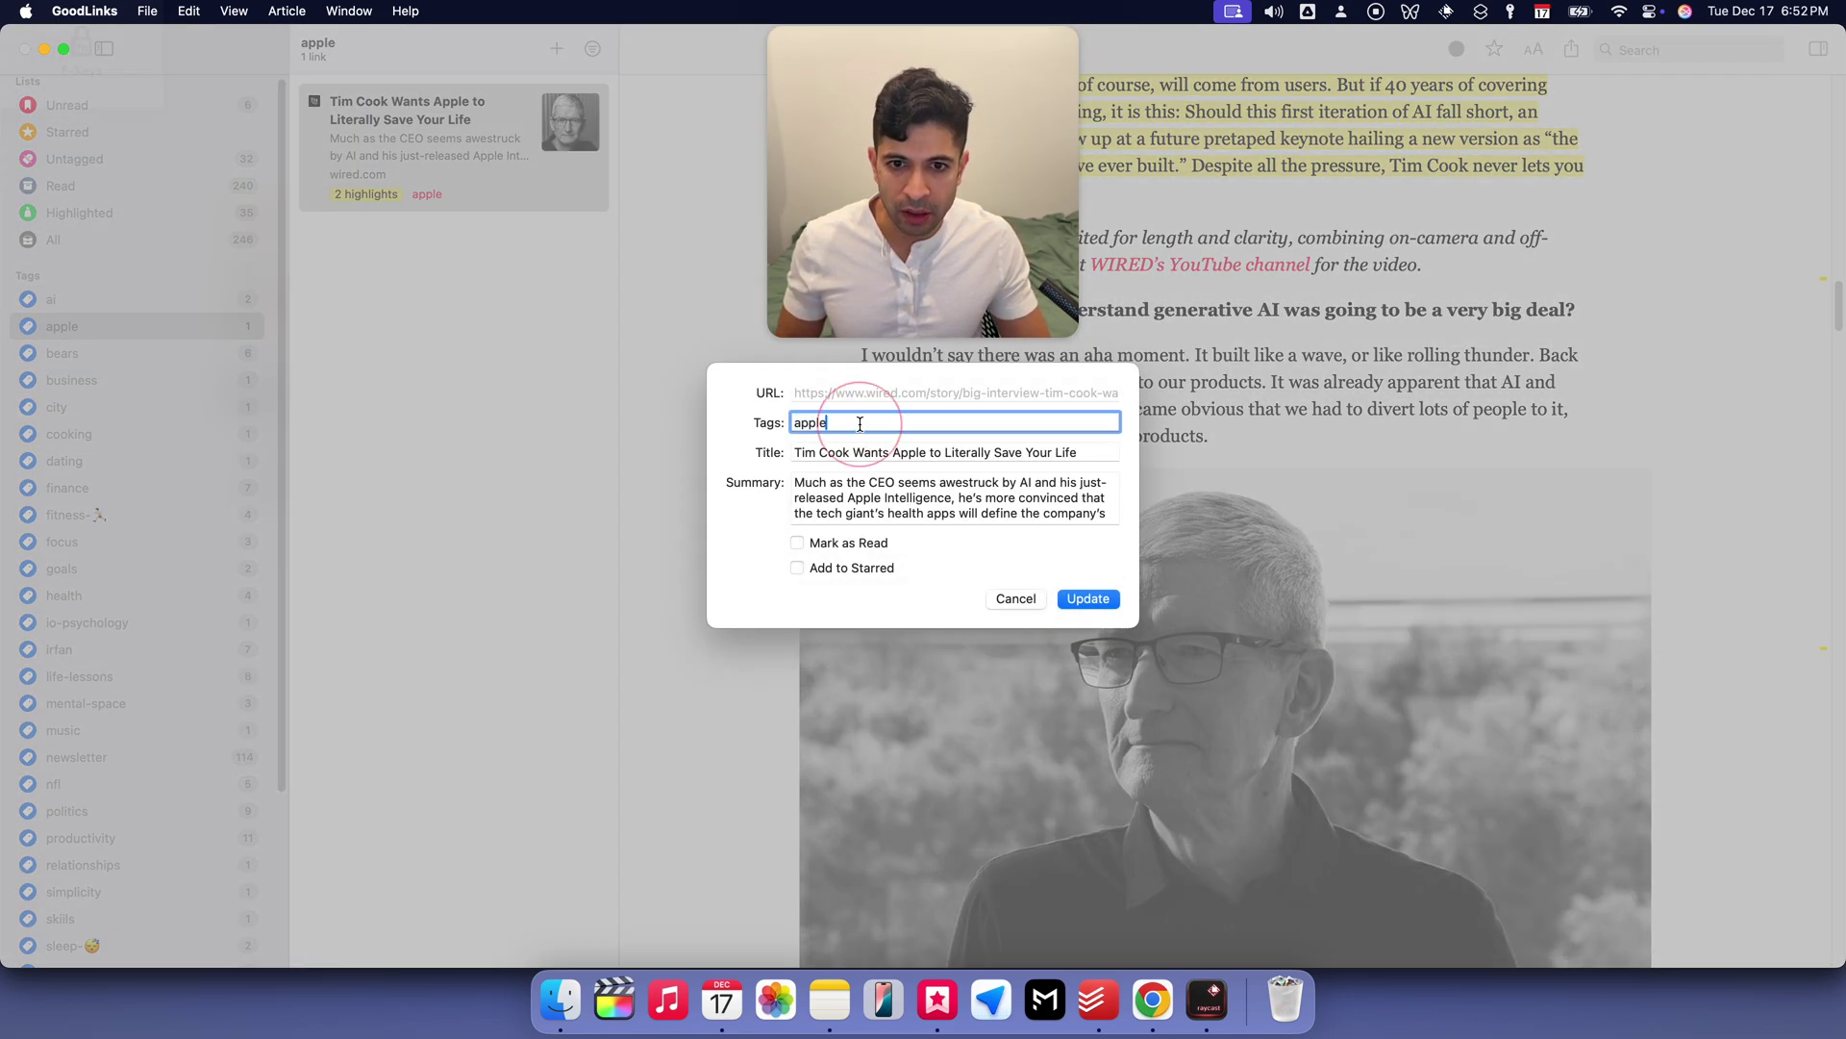
text(tech)
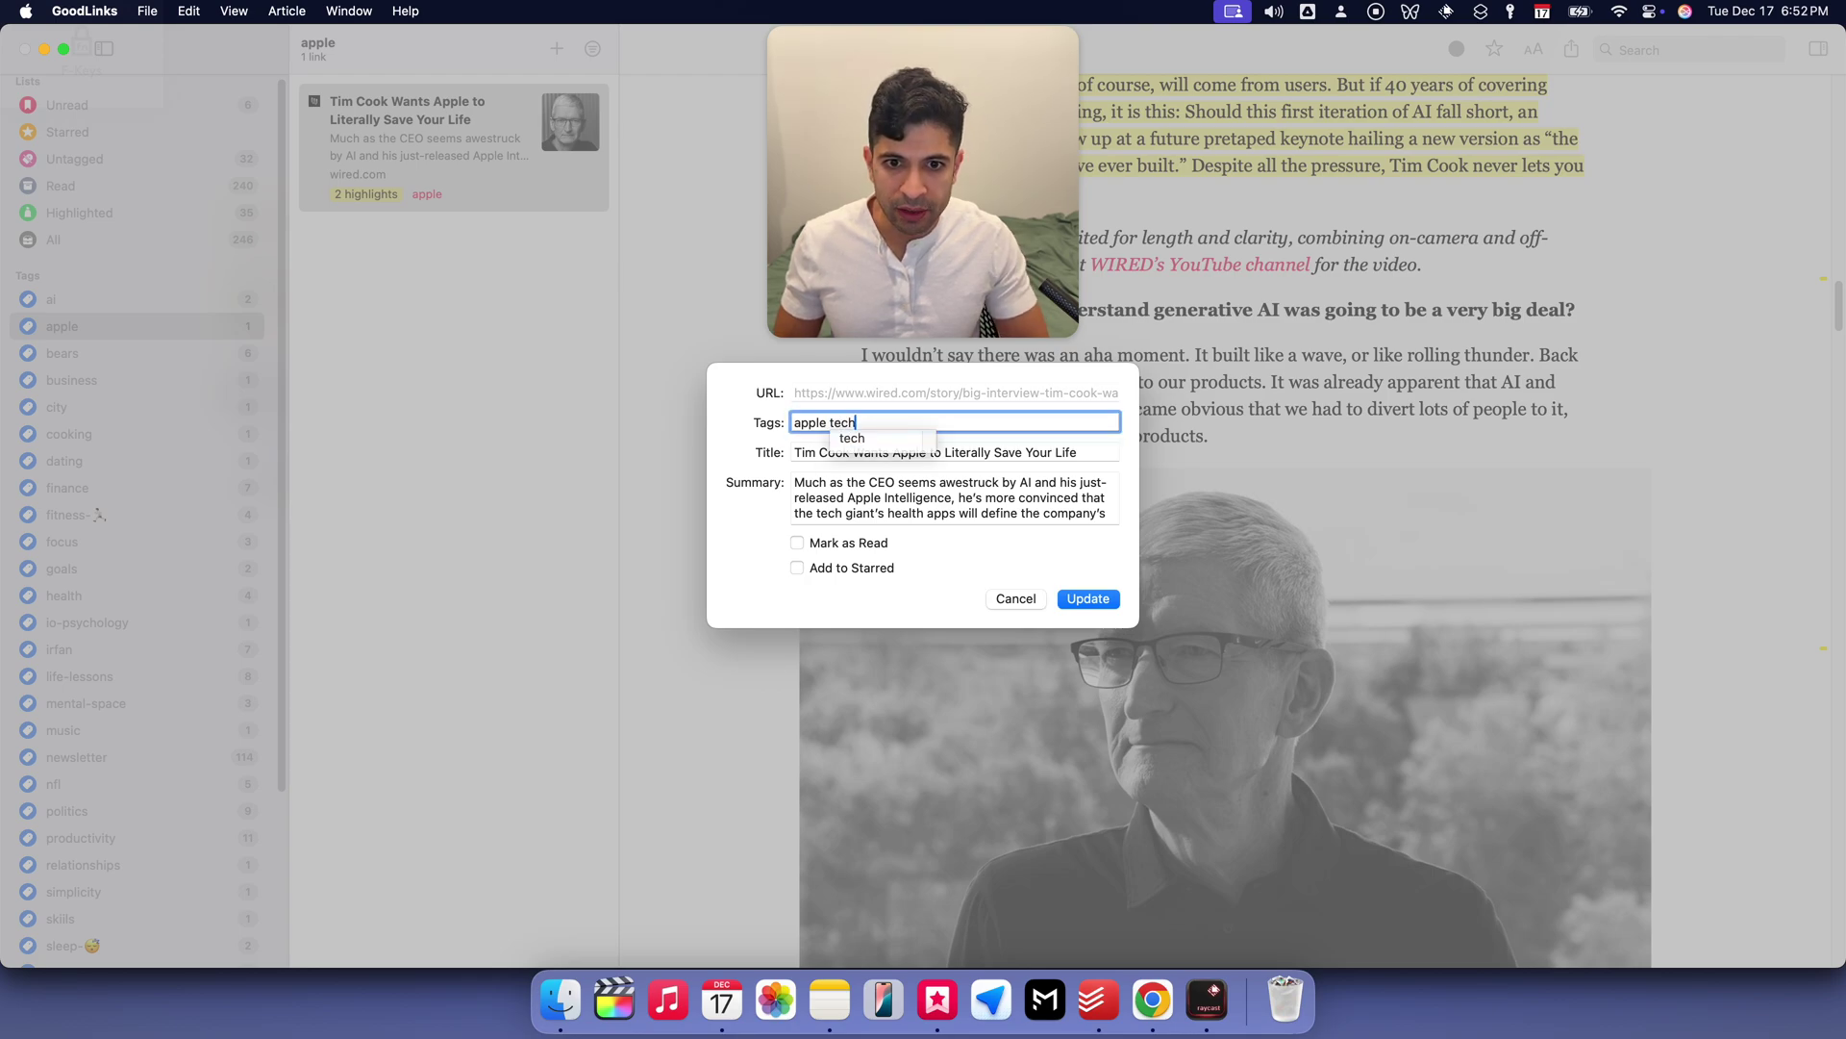
key(Down)
key(Return)
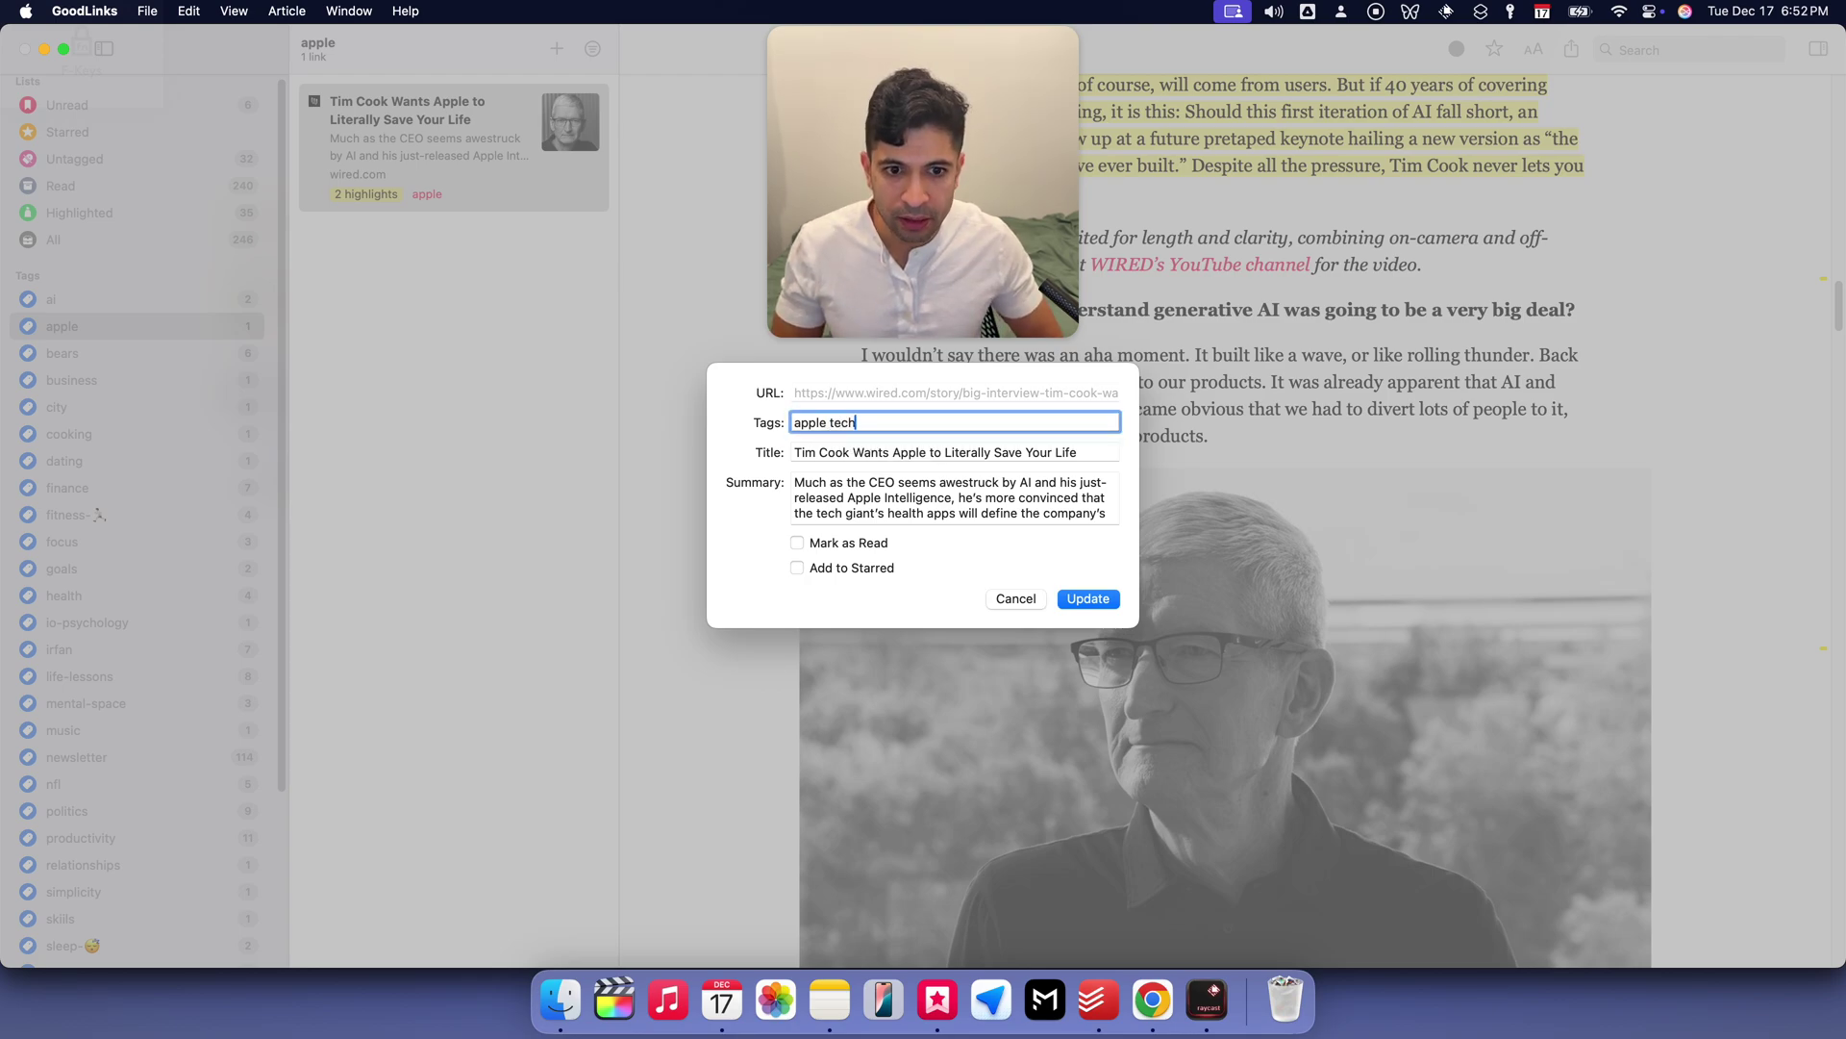
key(Return)
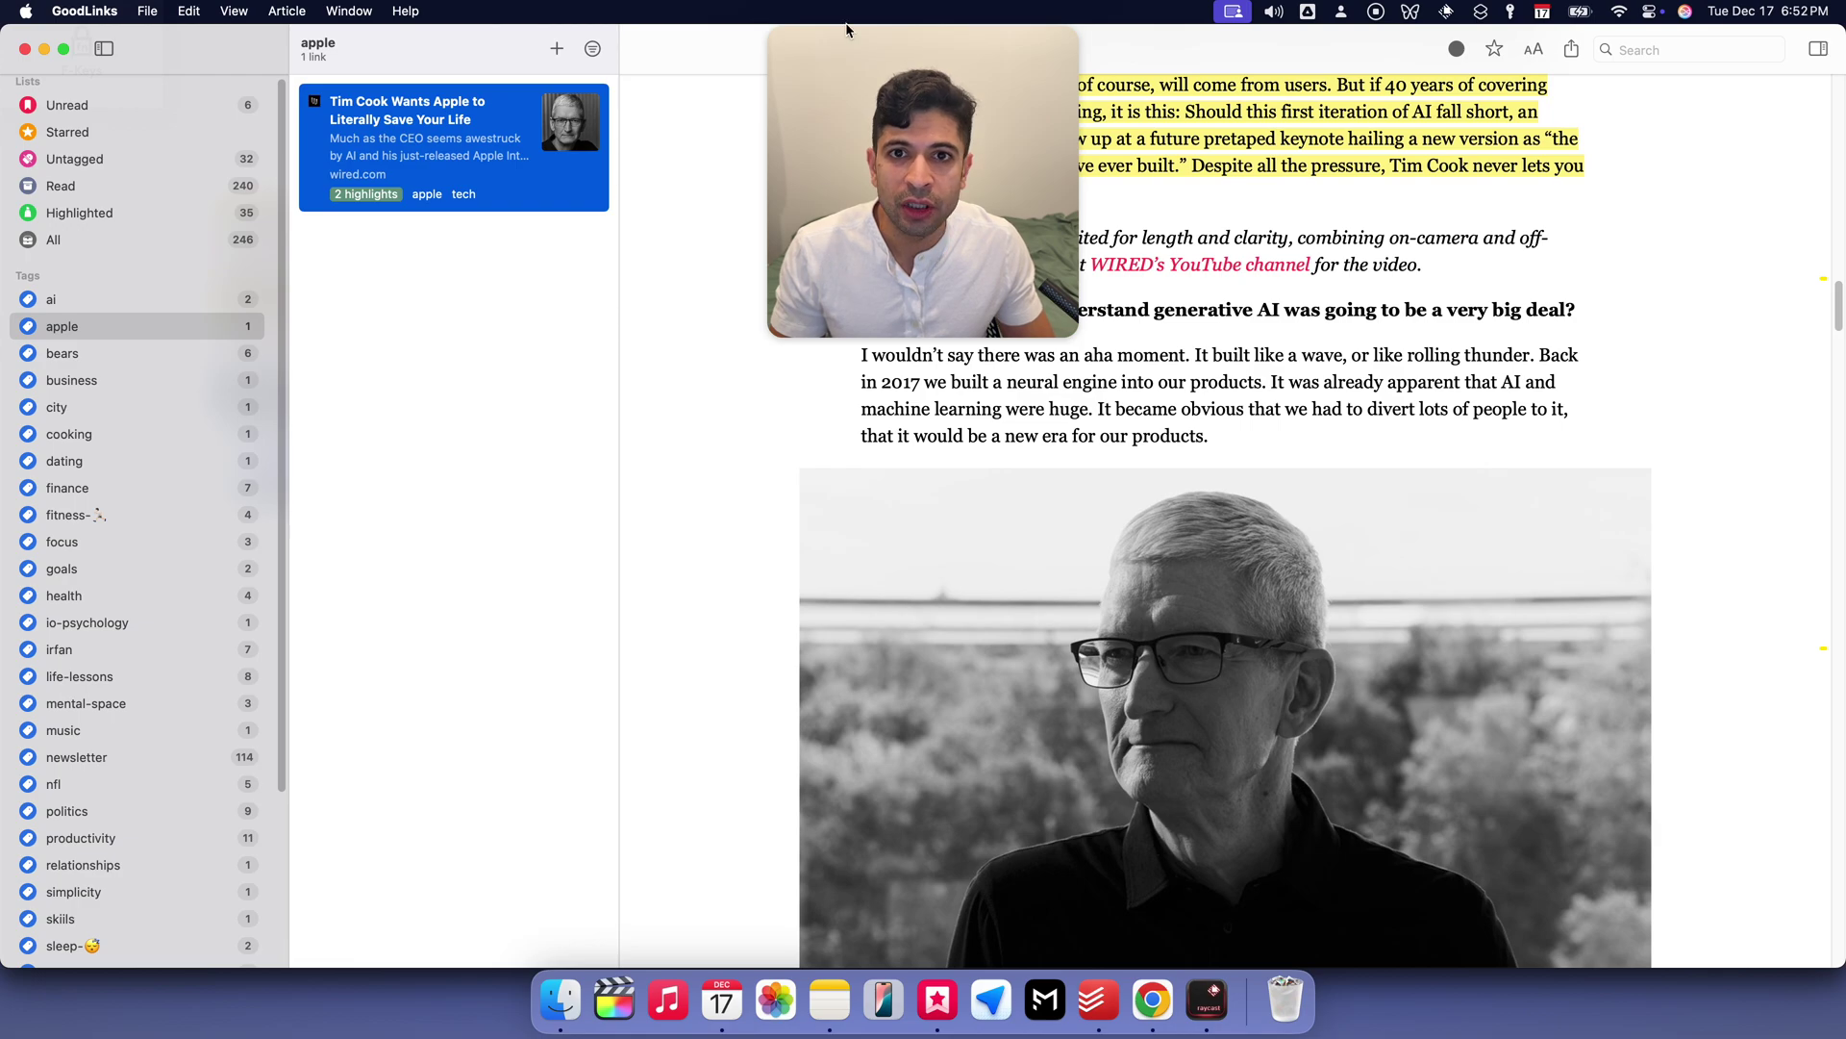
Refocus the reader window and choose Send to Kindle from the article's Share menu
drag(846, 29, 147, 294)
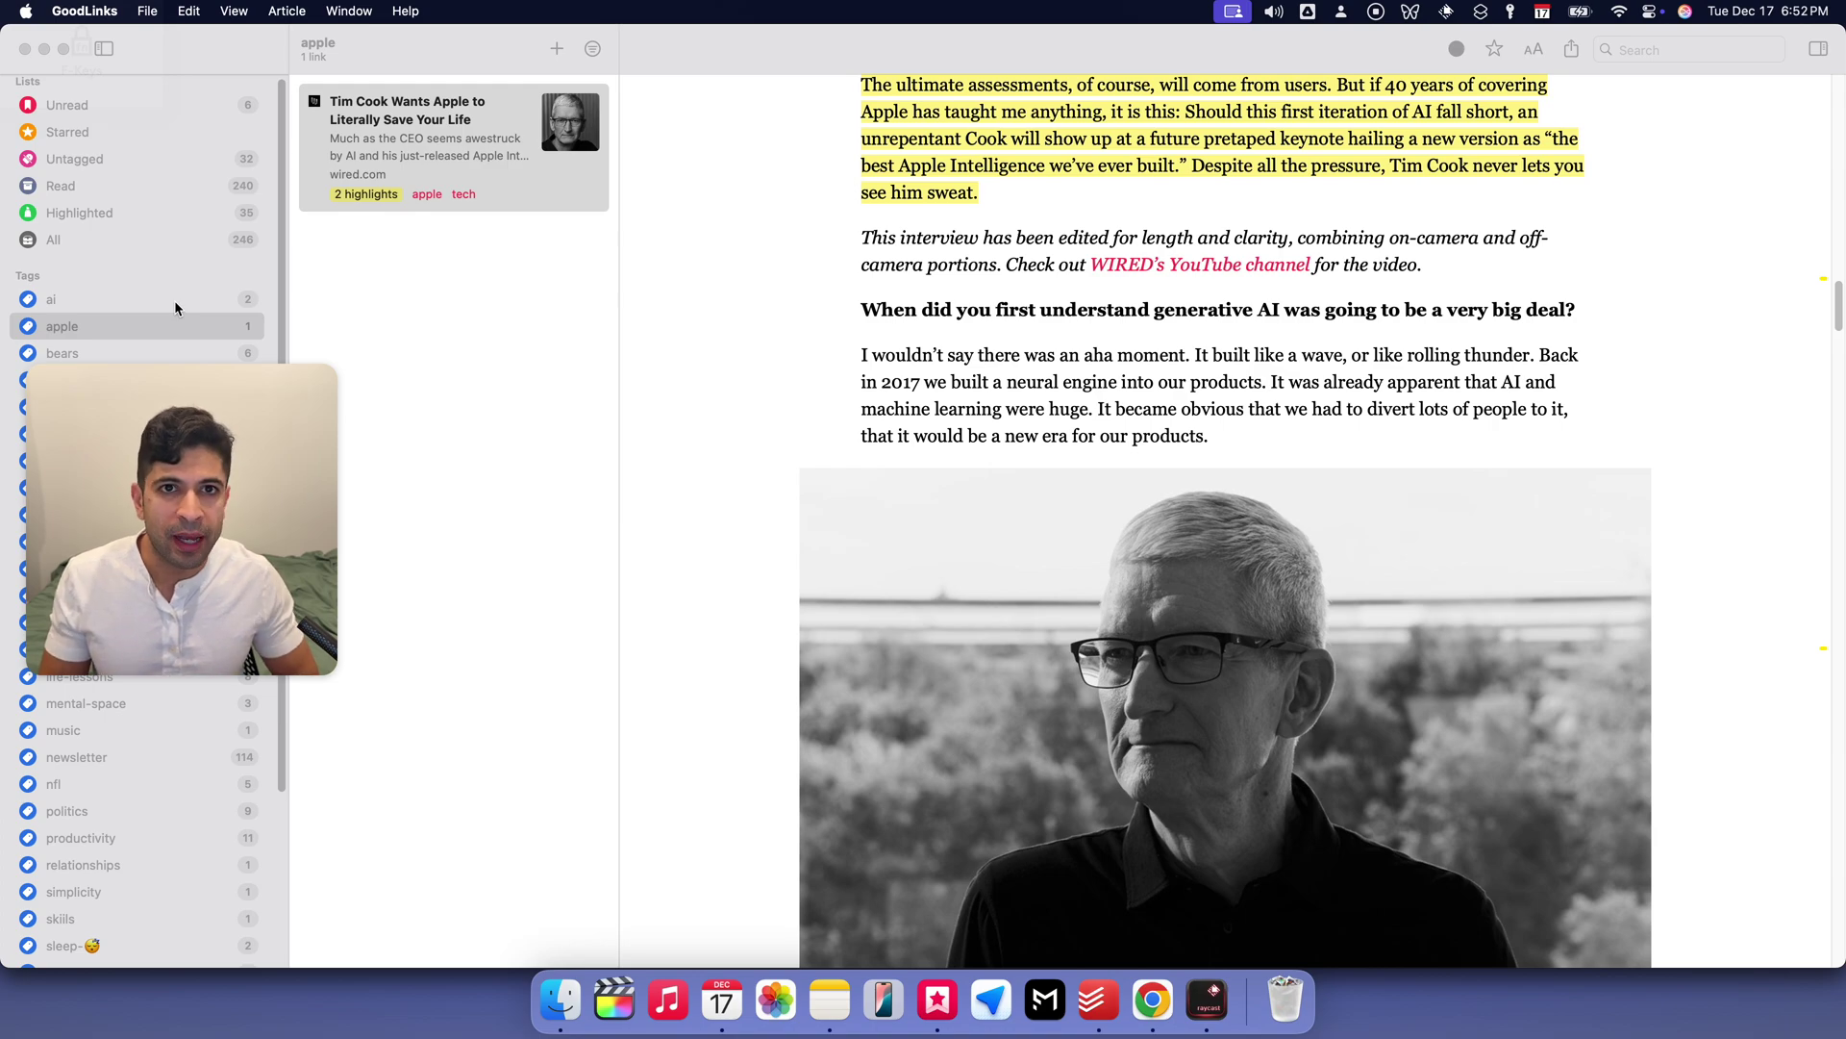
click(701, 240)
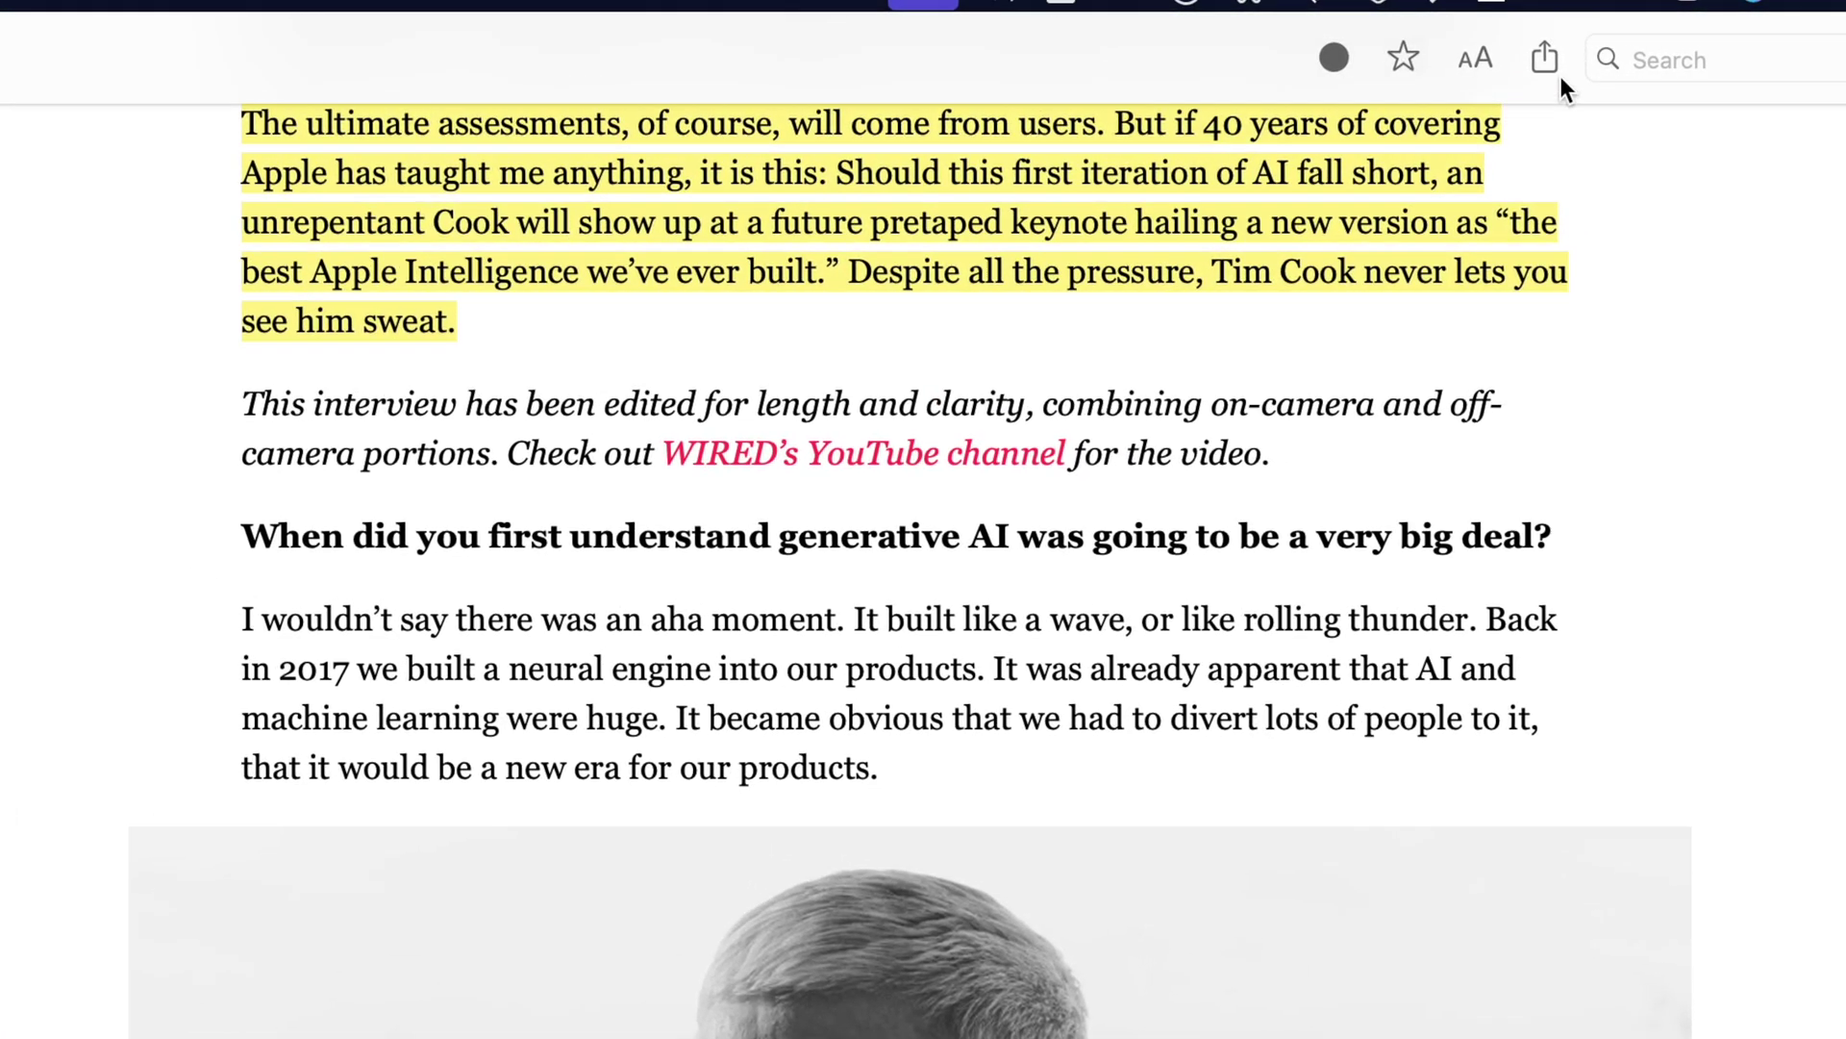
click(1546, 61)
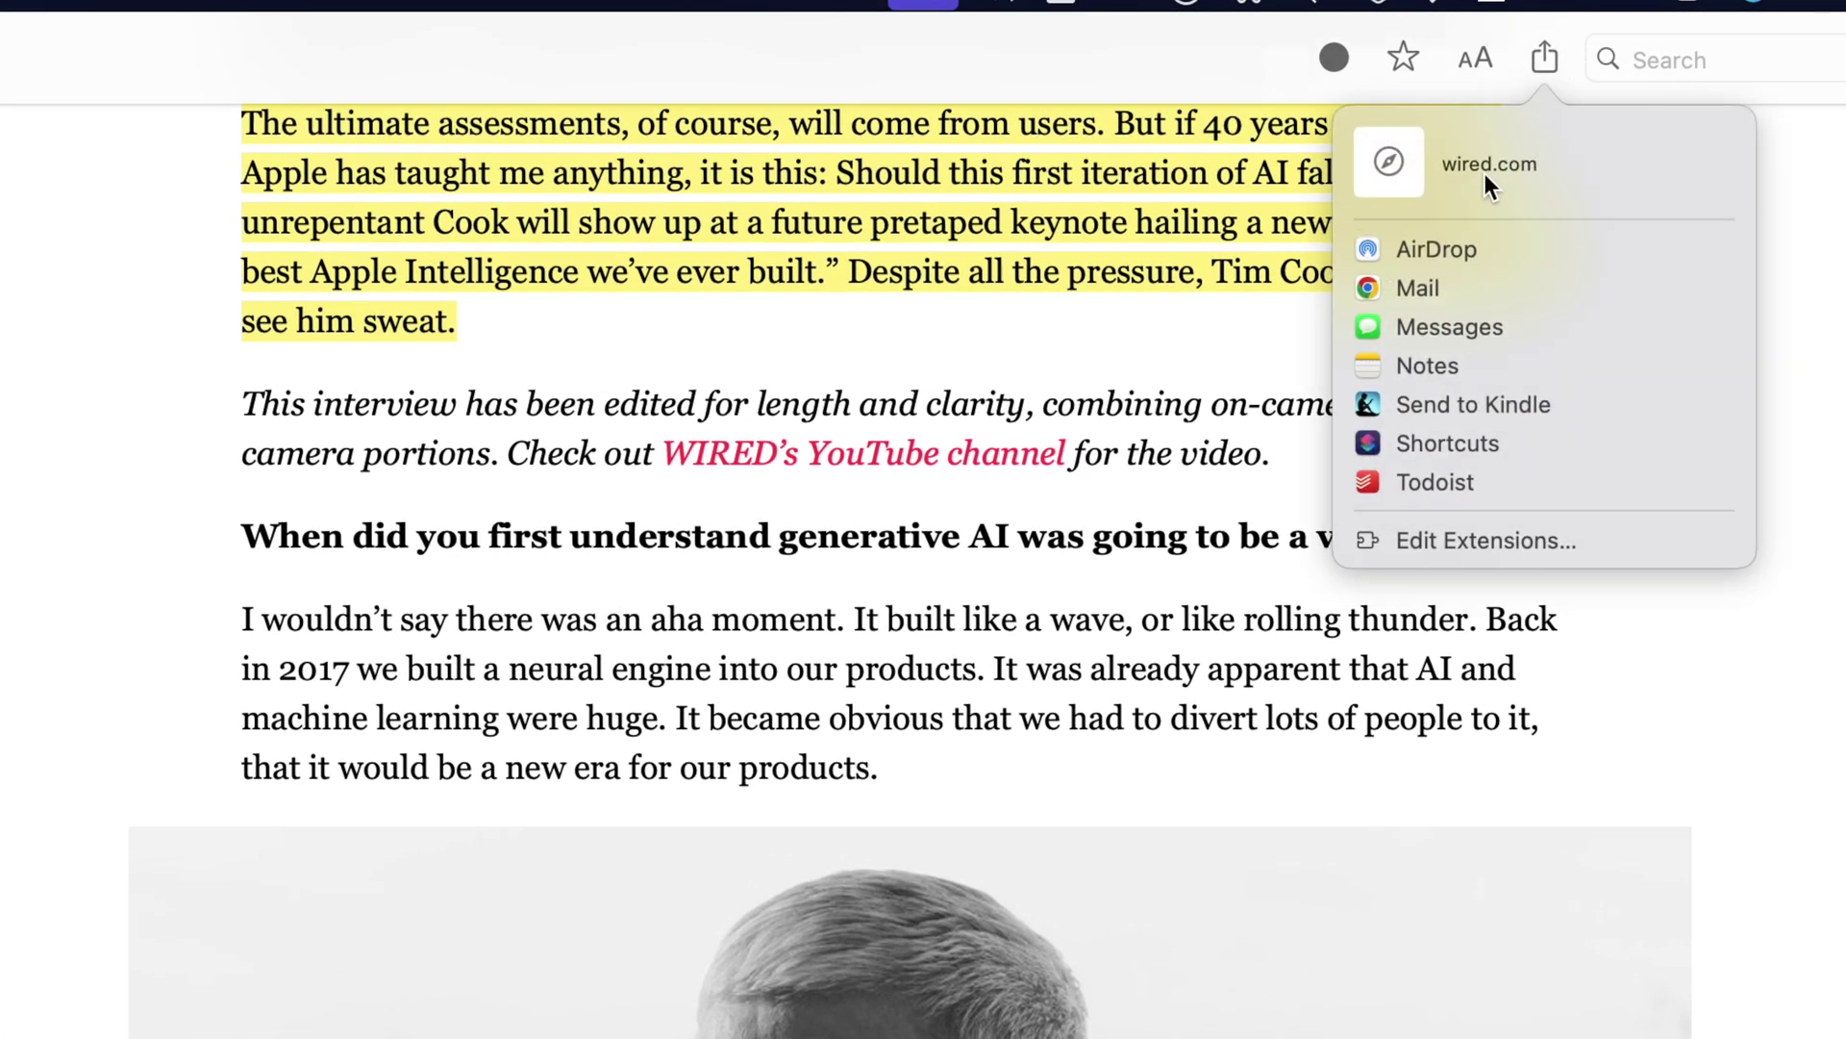
click(1426, 406)
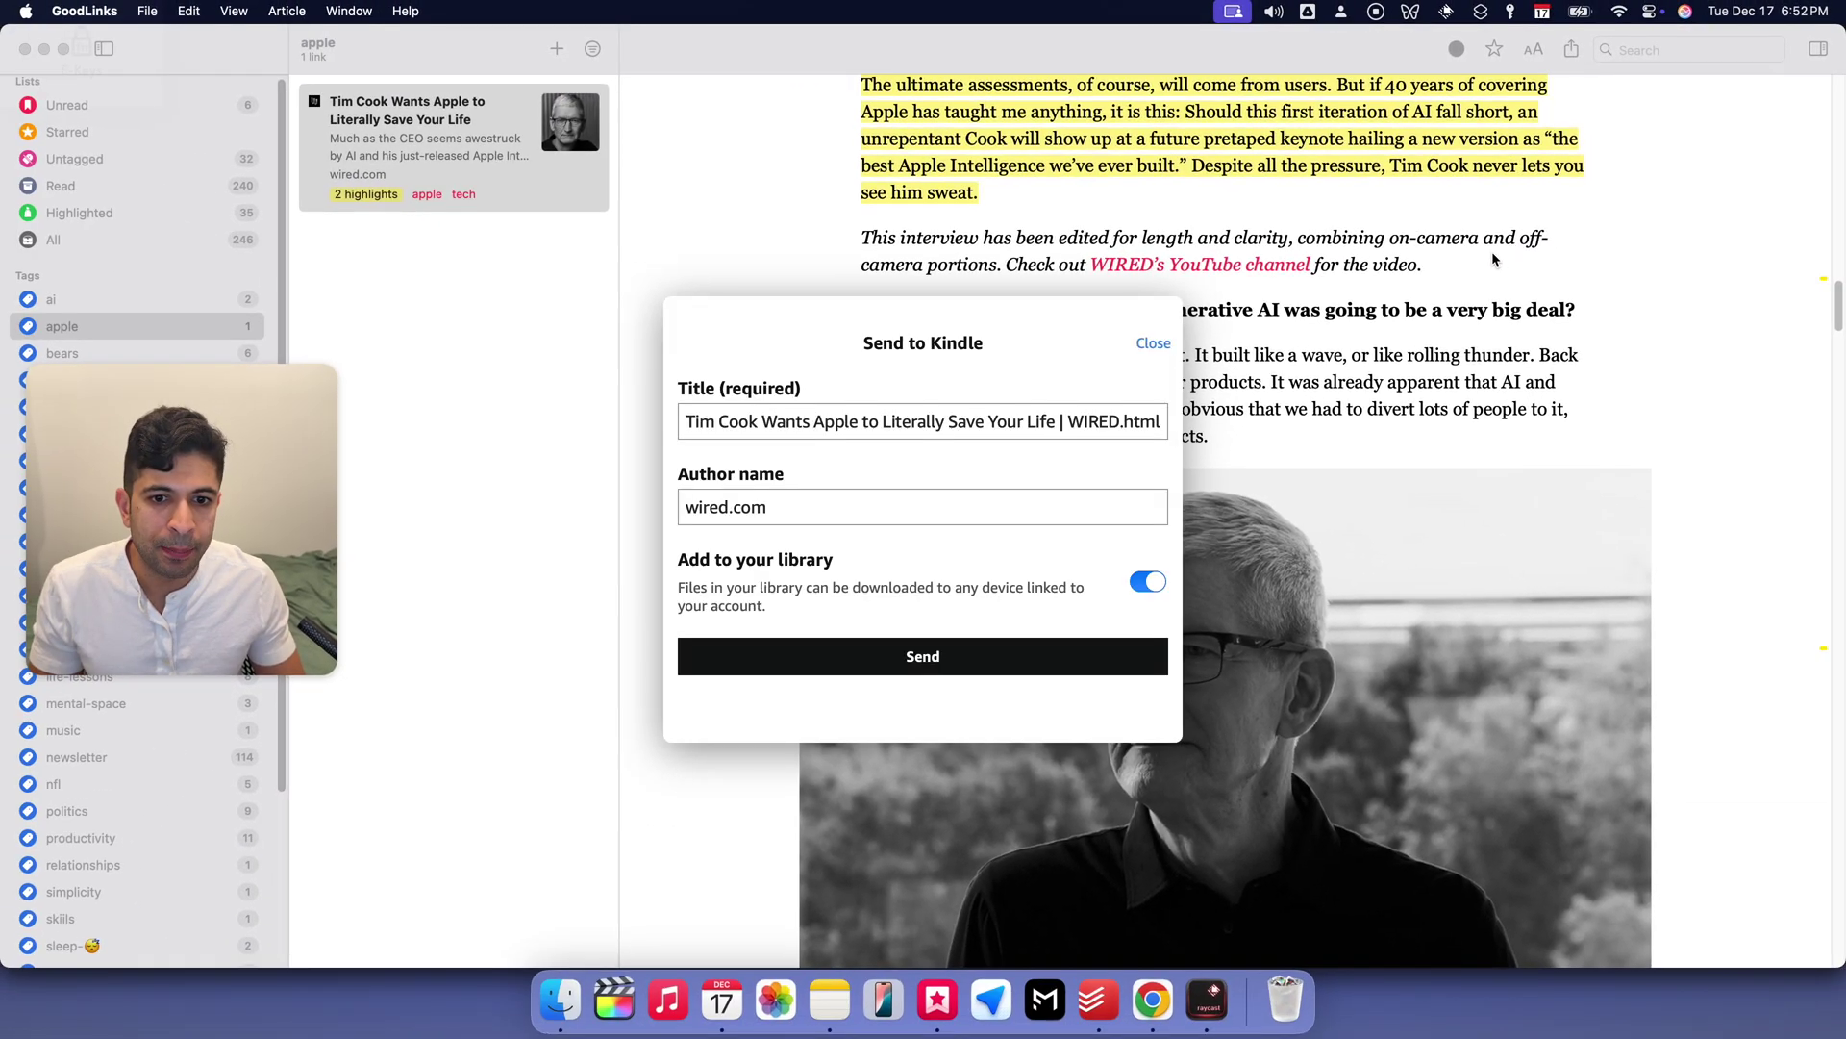